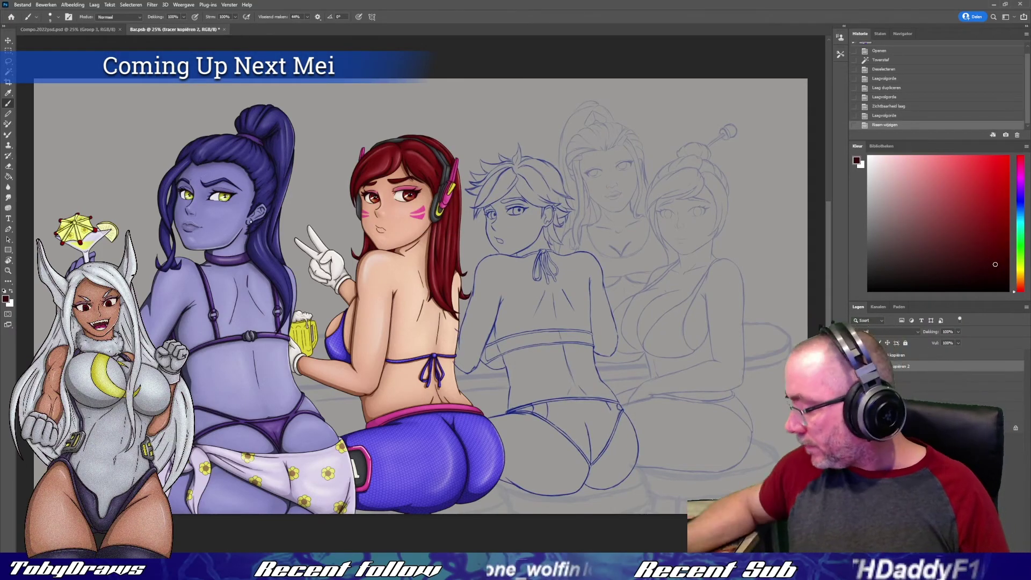
- Ink the bangs and inner strands of the short hair in black
scroll(532, 87, "up", 5)
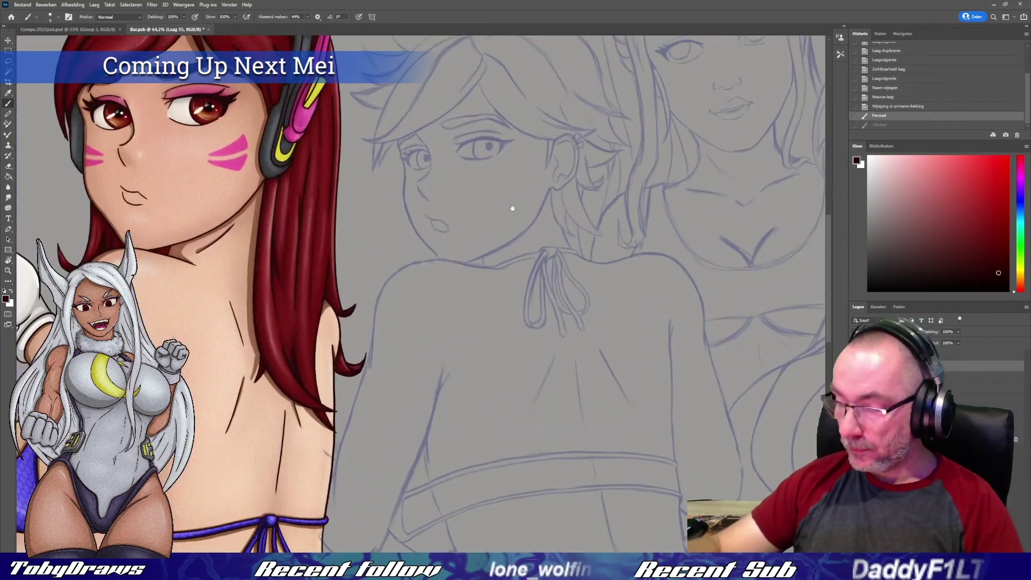
scroll(481, 165, "up", 1)
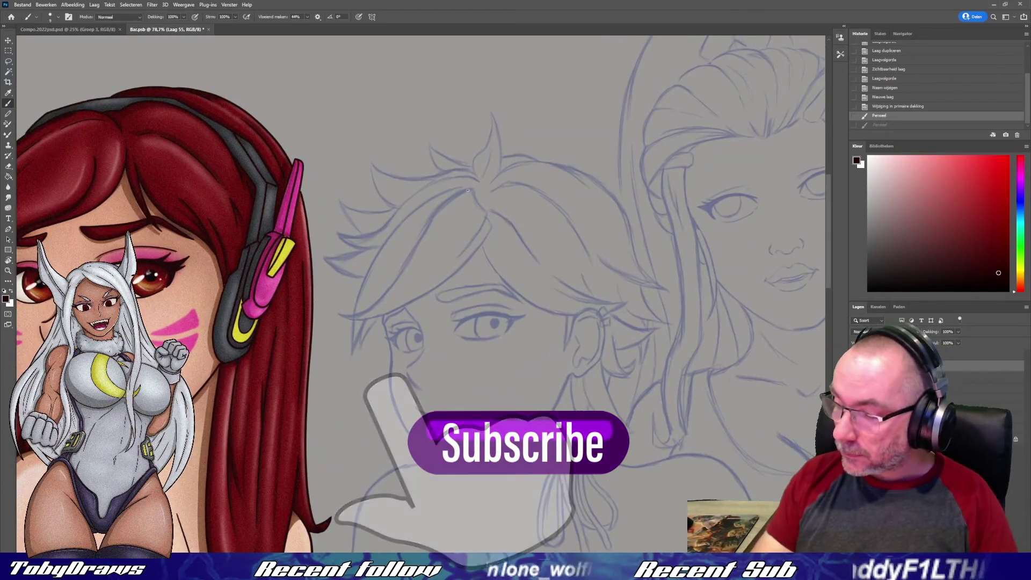
left_click_drag(471, 188, 333, 317)
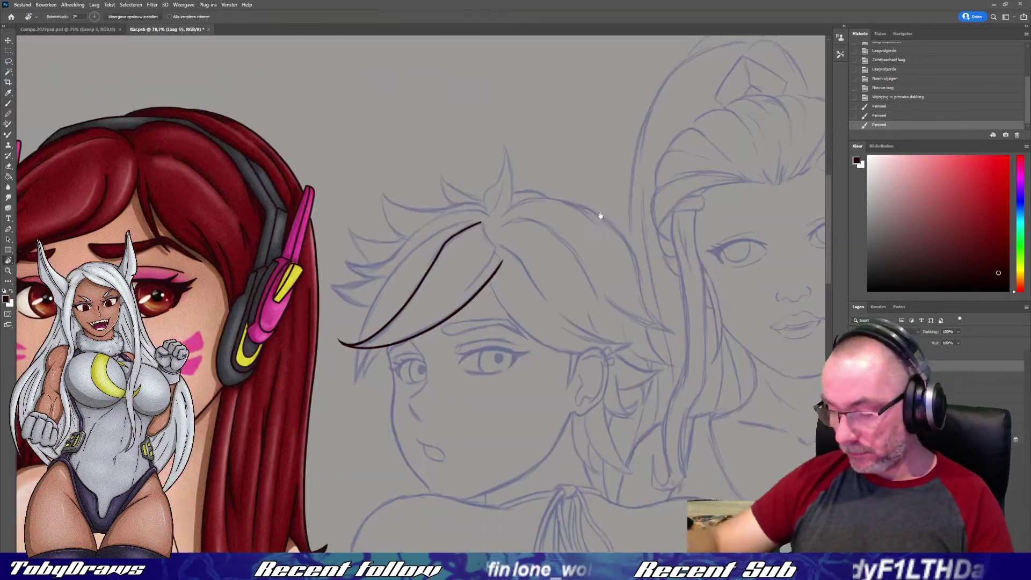
left_click_drag(498, 239, 507, 254)
left_click_drag(452, 218, 358, 367)
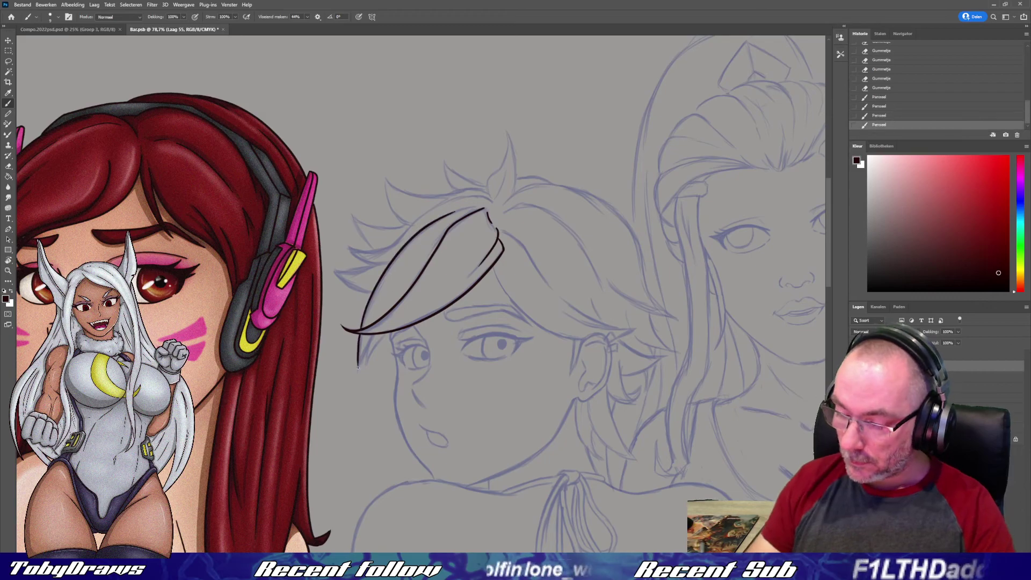
left_click_drag(393, 326, 352, 304)
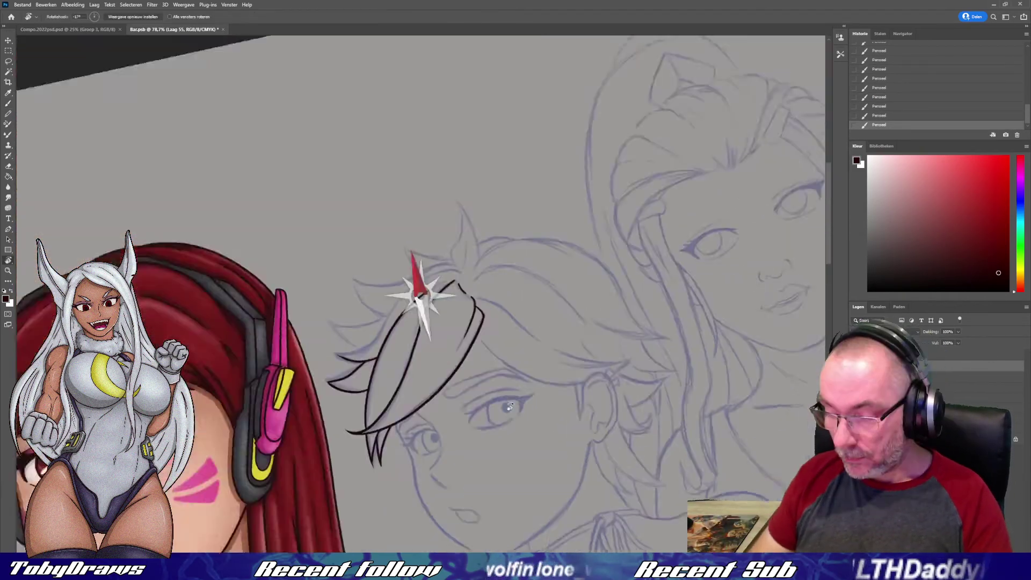
mouse_move(492, 382)
left_mouse_down()
mouse_move(415, 170)
mouse_move(465, 222)
left_mouse_up()
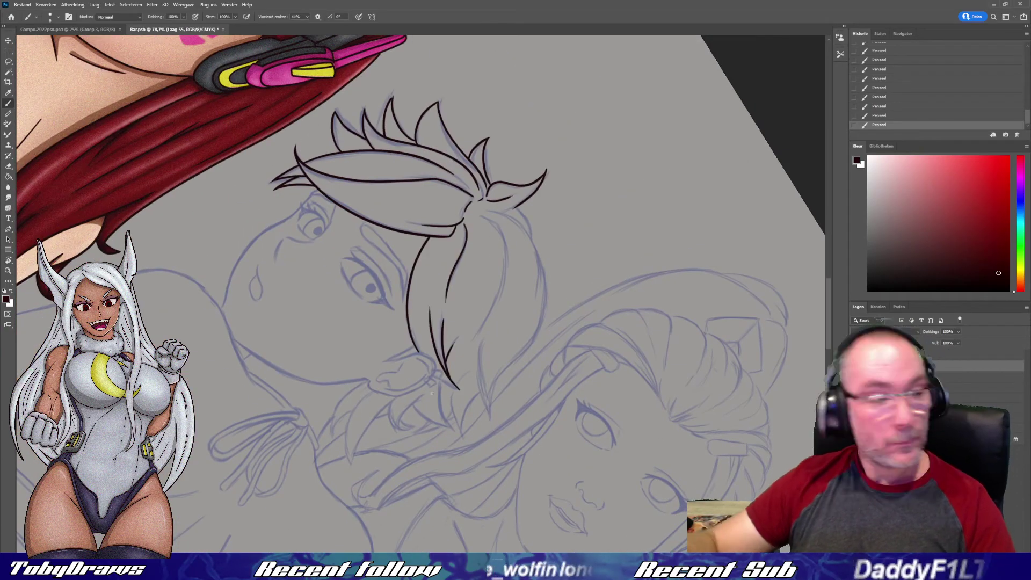
left_click_drag(431, 394, 408, 322)
mouse_move(468, 305)
left_mouse_down()
mouse_move(493, 365)
mouse_move(429, 322)
mouse_move(417, 344)
left_mouse_up()
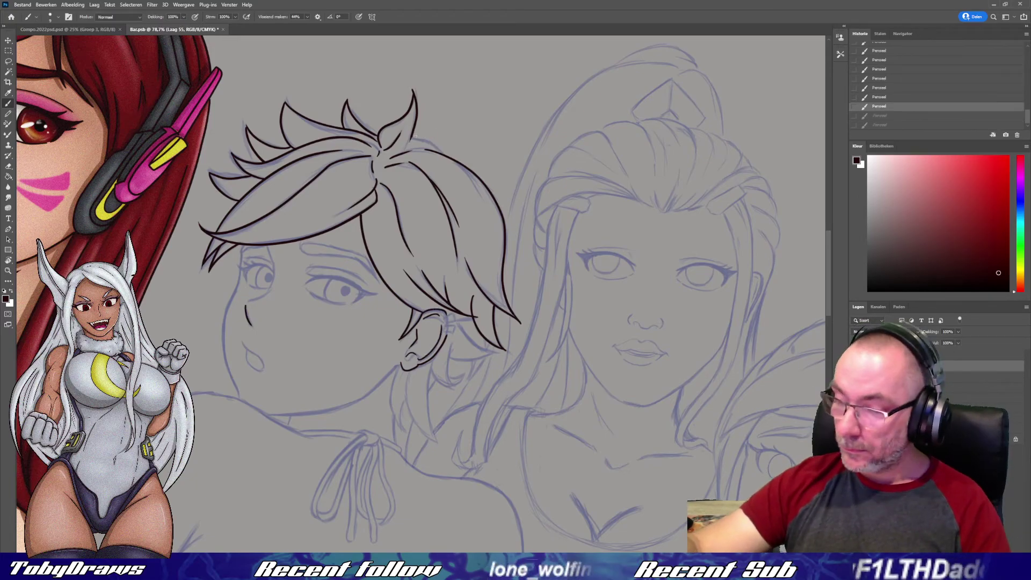
- Ink the neck line below the ear, redrawing it after undoing a stray stroke
left_click_drag(483, 349, 499, 301)
left_click_drag(370, 277, 394, 338)
key("ctrl+z")
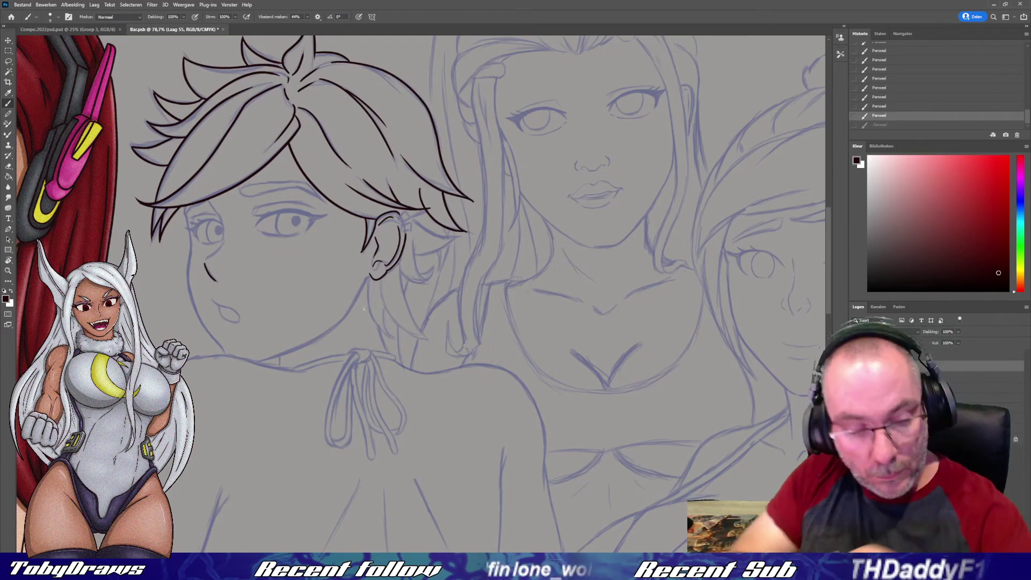
mouse_move(379, 207)
left_mouse_down()
mouse_move(407, 286)
mouse_move(379, 346)
left_mouse_up()
left_click_drag(415, 313, 417, 343)
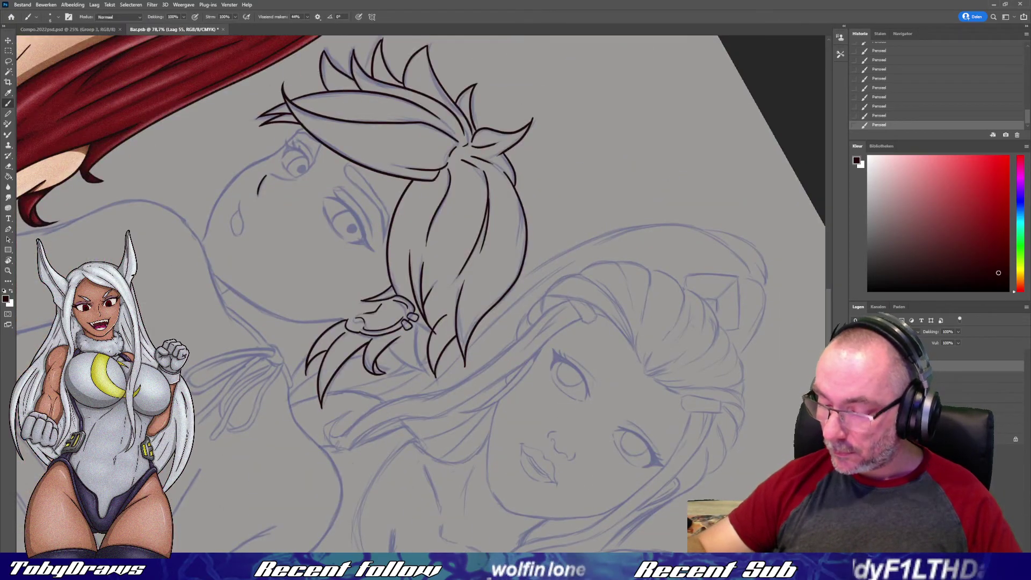
left_click_drag(408, 290, 376, 333)
left_click_drag(482, 284, 466, 334)
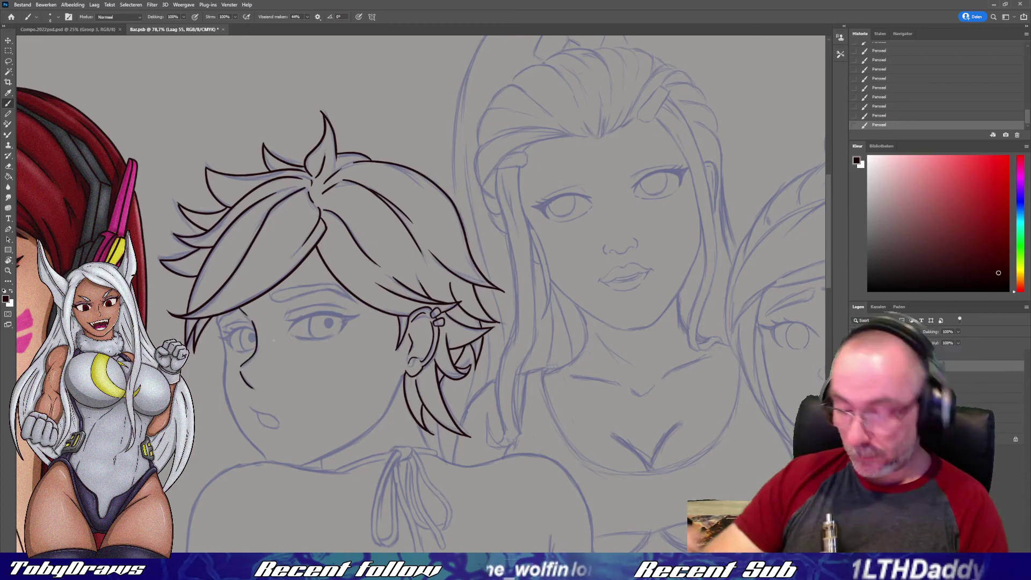
left_click_drag(418, 322, 397, 225)
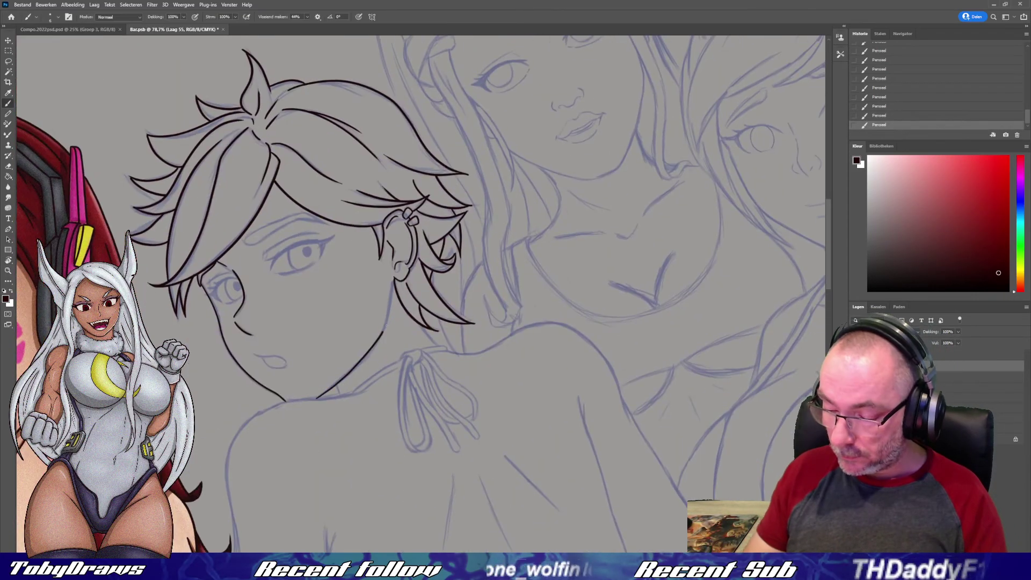
scroll(472, 295, "up", 1)
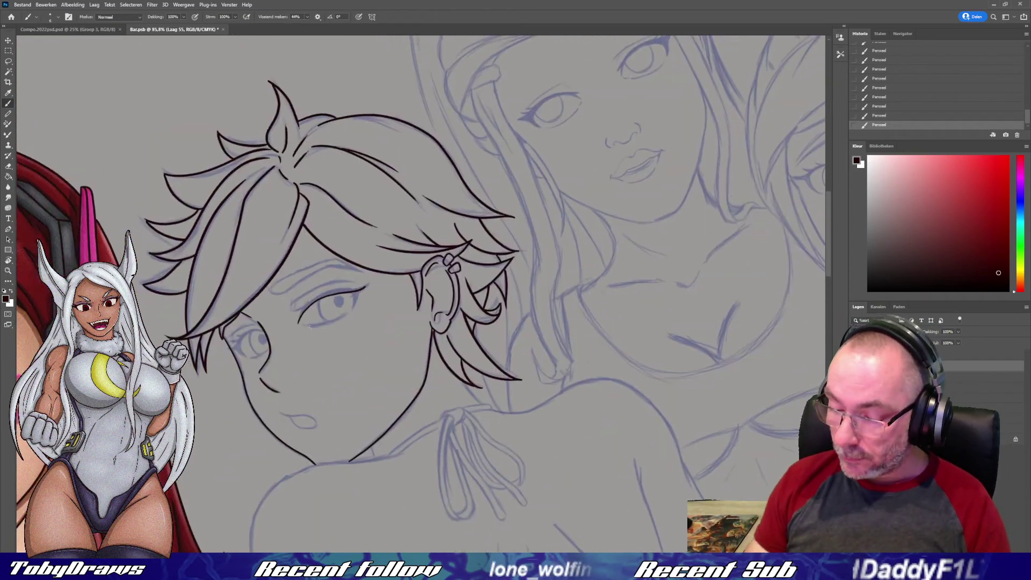
- Ink the eye's outer corner, rotating the canvas and restoring undone strokes
left_click_drag(300, 320, 306, 324)
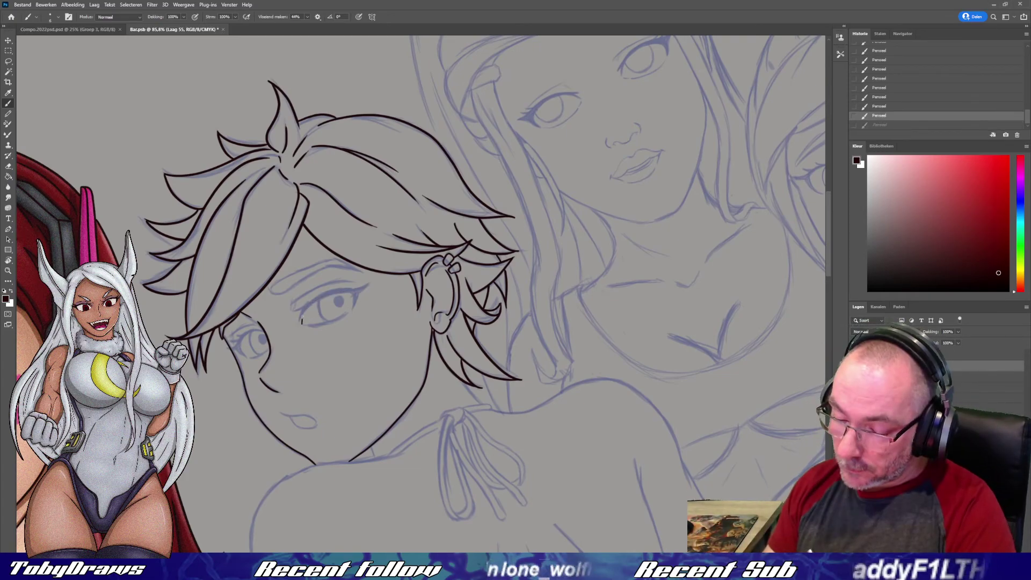
left_click_drag(358, 293, 329, 372)
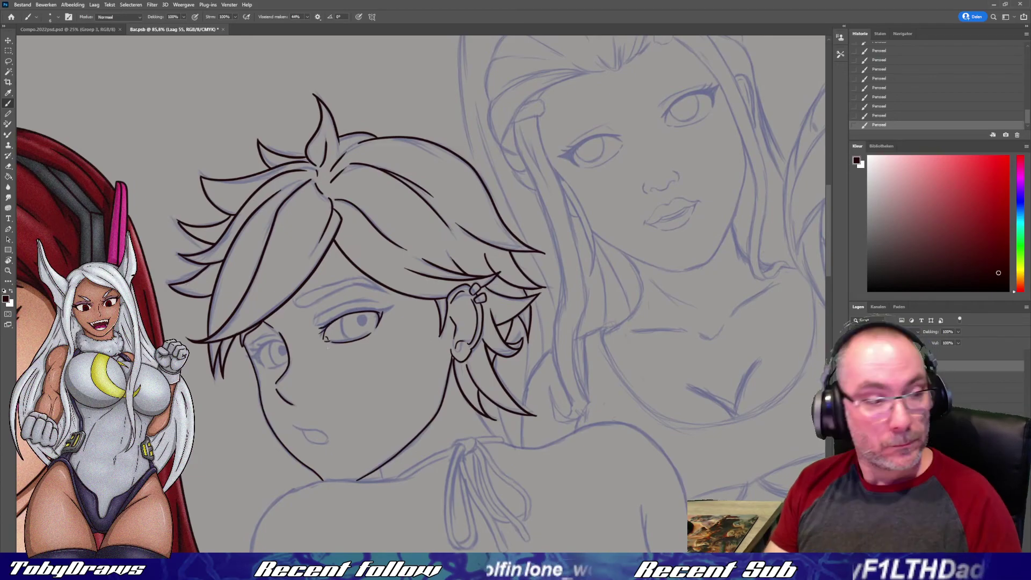
key("ctrl+z")
left_click_drag(327, 344, 341, 363)
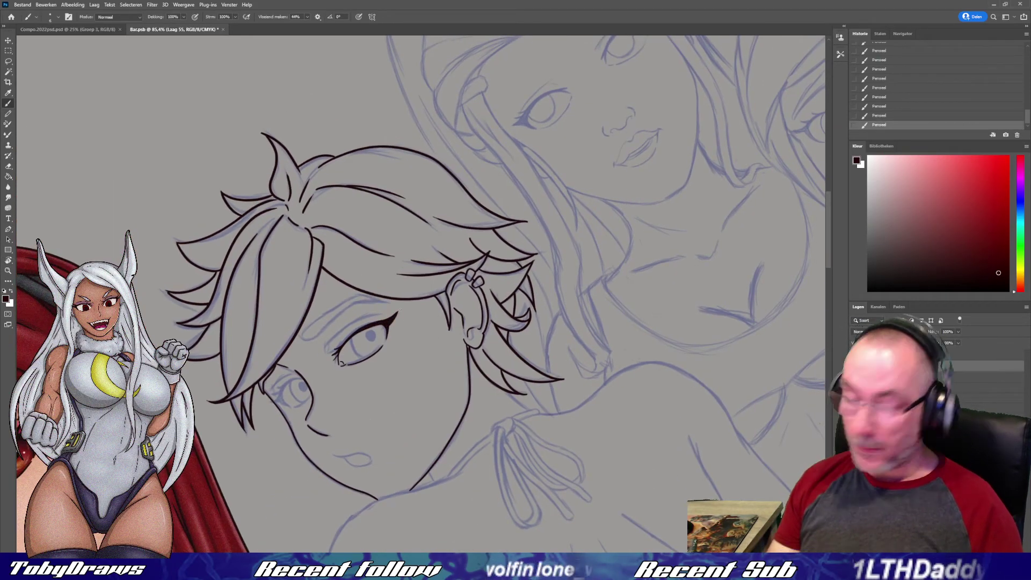
left_click_drag(382, 317, 349, 352)
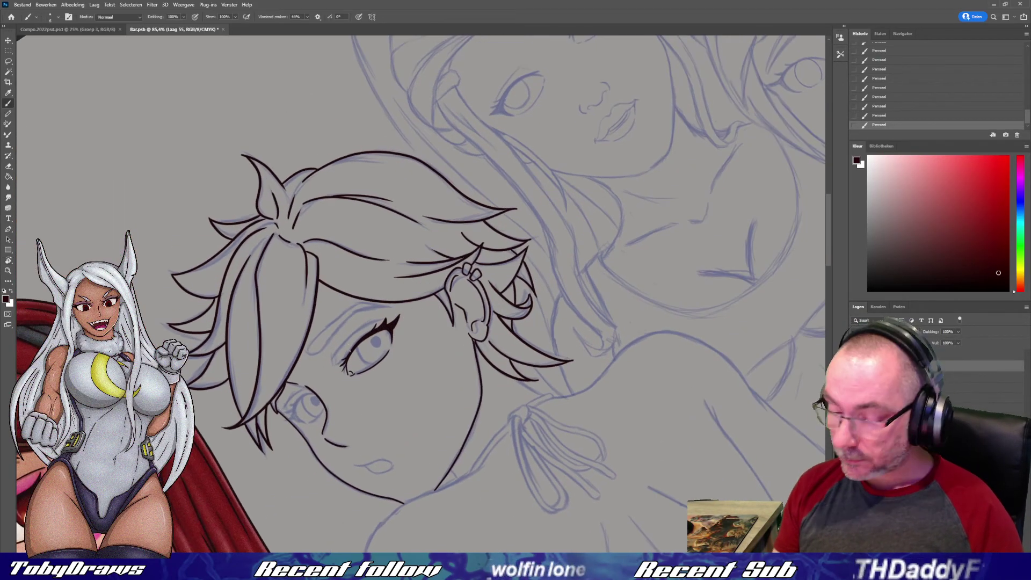
left_click_drag(396, 310, 395, 322)
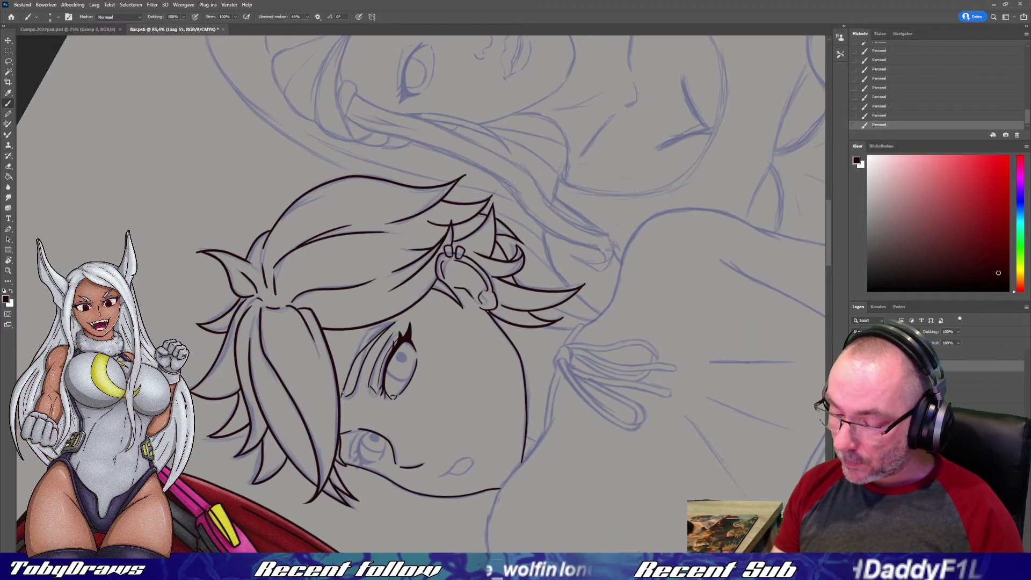
key("Escape")
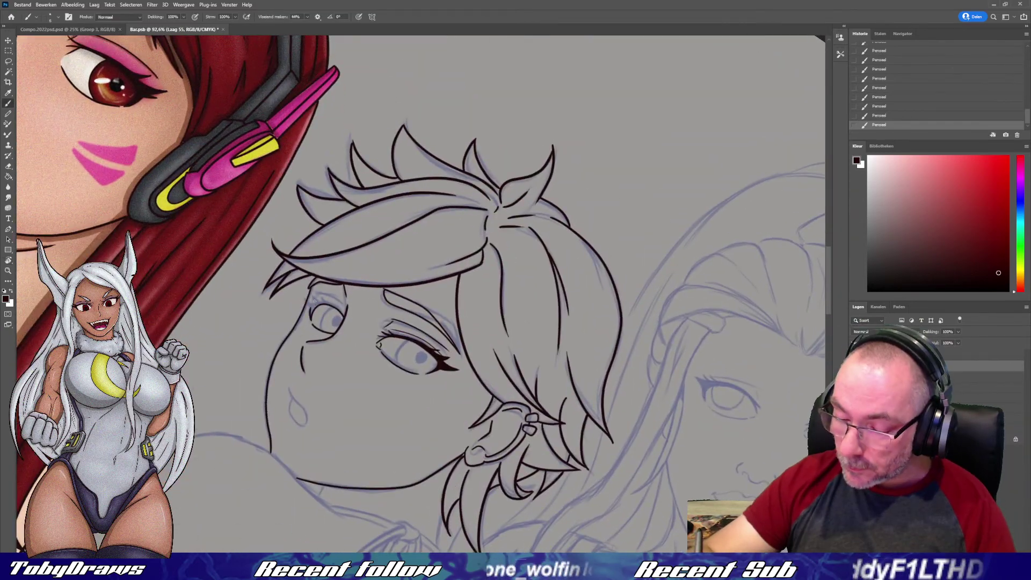
key("ctrl+shift+z")
key("ctrl+shift+z")
key("ctrl+shift+z")
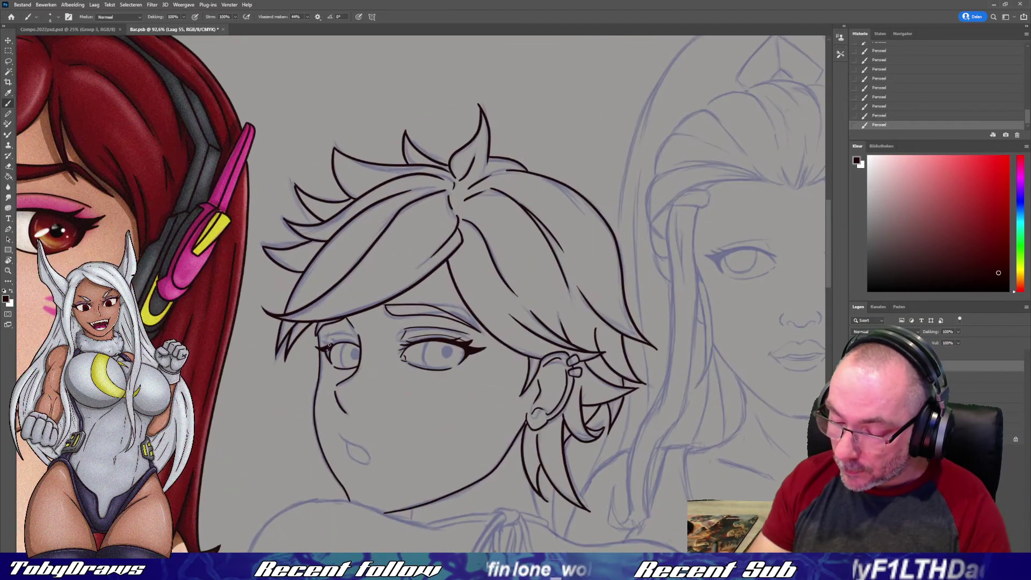
left_click_drag(384, 406, 398, 396)
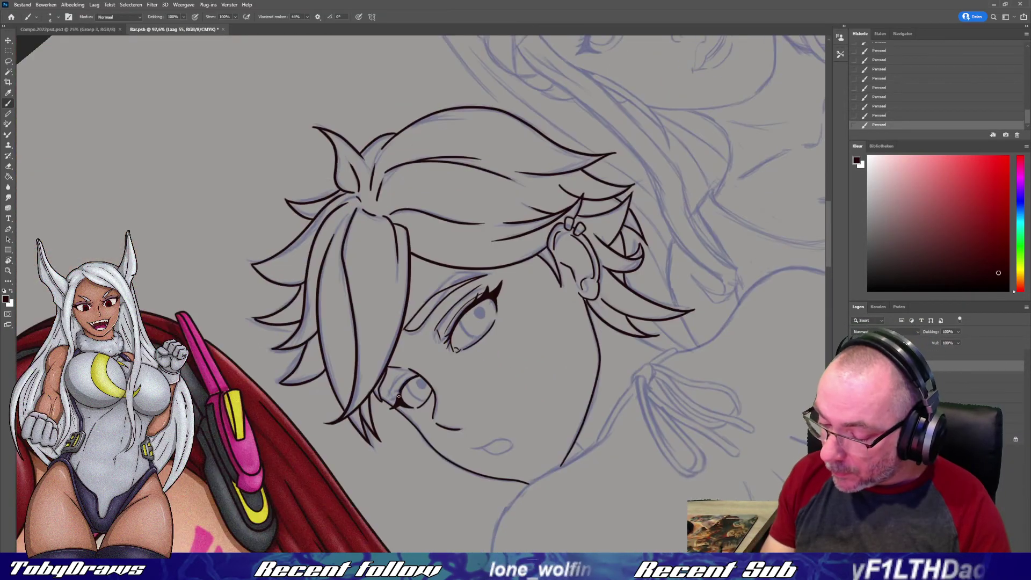
scroll(621, 362, "down", 3)
- Ink the strands of the halter-tie bow at the neck
key("Escape")
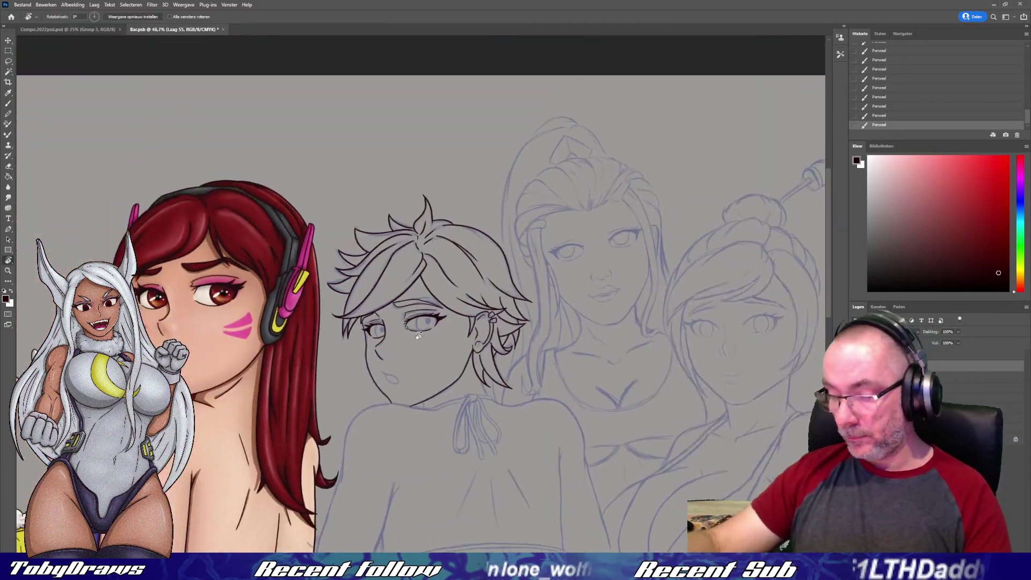
mouse_move(537, 269)
left_mouse_down()
mouse_move(620, 362)
mouse_move(537, 323)
left_mouse_up()
scroll(621, 363, "up", 2)
key("b")
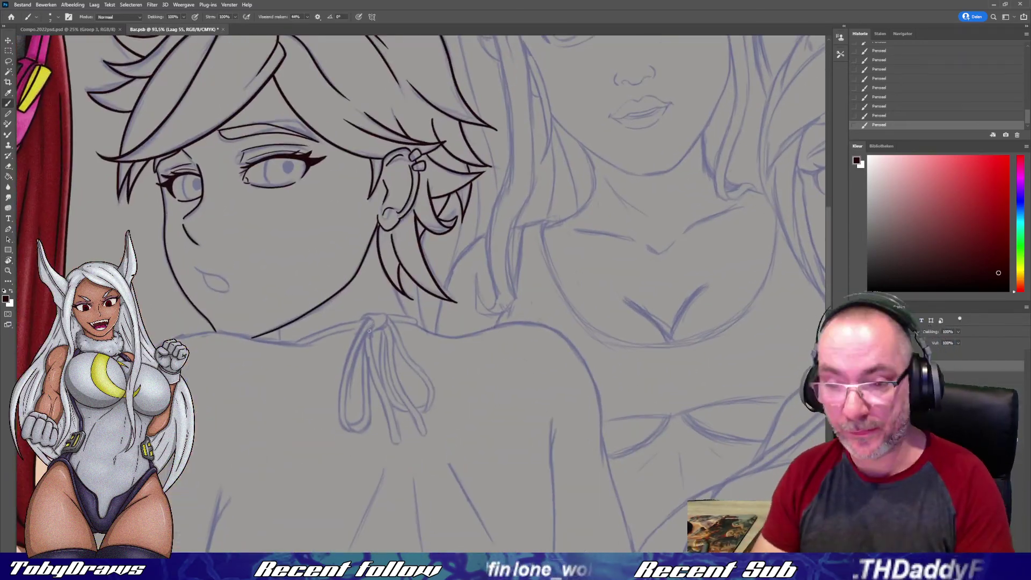
left_click_drag(302, 211, 284, 318)
left_click_drag(302, 212, 328, 325)
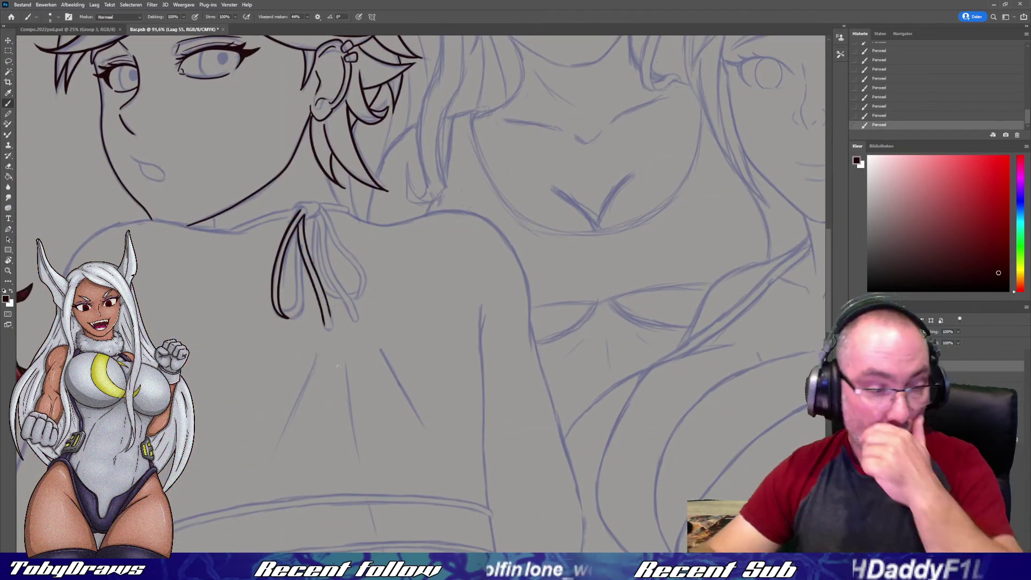
left_click_drag(319, 244, 250, 246)
left_click_drag(248, 214, 286, 311)
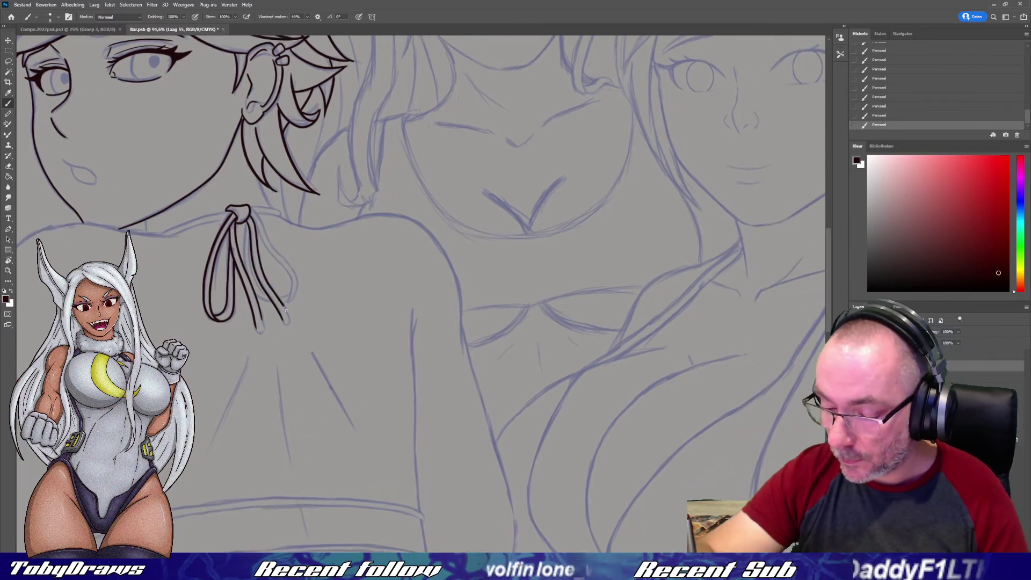
key("ctrl+z")
scroll(276, 253, "up", 1)
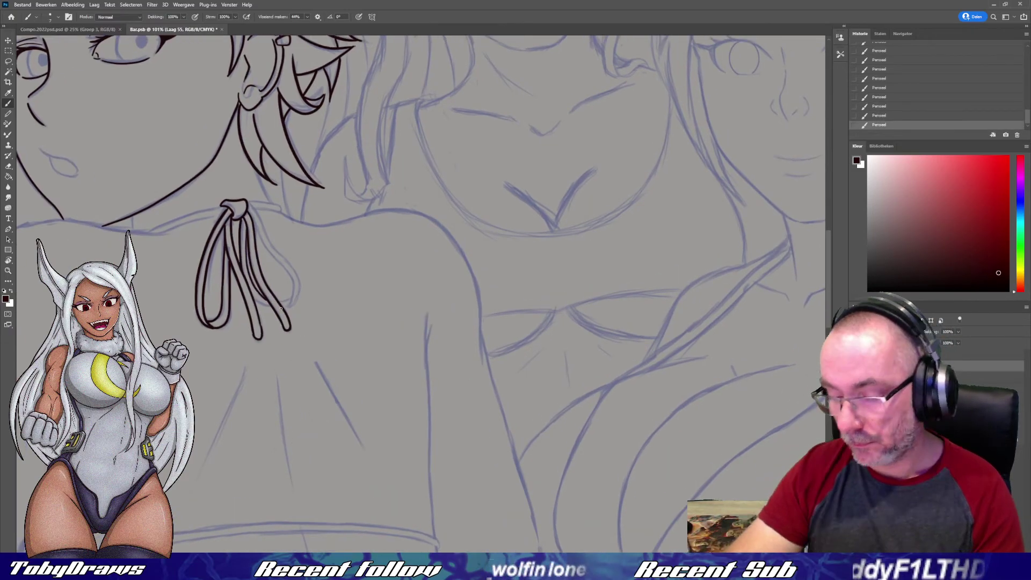
left_click_drag(283, 307, 477, 311)
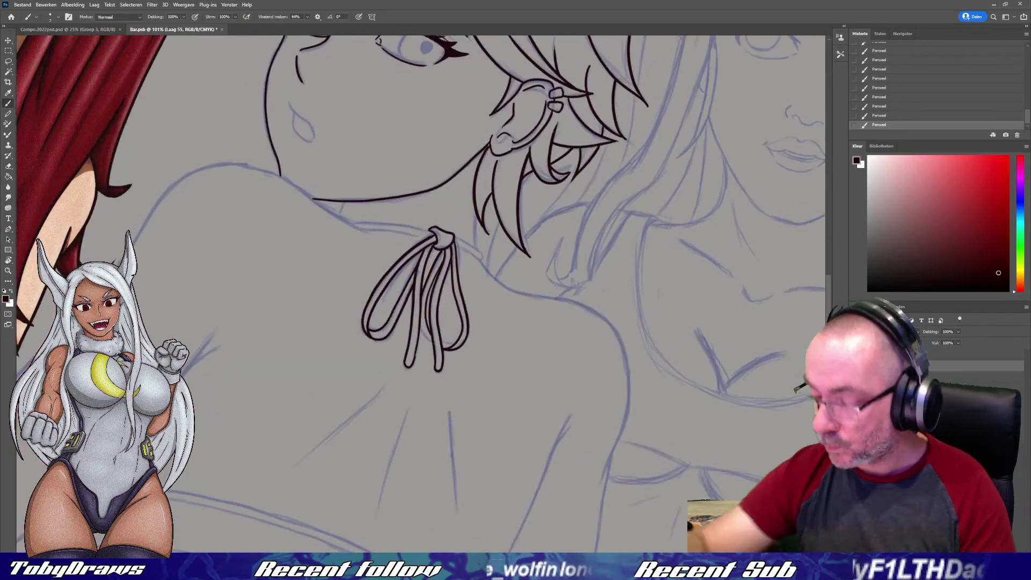
- Ink the contour along the girl's left back and a line across the lower back
scroll(428, 250, "down", 1)
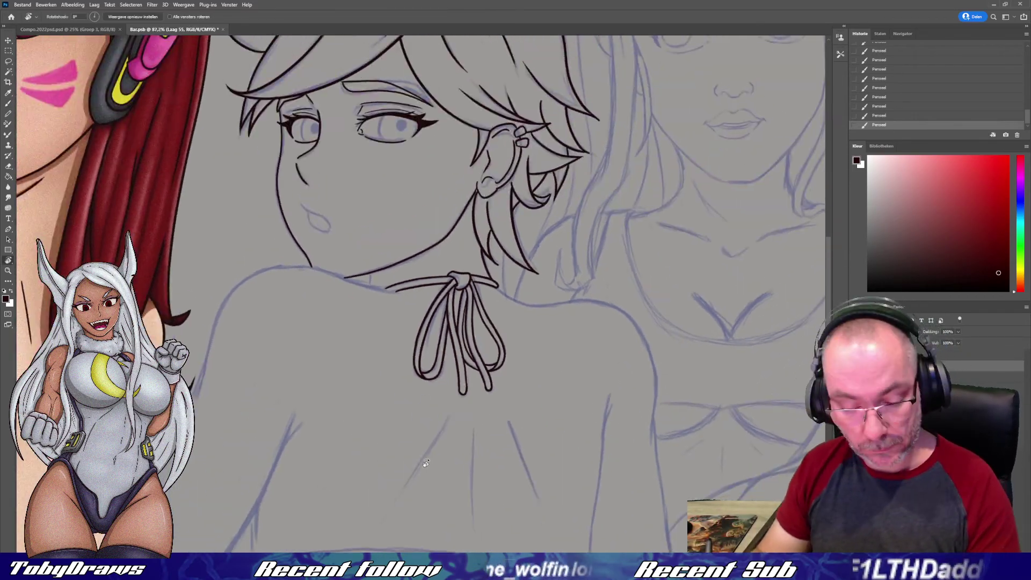
left_click_drag(199, 392, 383, 350)
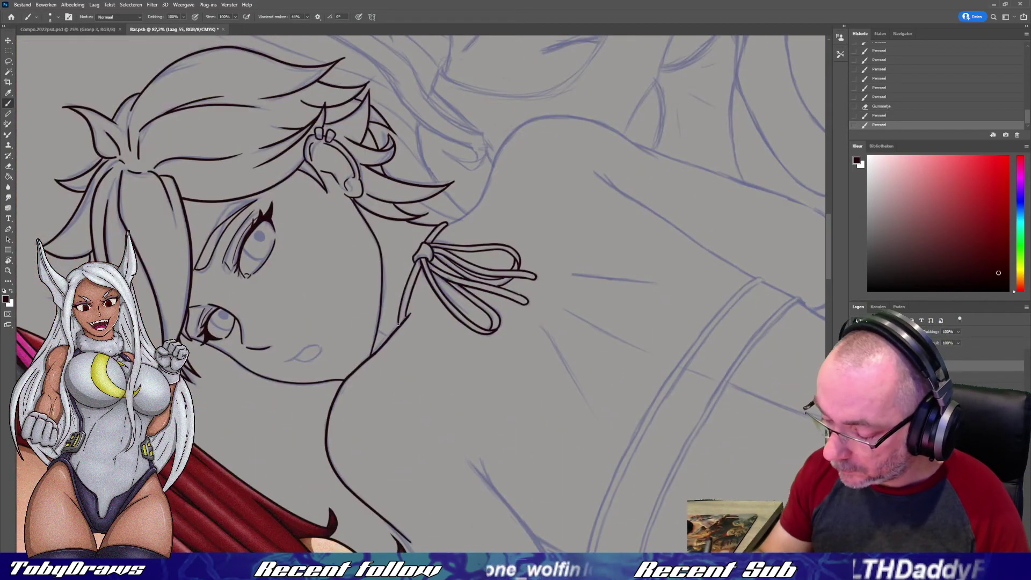
key("r")
left_click_drag(279, 400, 425, 255)
scroll(426, 255, "down", 2)
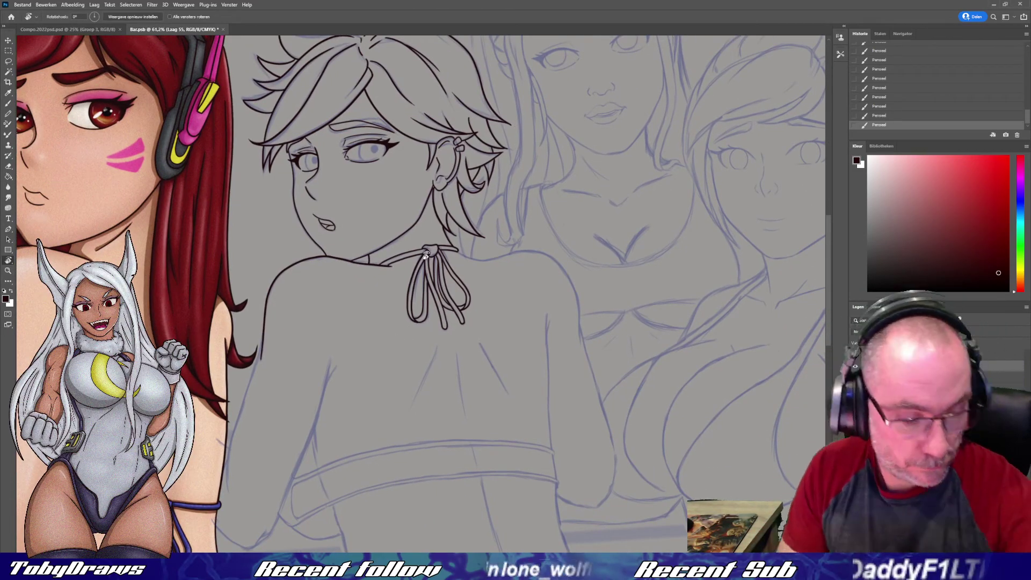
key("b")
left_click_drag(429, 376, 467, 188)
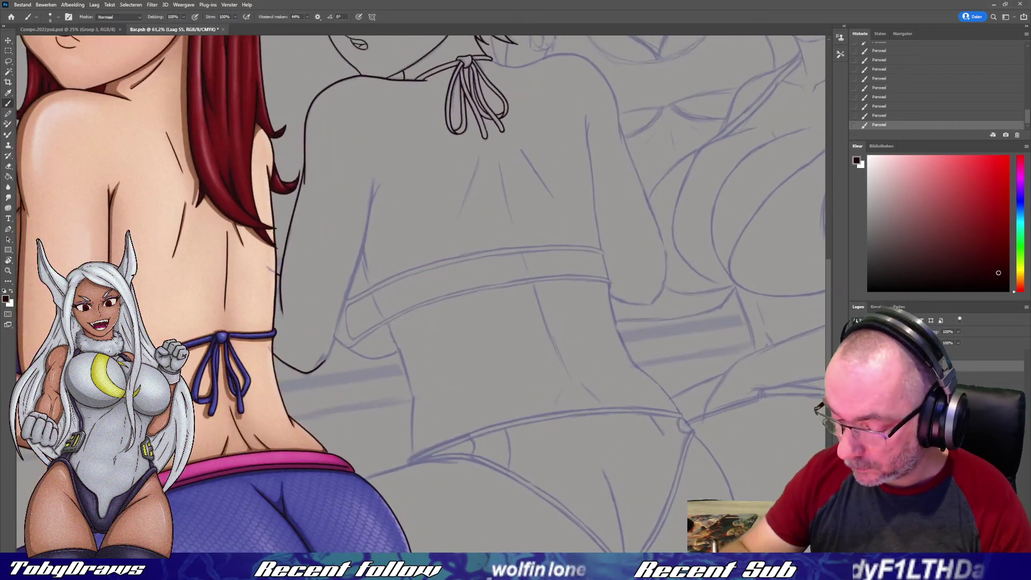
left_click_drag(324, 361, 381, 186)
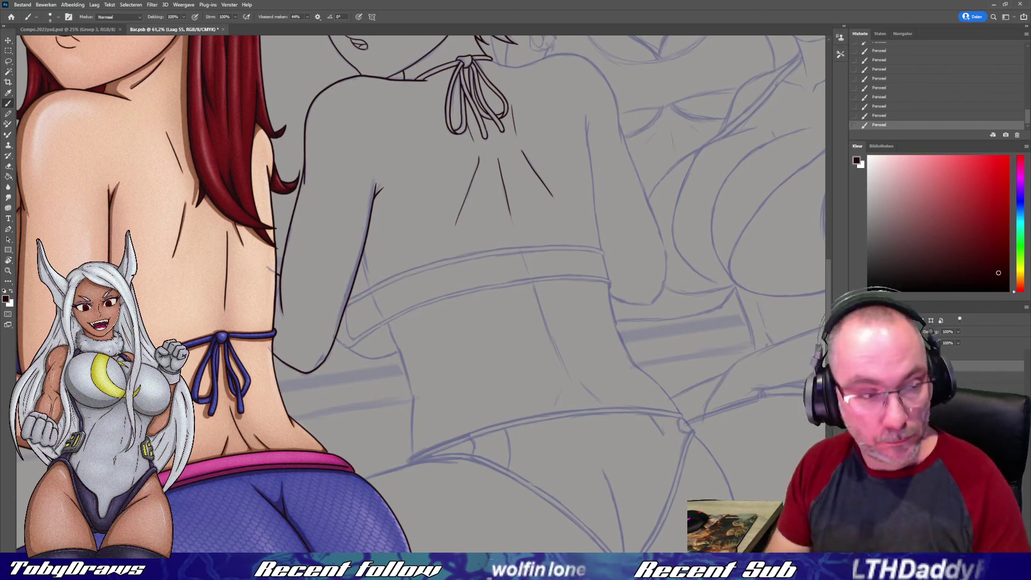
left_click_drag(338, 342, 383, 315)
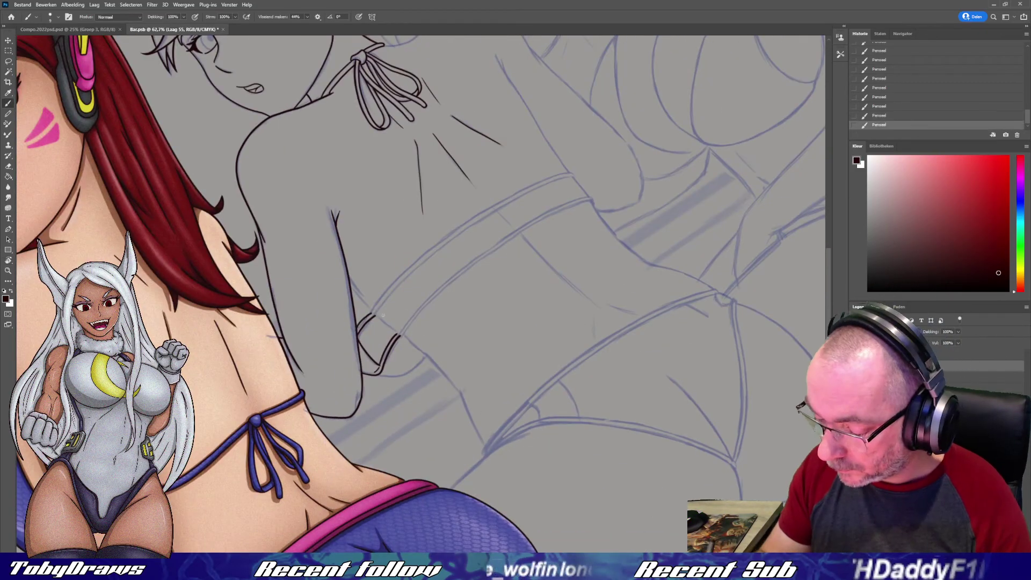
- Copy the neck bow and place the copy on the lower back
key("Escape")
key("l")
left_click_drag(437, 160, 441, 232)
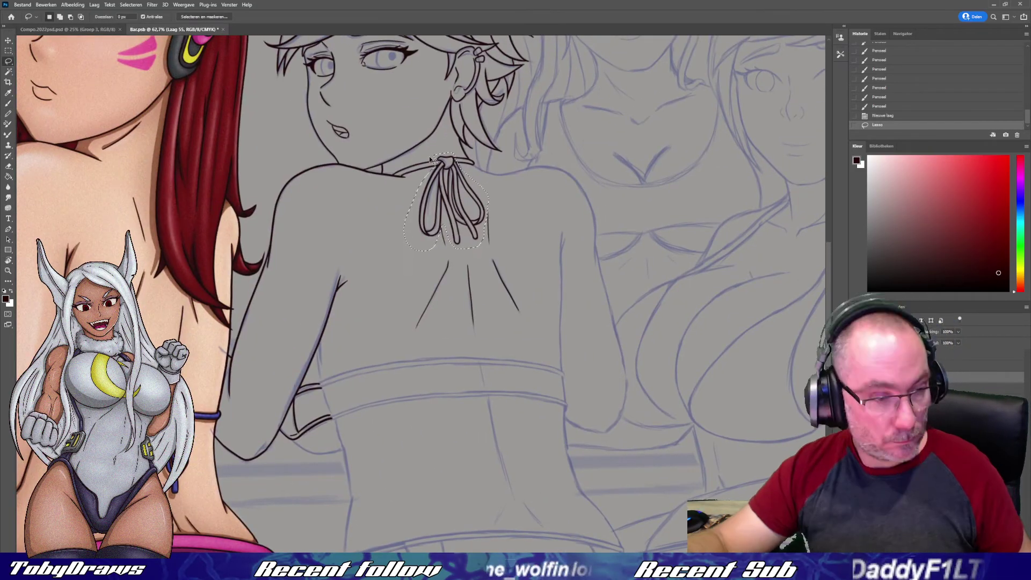
key("ctrl+c")
key("ctrl+v")
key("ctrl+t")
left_click_drag(479, 187, 514, 401)
- Duplicate the strap line and reposition it across the lower back
key("b")
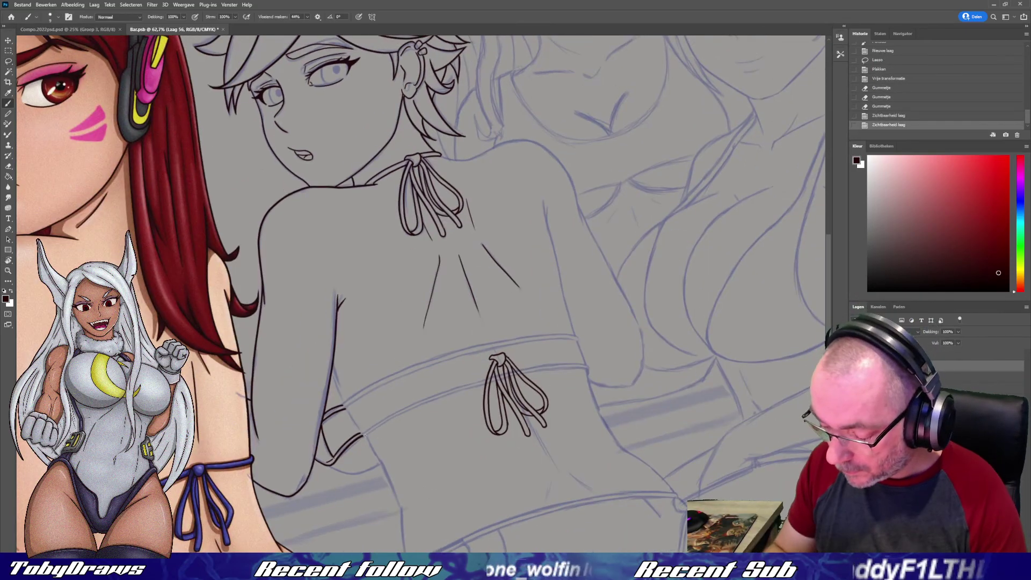
key("ctrl+j")
key("ctrl+t")
key("Return")
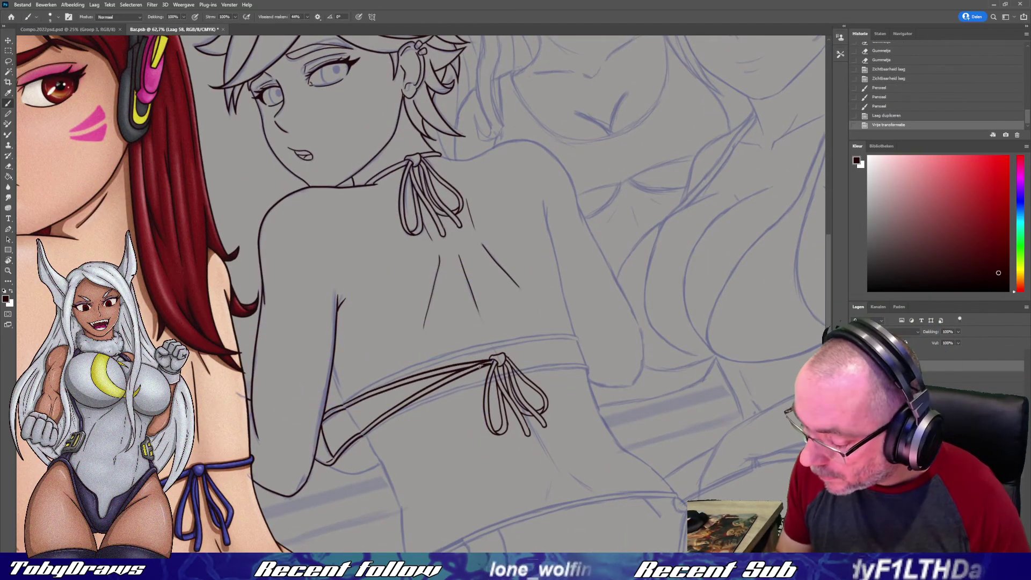
mouse_move(364, 434)
left_mouse_down()
mouse_move(498, 327)
mouse_move(516, 301)
left_mouse_up()
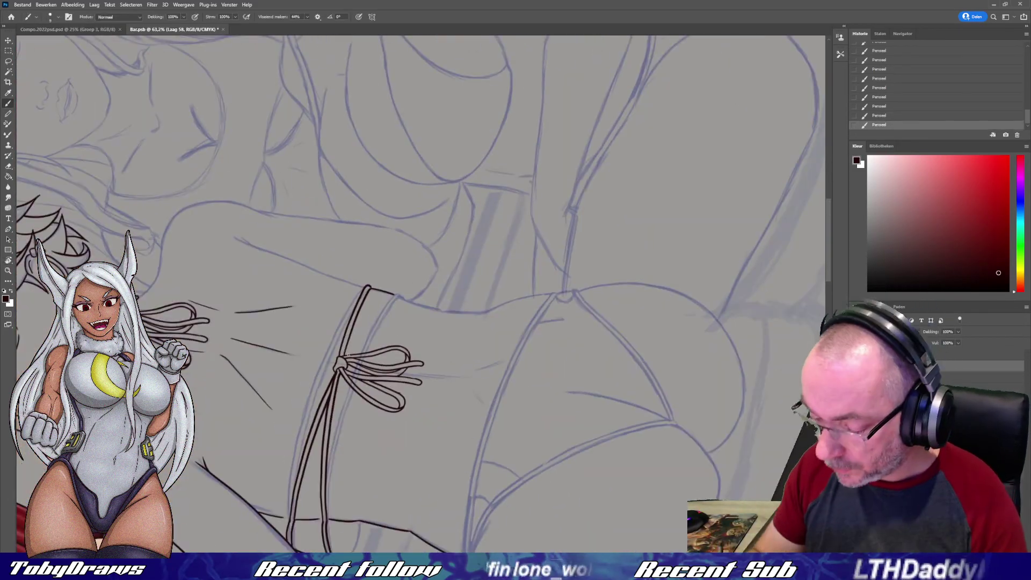
mouse_move(399, 302)
left_mouse_down()
mouse_move(385, 151)
mouse_move(398, 343)
mouse_move(414, 380)
mouse_move(408, 301)
left_mouse_up()
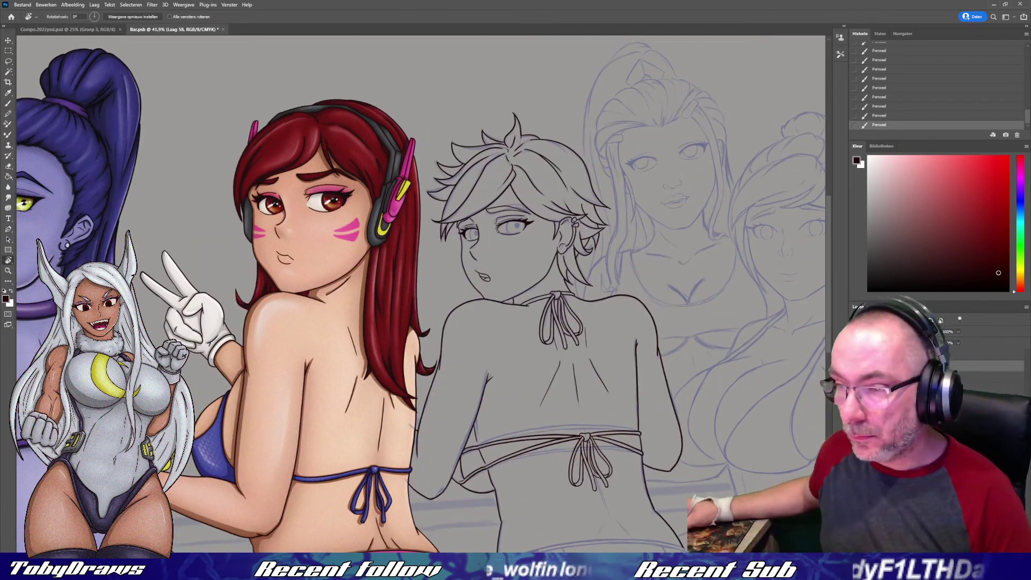
- Ink the bikini bottom's waistband and the hip strap end
key("b")
scroll(419, 295, "up", 2)
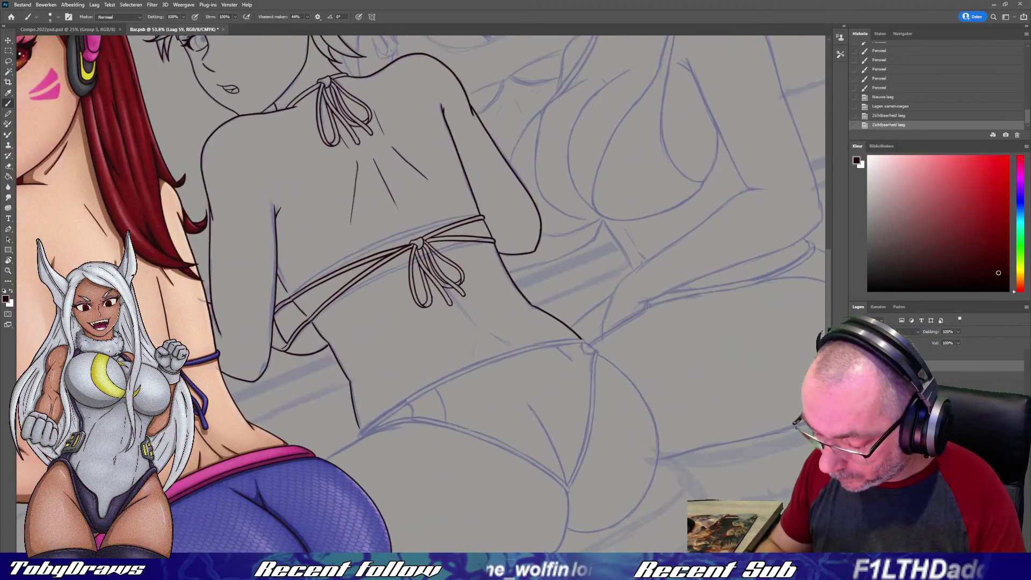
mouse_move(358, 429)
left_mouse_down()
mouse_move(473, 367)
mouse_move(585, 340)
left_mouse_up()
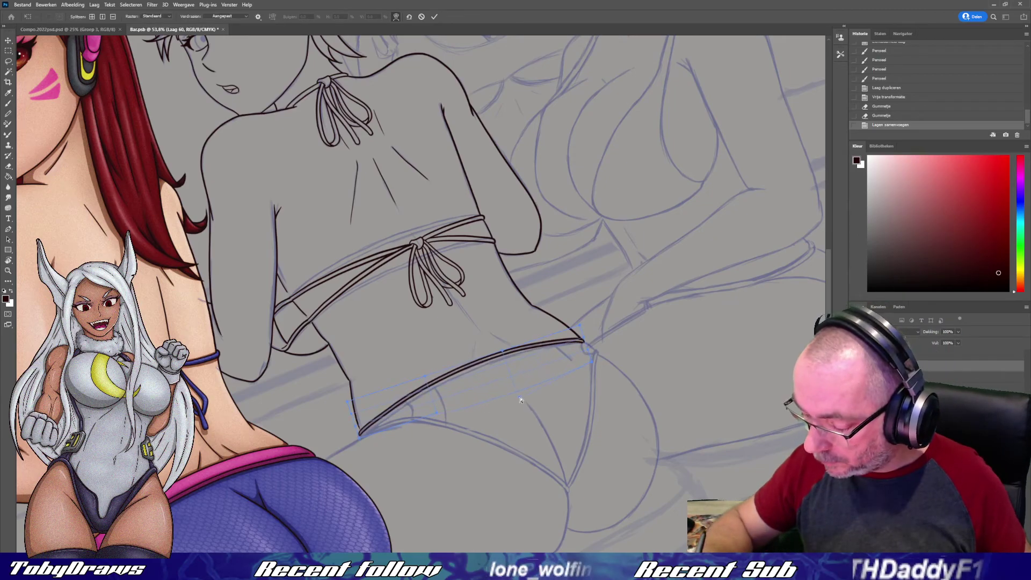
key("Return")
key("ctrl+d")
key("b")
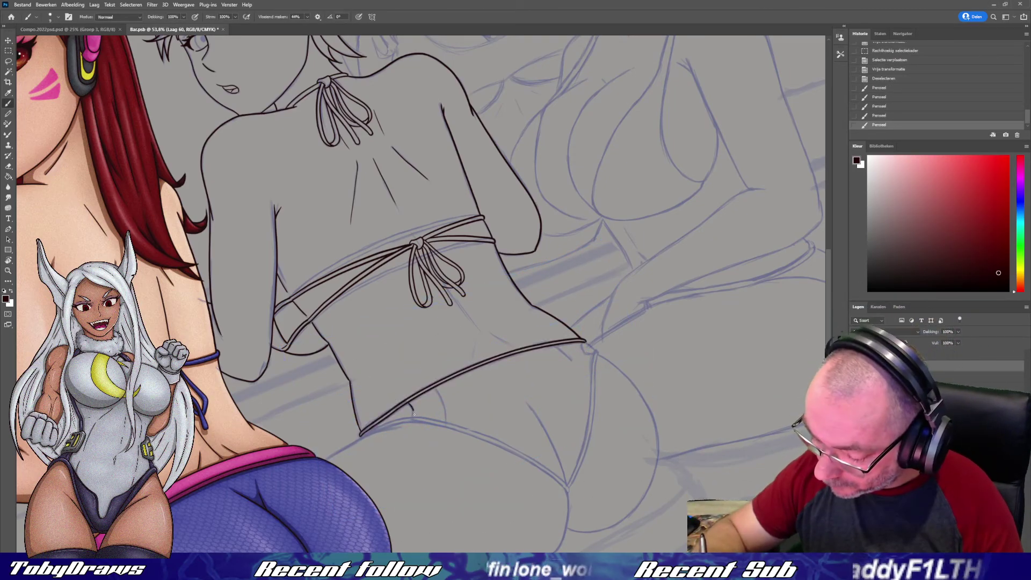
left_click_drag(449, 407, 407, 348)
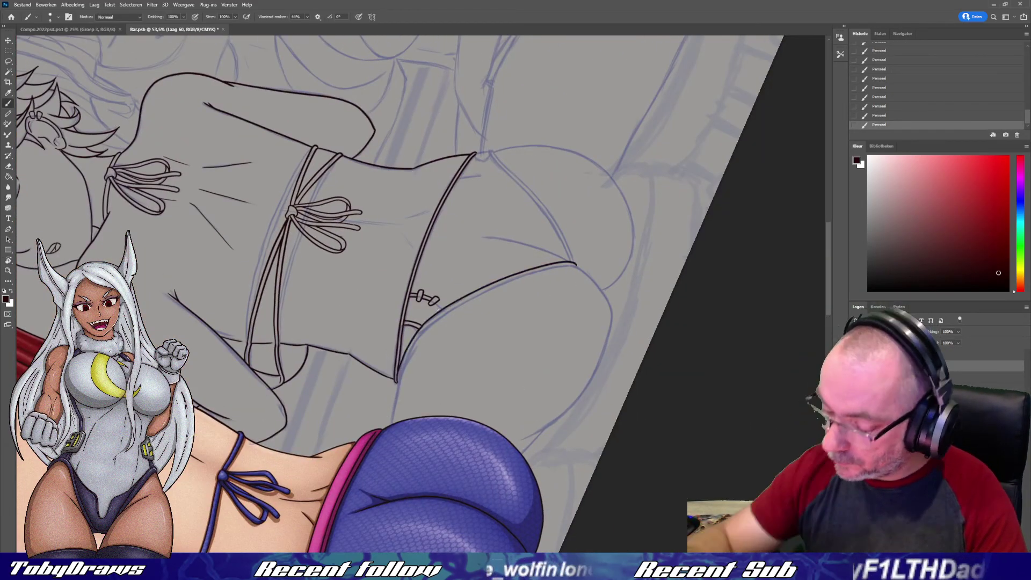
left_click_drag(435, 300, 443, 310)
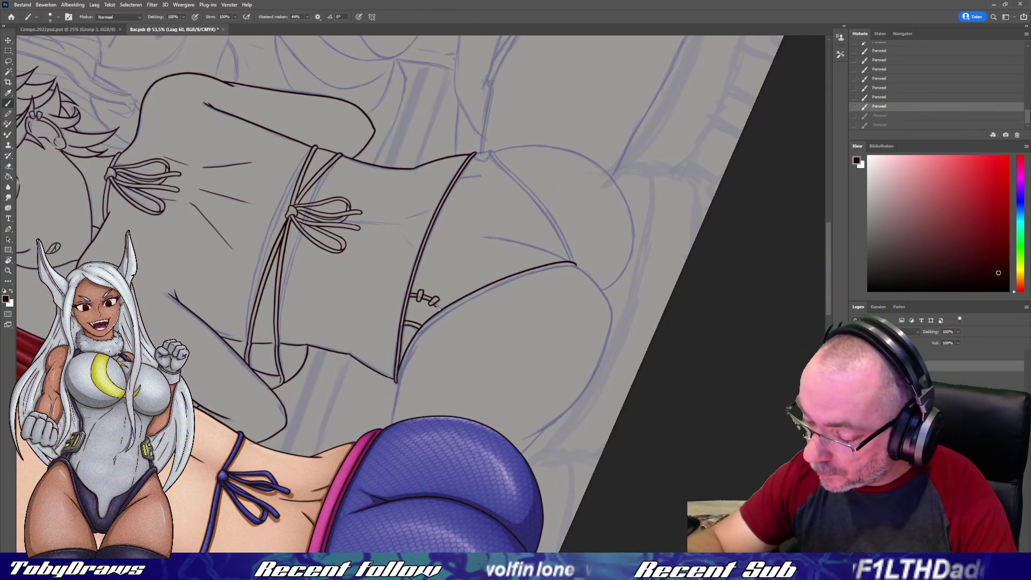
mouse_move(561, 408)
left_mouse_down()
mouse_move(311, 170)
mouse_move(488, 363)
left_mouse_up()
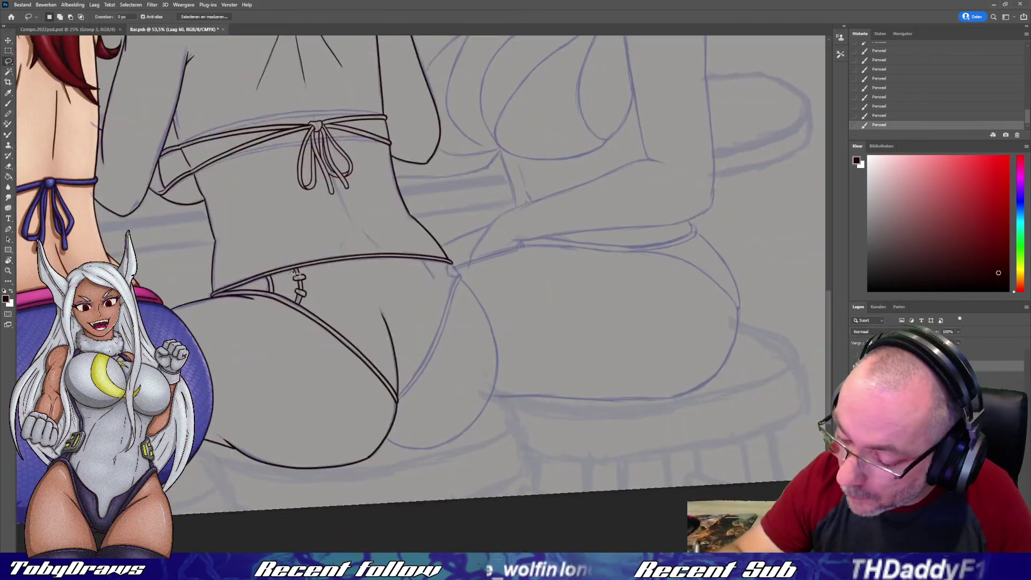
- Copy the side buckle and mirror it onto the other hip
key("ctrl+c")
key("ctrl+v")
mouse_move(290, 267)
left_mouse_down()
mouse_move(293, 306)
mouse_move(429, 285)
left_mouse_up()
key("ctrl+t")
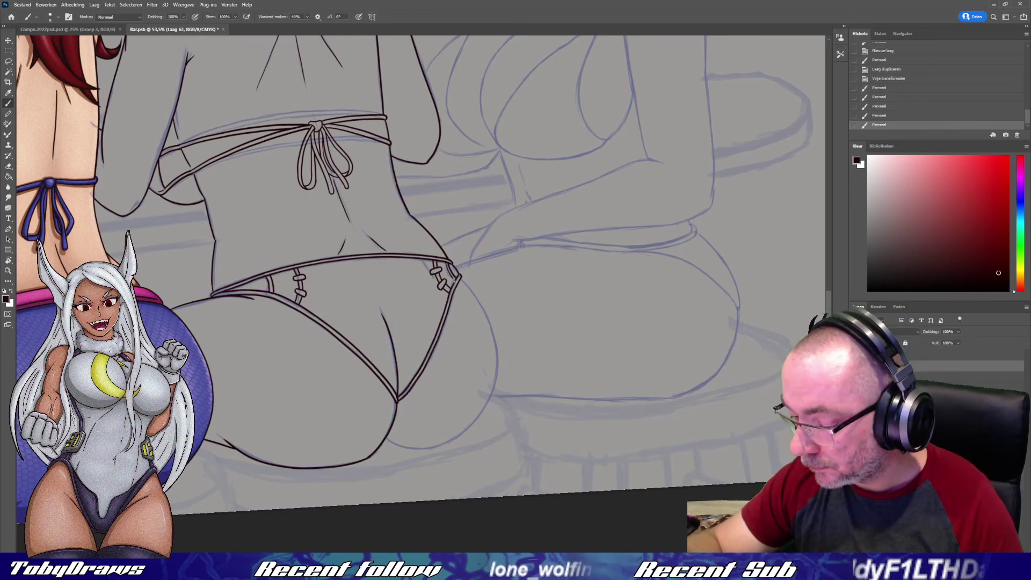
left_click_drag(455, 278, 315, 214)
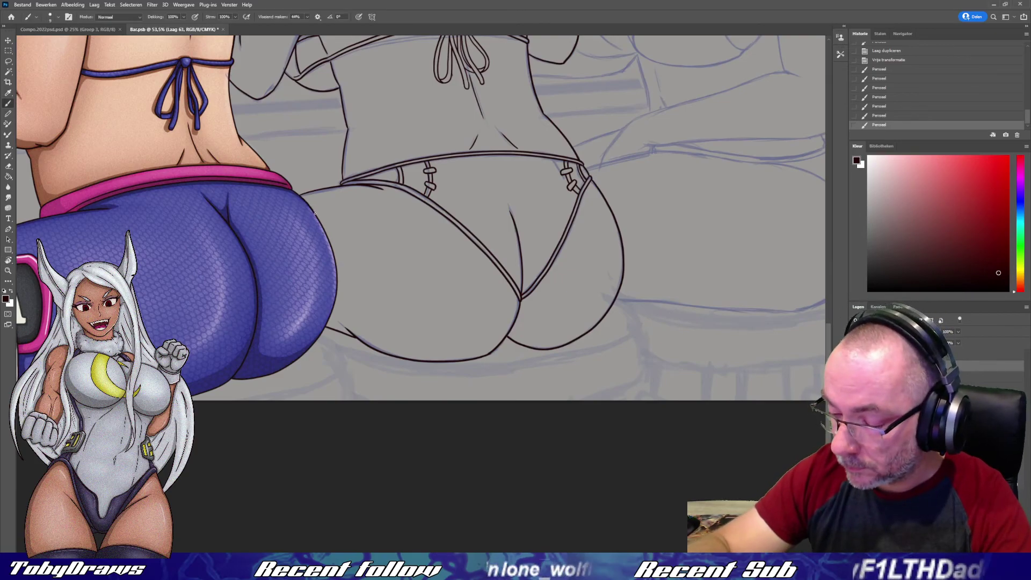
- Zoom out and group the character layers under the name 'Chars'
key("ctrl+0")
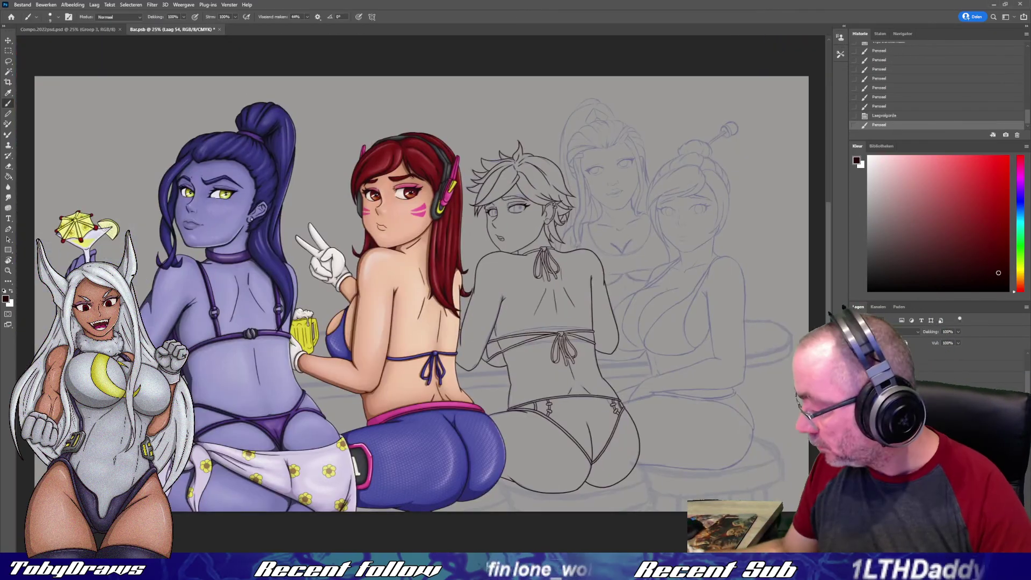
type("Chars")
left_click(597, 180)
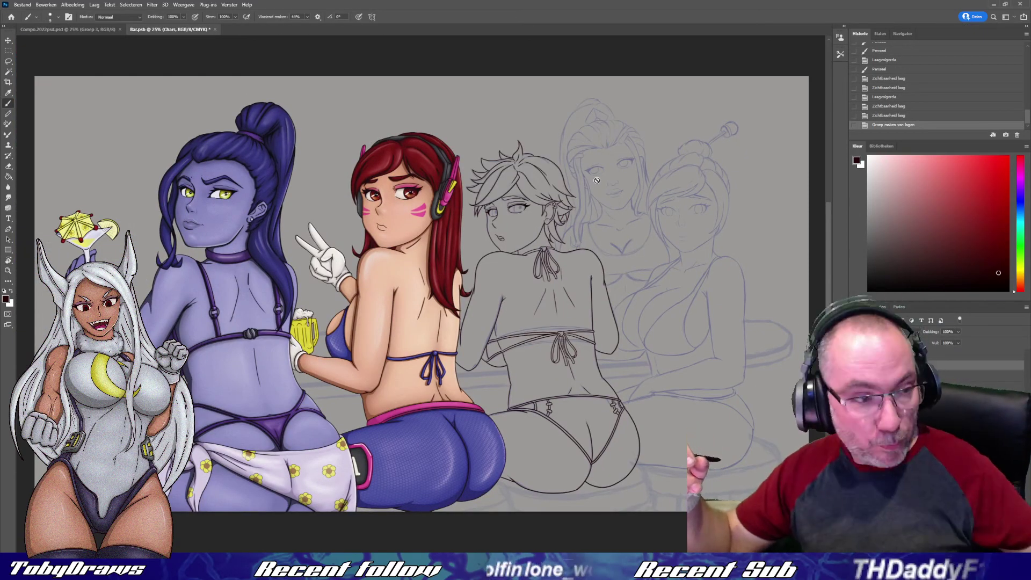
key("ctrl+e")
left_click_drag(596, 180, 316, 377)
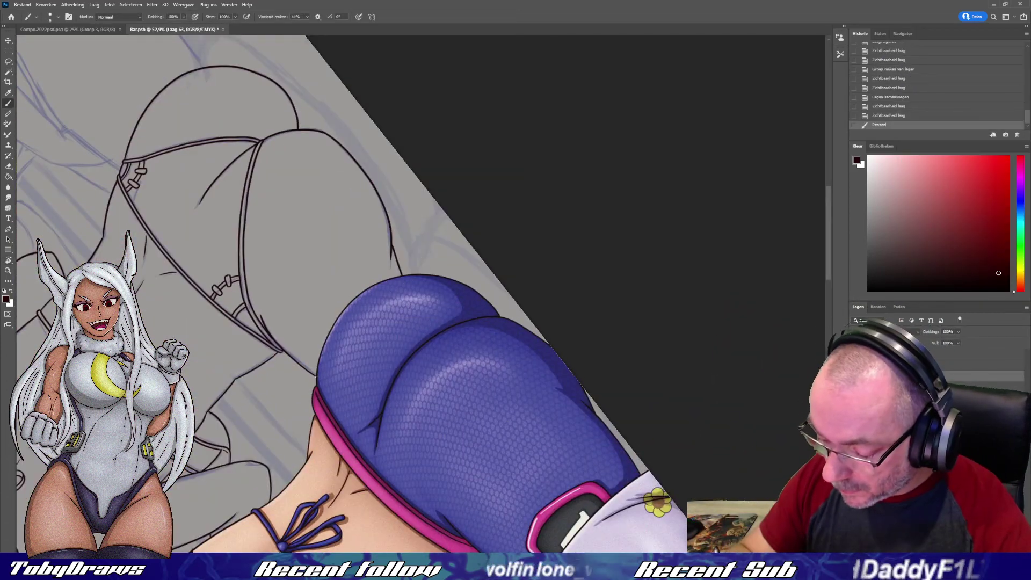
- Select the girl's silhouette and fill it with a peach gradient on a new layer
key("ctrl+0")
key("w")
left_click(557, 200)
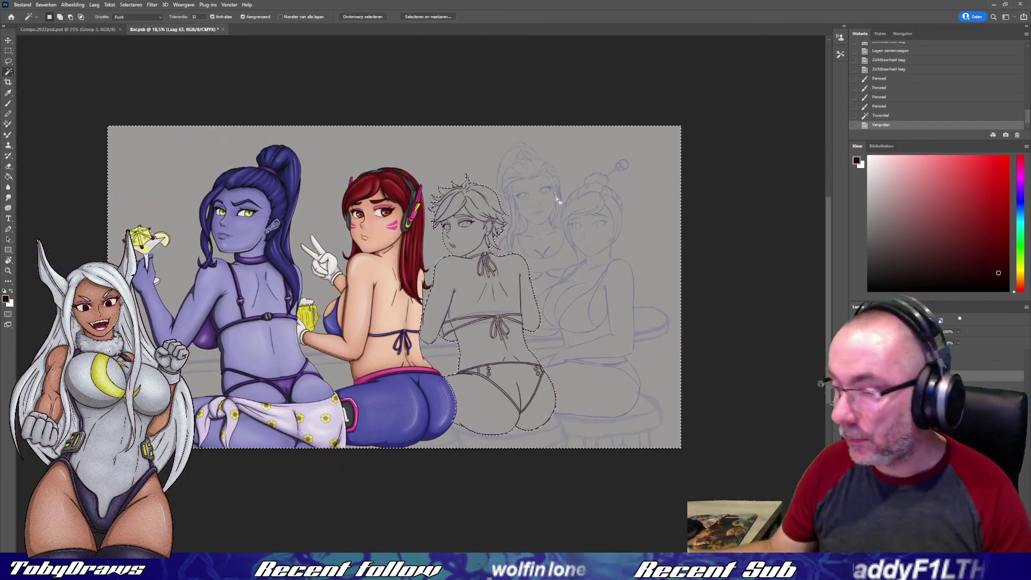
key("ctrl+shift+alt+n")
left_click(926, 214)
key("g")
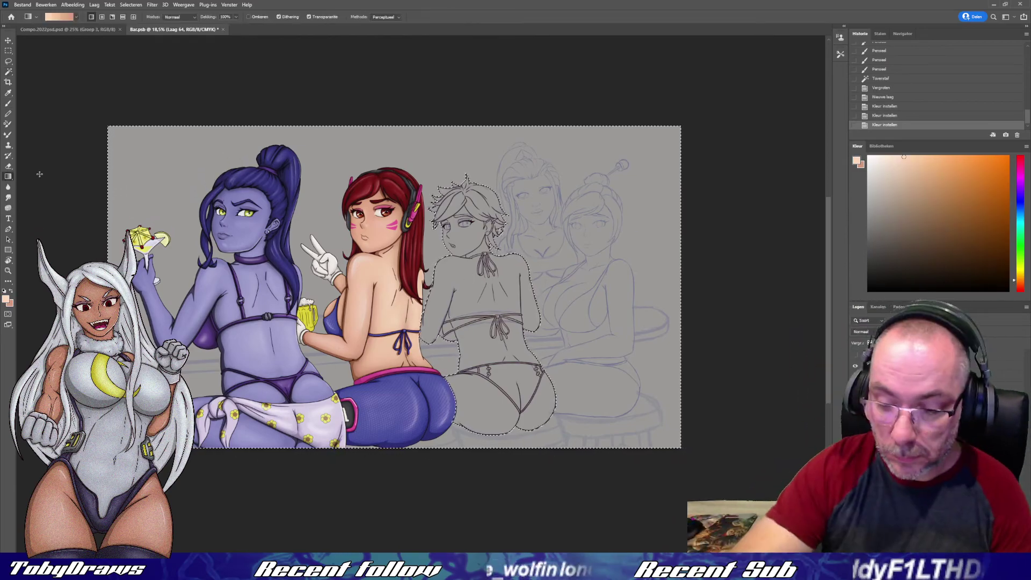
key("ctrl+shift+i")
left_click_drag(483, 215, 483, 419)
left_click_drag(483, 268, 483, 430)
left_click_drag(483, 242, 483, 430)
- Add a new layer above the fill, deselect, and ready the brush with swapped colours
key("ctrl+shift+alt+n")
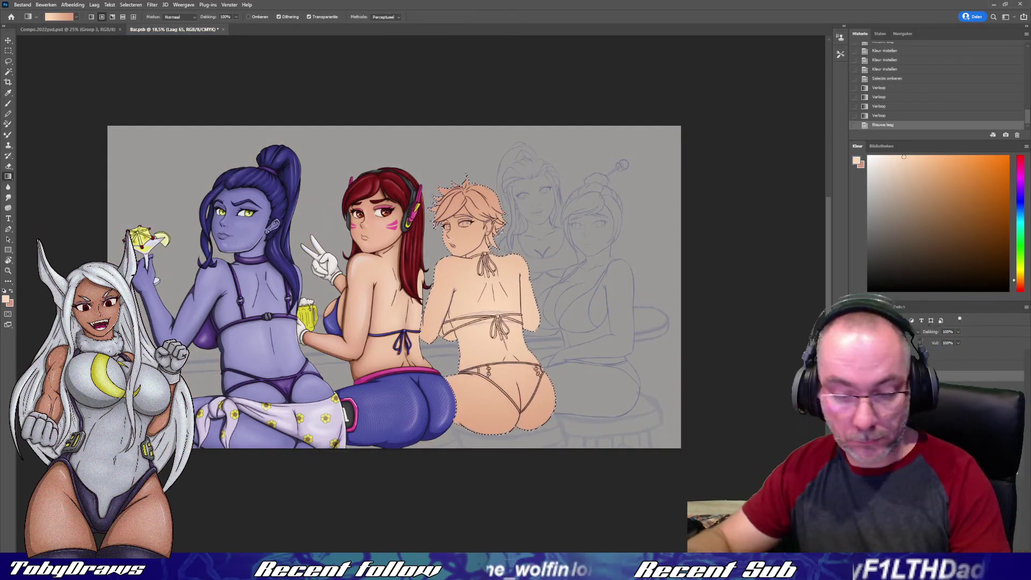
key("ctrl+d")
key("b")
key("x")
scroll(419, 300, "up", 2)
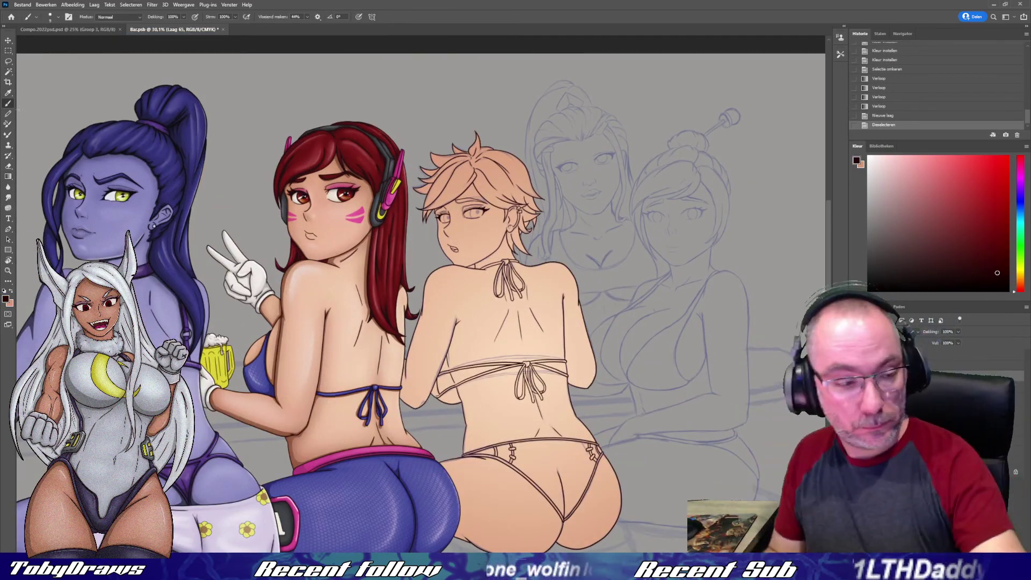
- Paint the left hair strand dark red
scroll(483, 226, "up", 5)
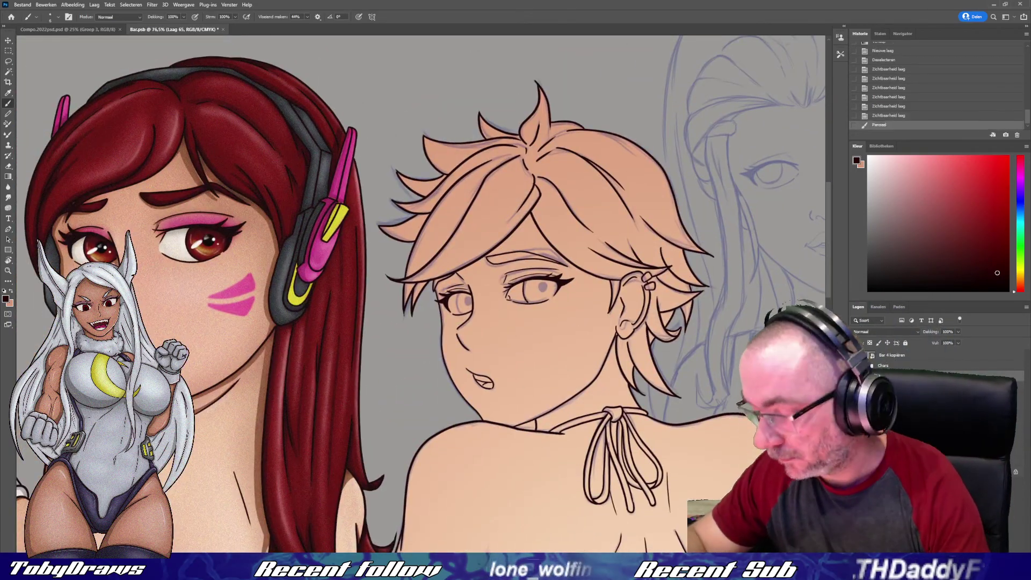
left_click_drag(537, 268, 387, 239)
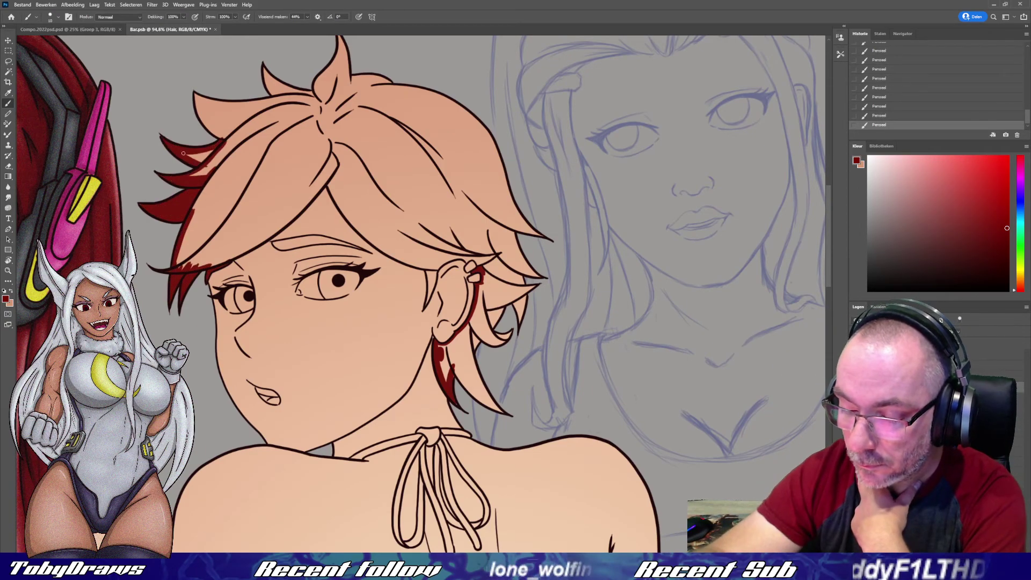
left_click_drag(215, 154, 194, 399)
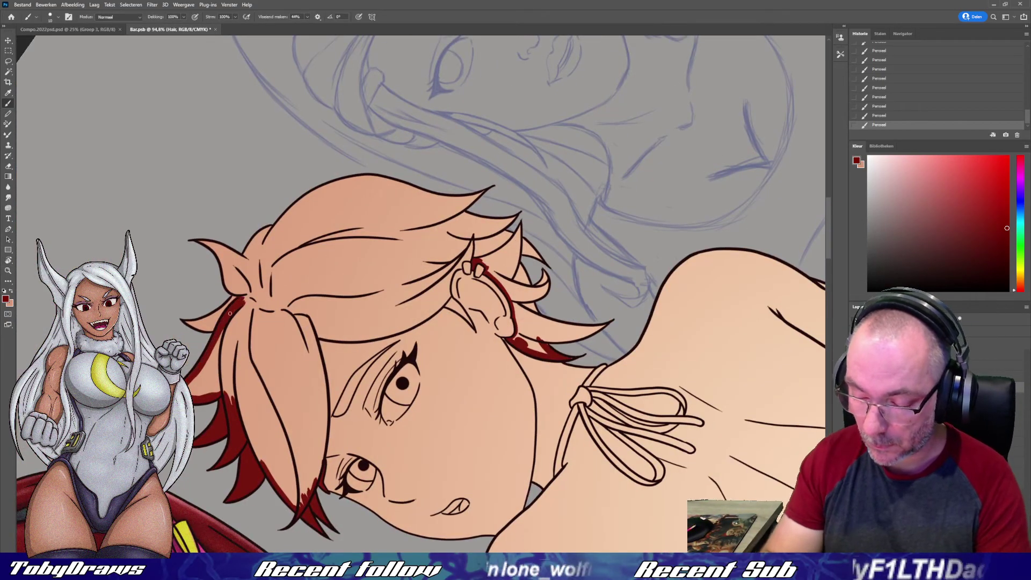
left_click_drag(230, 313, 329, 110)
mouse_move(402, 89)
left_mouse_down()
mouse_move(246, 286)
mouse_move(528, 350)
left_mouse_up()
left_click_drag(378, 262, 307, 208)
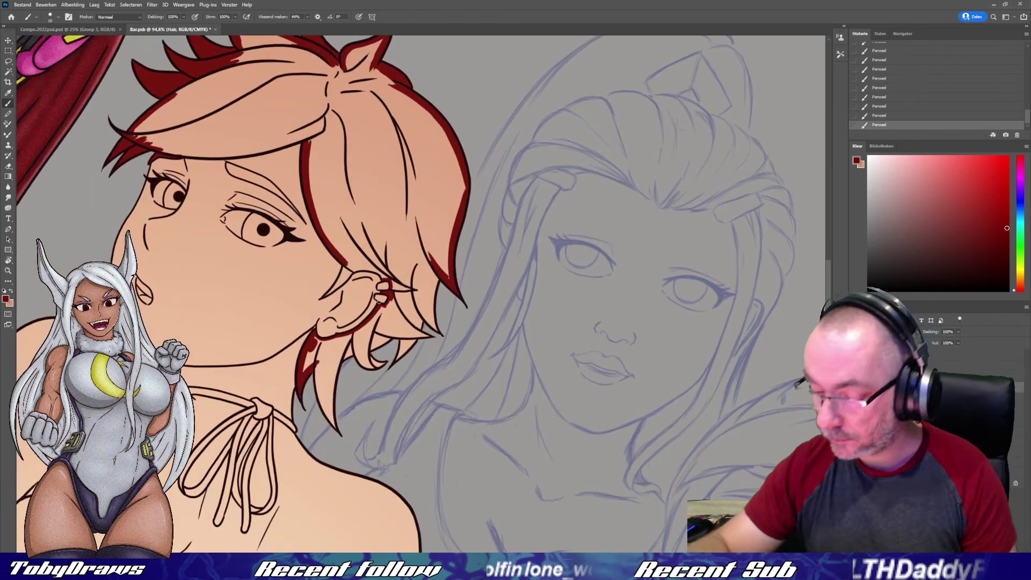
left_click_drag(356, 267, 305, 292)
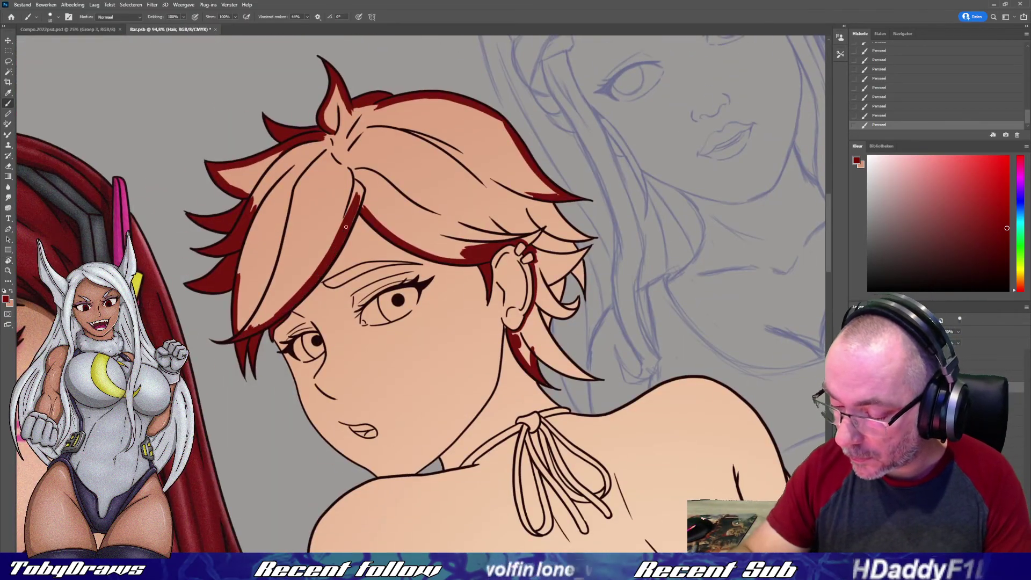
mouse_move(335, 230)
left_mouse_down()
mouse_move(301, 177)
mouse_move(288, 214)
mouse_move(342, 91)
left_mouse_up()
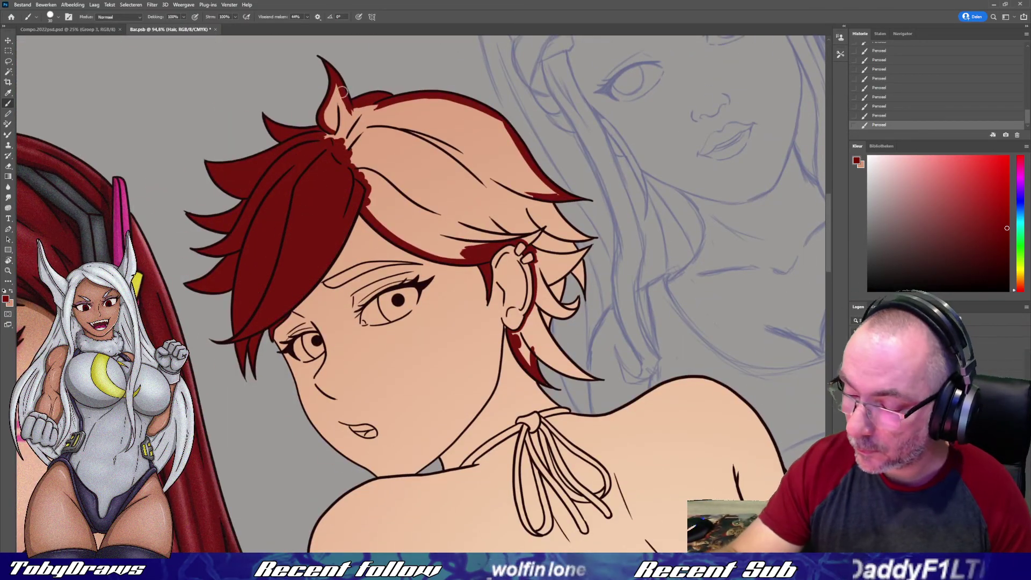
- Fill the hair behind the ear dark red
mouse_move(377, 178)
left_mouse_down()
mouse_move(462, 215)
mouse_move(507, 340)
mouse_move(537, 241)
left_mouse_up()
left_click_drag(537, 242, 404, 430)
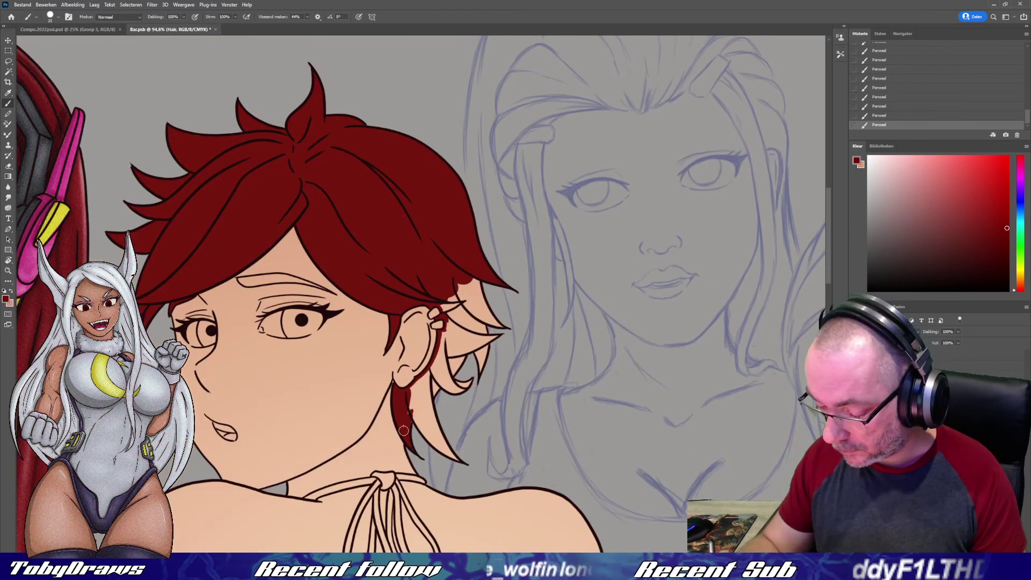
left_click_drag(433, 369, 451, 301)
left_click_drag(411, 403, 358, 332)
left_click_drag(400, 384, 358, 332)
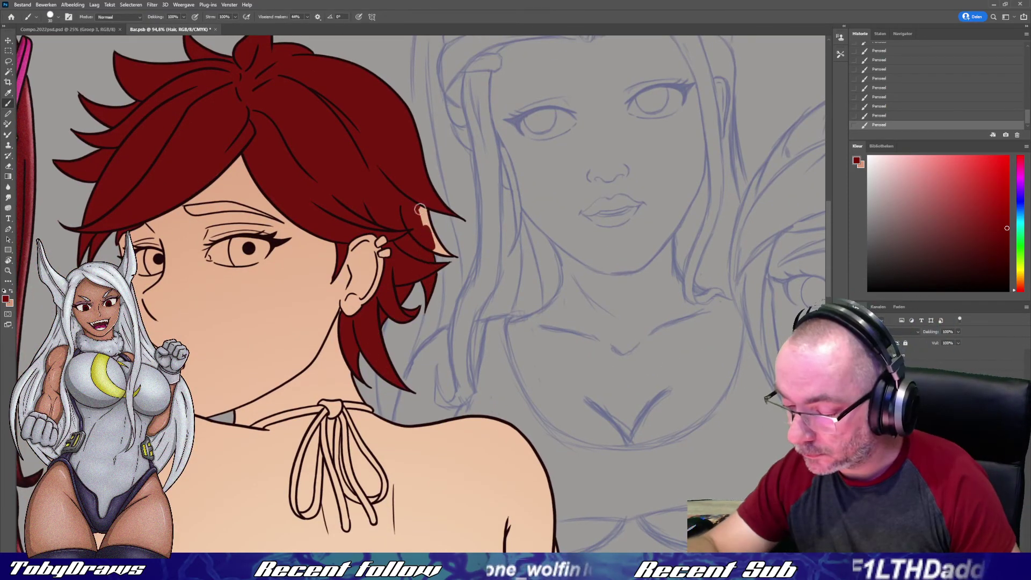
left_click_drag(435, 240, 242, 299)
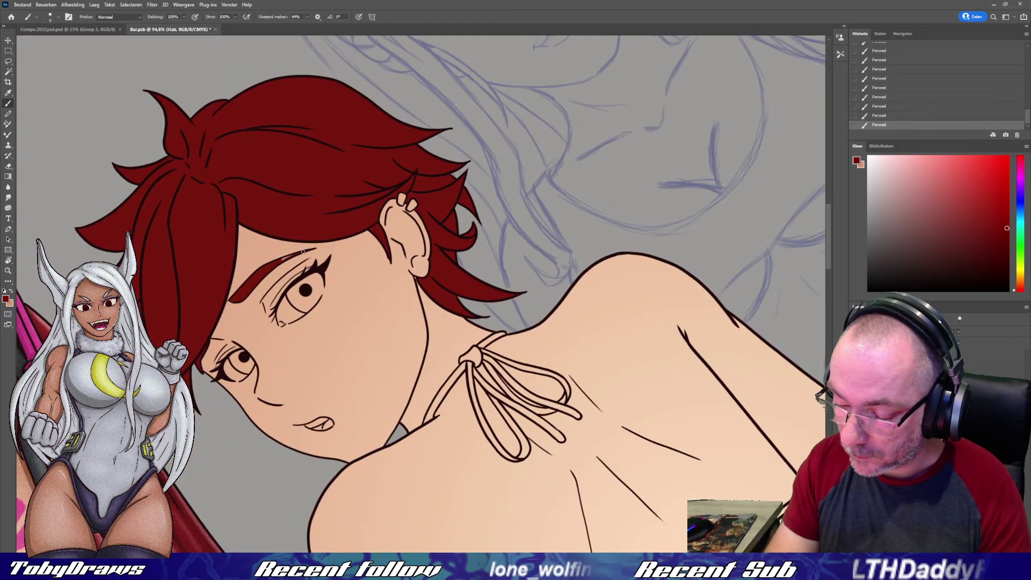
- Fill the bikini area with yellow and clear the selection
double_click(10, 262)
key("w")
scroll(476, 391, "down", 5)
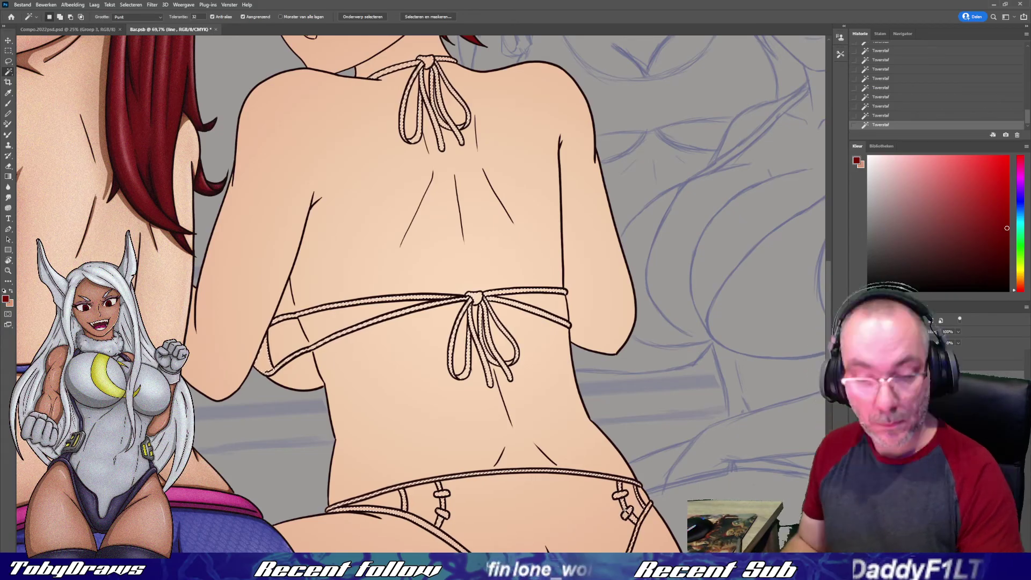
scroll(593, 379, "down", 3)
left_click(547, 466)
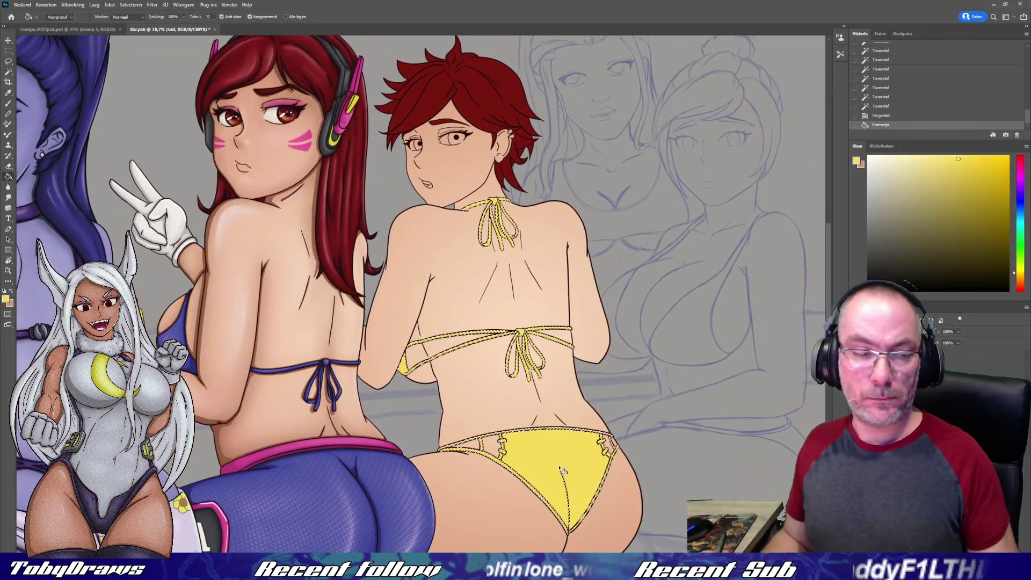
key("ctrl+d")
key("m")
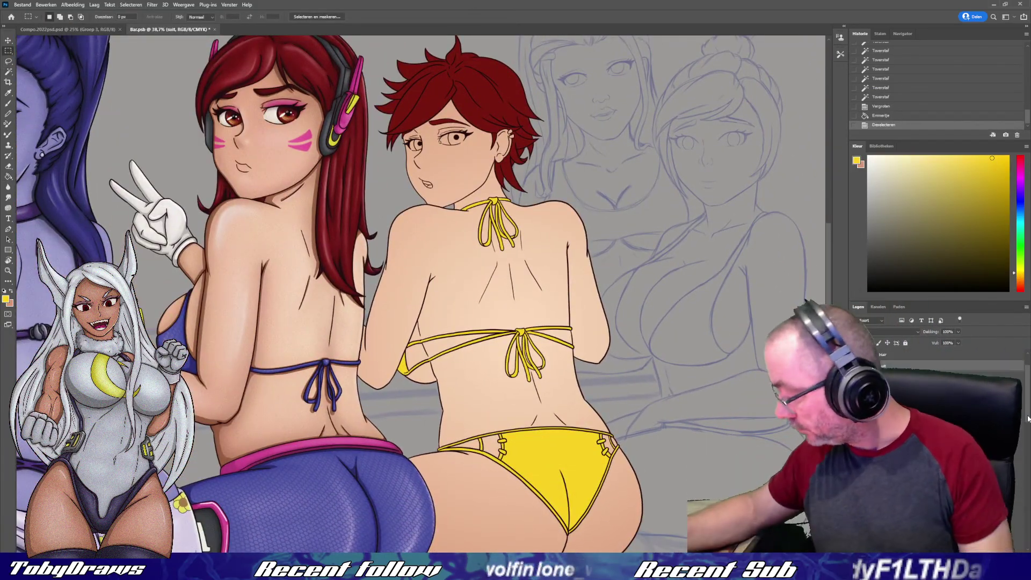
- Duplicate the halftone dot layer, clip it to the bikini and change its blend mode
key("ctrl+j")
key("ctrl+t")
key("Return")
key("ctrl+alt+g")
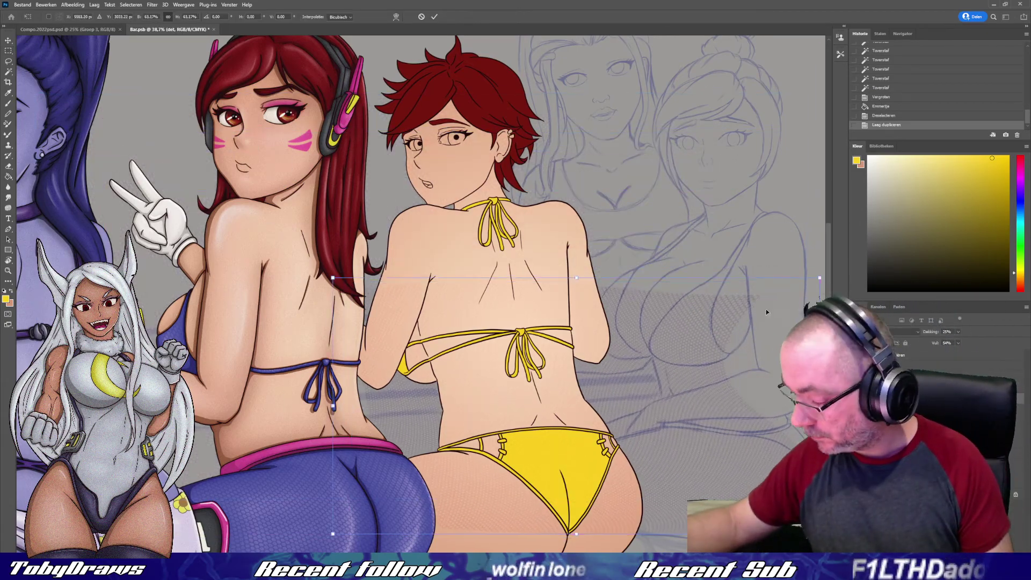
left_click(908, 331)
left_click(913, 102)
- Add and adjust further halftone texture copies, then merge the bikini texture layers
key("ctrl+j")
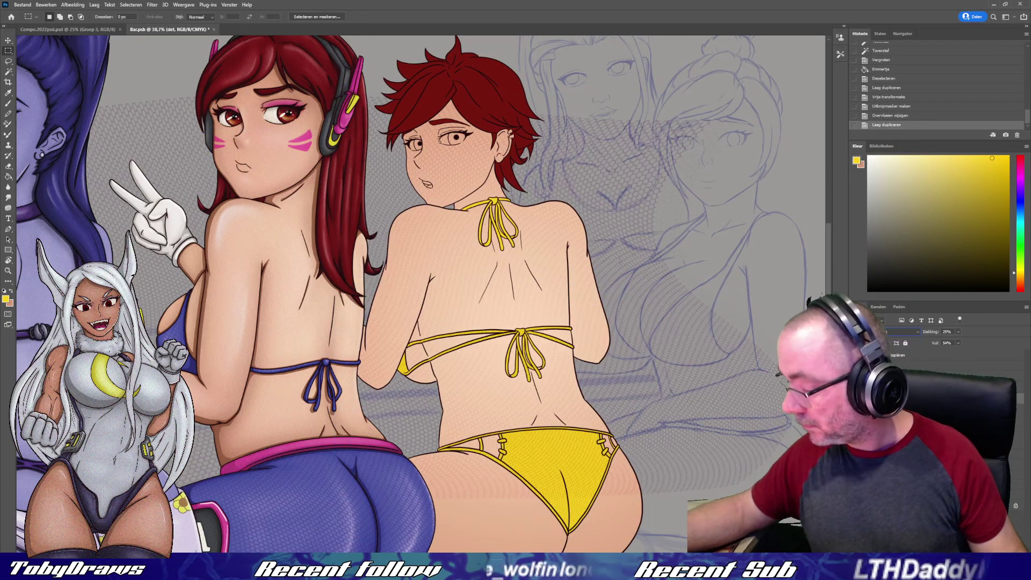
key("ctrl+bracketleft")
key("ctrl+t")
key("Return")
key("Delete")
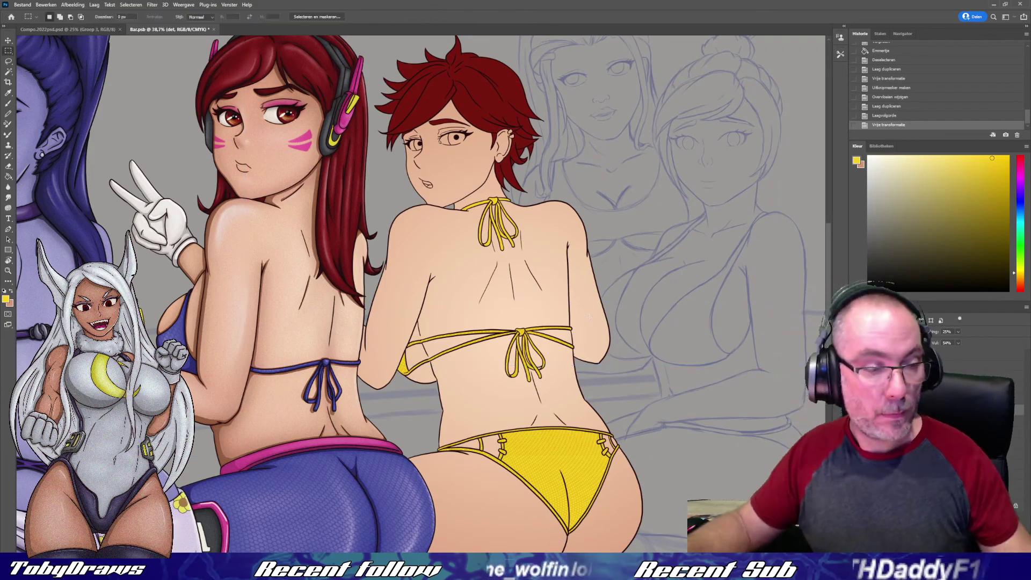
key("ctrl+j")
key("ctrl+t")
key("Return")
key("ctrl+bracketleft")
key("ctrl+e")
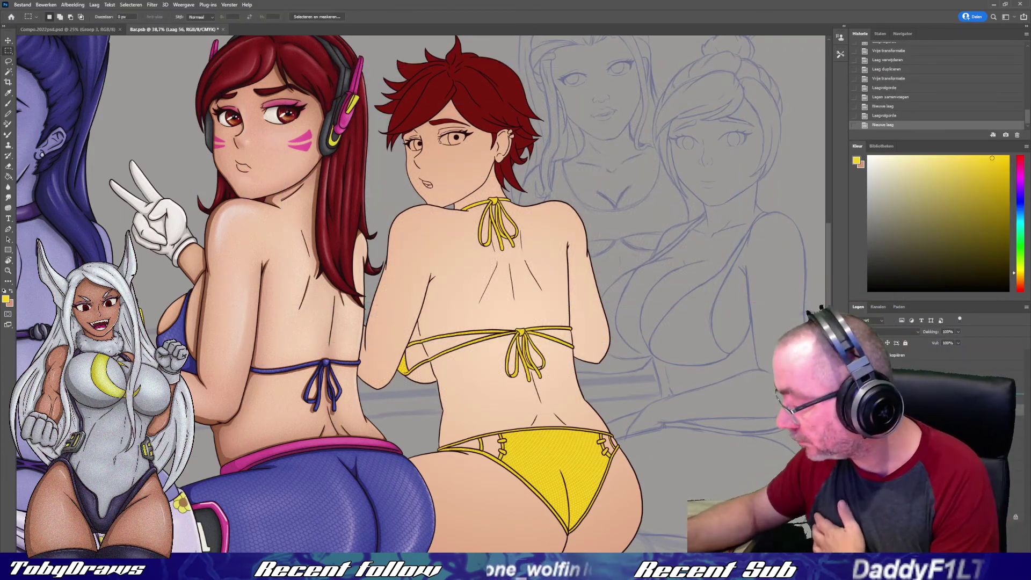
- Paint grey shading onto the bikini bottom on a new layer
left_click(876, 246)
key("b")
mouse_move(484, 447)
left_mouse_down()
mouse_move(499, 458)
mouse_move(496, 437)
left_mouse_up()
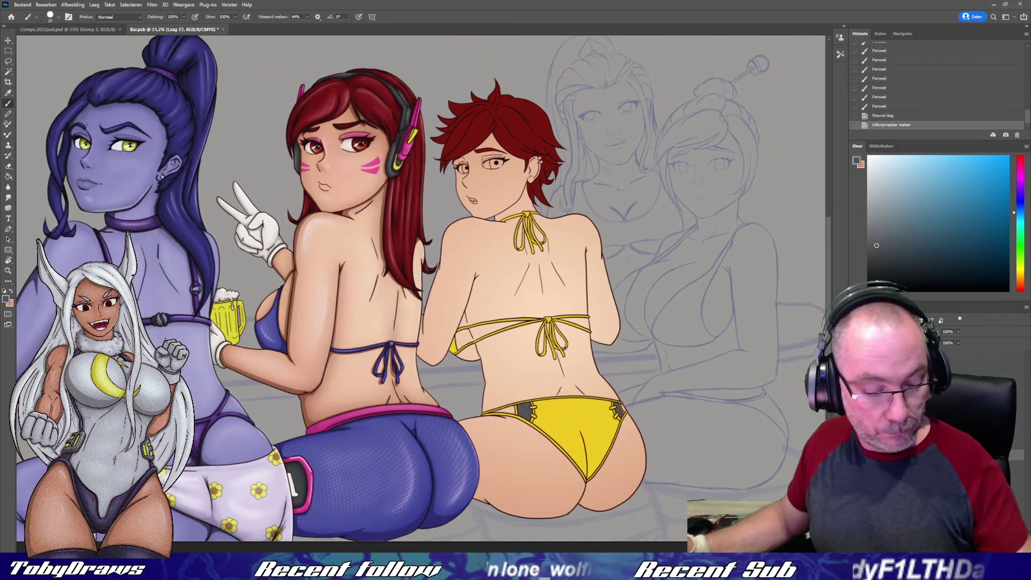
- Paint the red-haired girl's eye whites white and her earring yellow
scroll(488, 79, "up", 3)
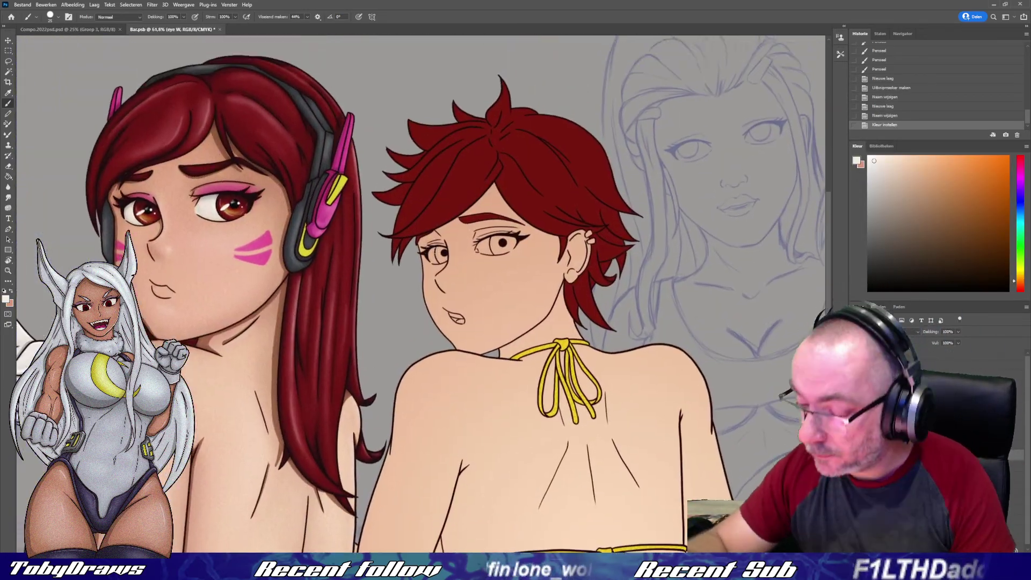
left_click_drag(437, 253, 499, 245)
left_click(561, 344, "alt")
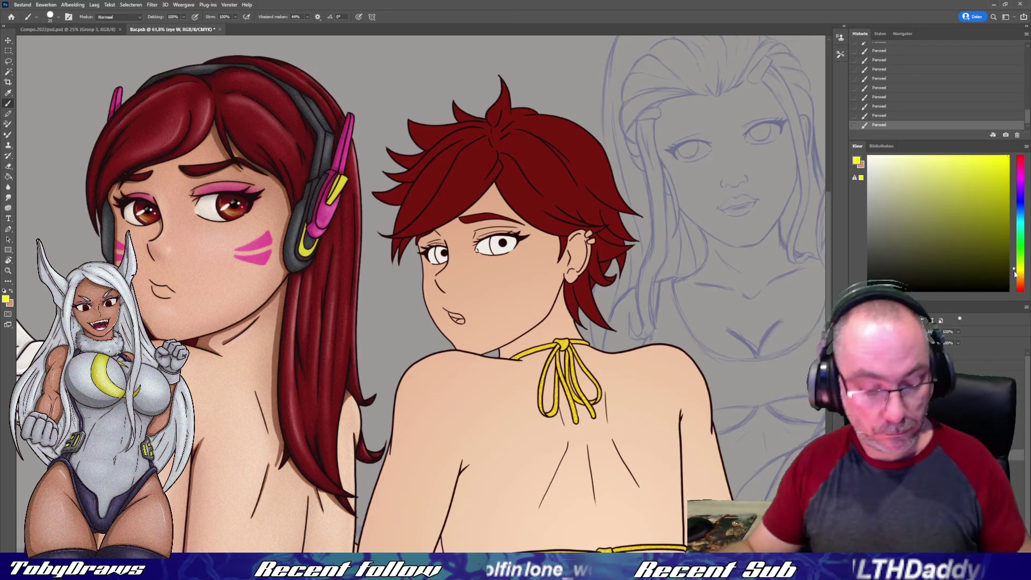
left_click_drag(588, 234, 592, 241)
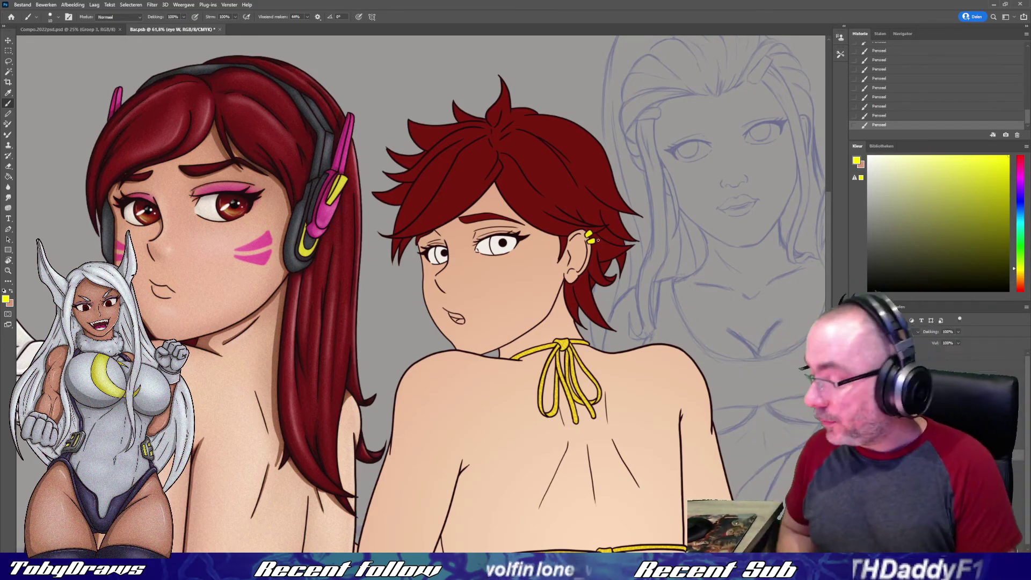
- Paint both irises dark red
scroll(598, 240, "down", 3)
scroll(687, 365, "down", 2)
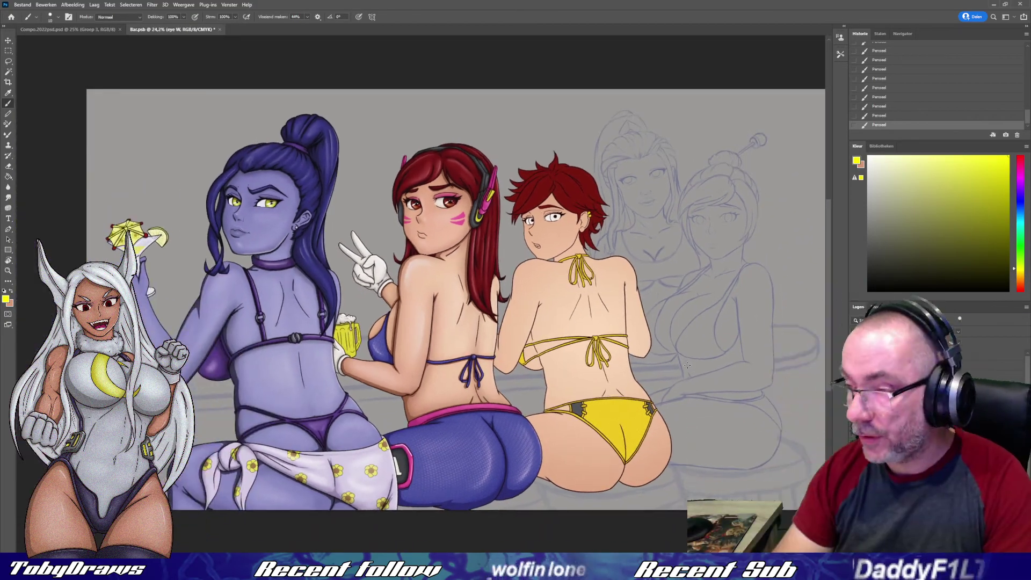
scroll(687, 365, "up", 2)
scroll(687, 365, "up", 2)
left_click(1021, 289)
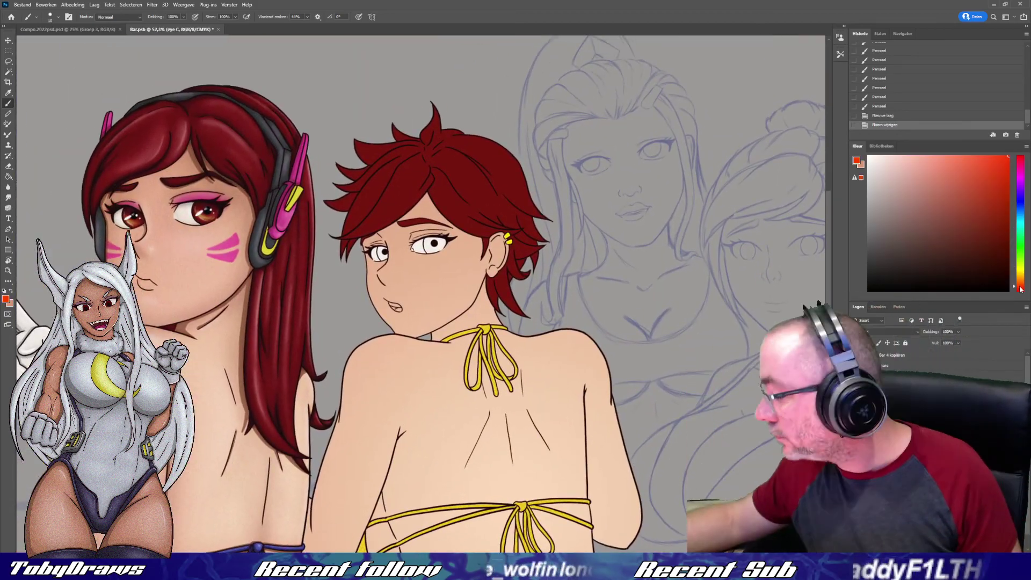
left_click(988, 221)
scroll(438, 248, "up", 1)
scroll(437, 248, "up", 1)
left_click_drag(429, 243, 438, 249)
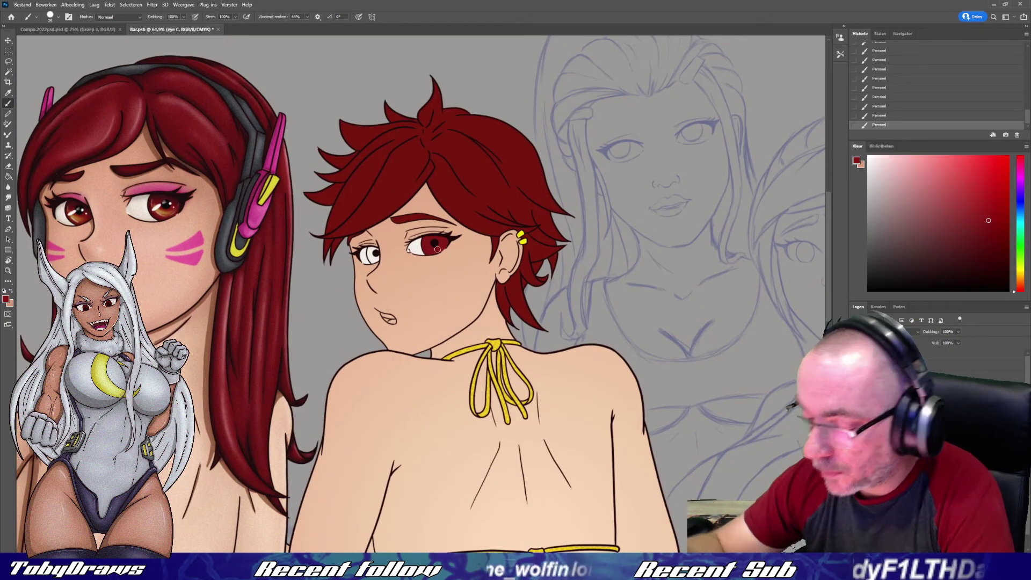
left_click_drag(372, 257, 375, 252)
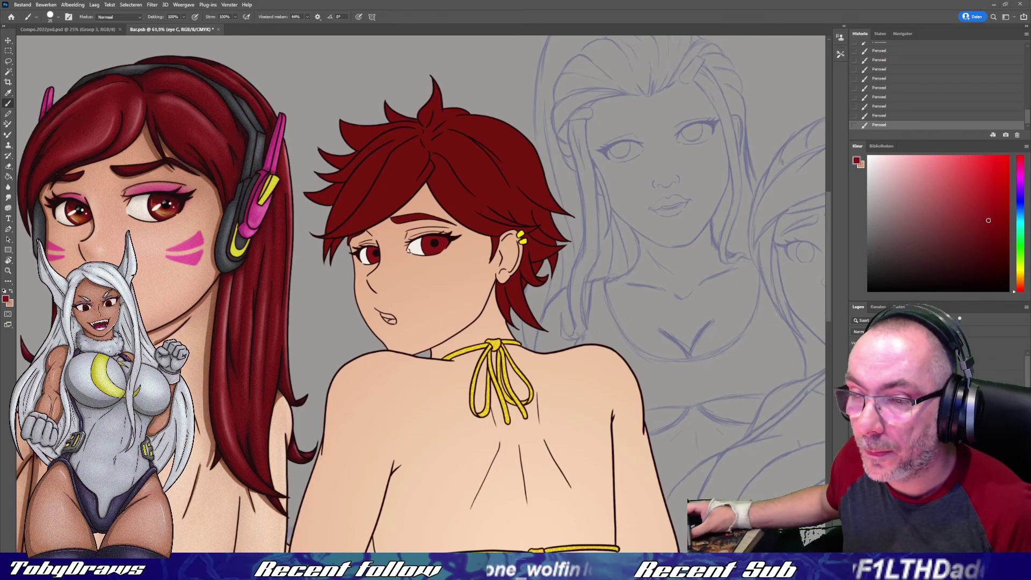
- Add a clipped layer for eye shading with a soft brush at very low opacity
left_click(50, 17)
double_click(65, 81)
key("0")
key("5")
key("shift+1")
key("shift+1")
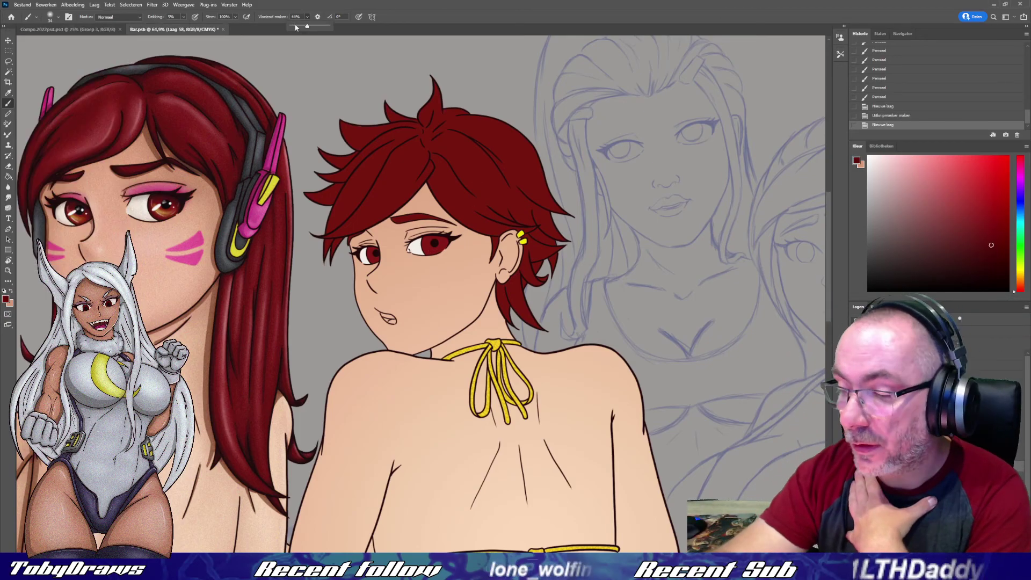
key("ctrl+alt+g")
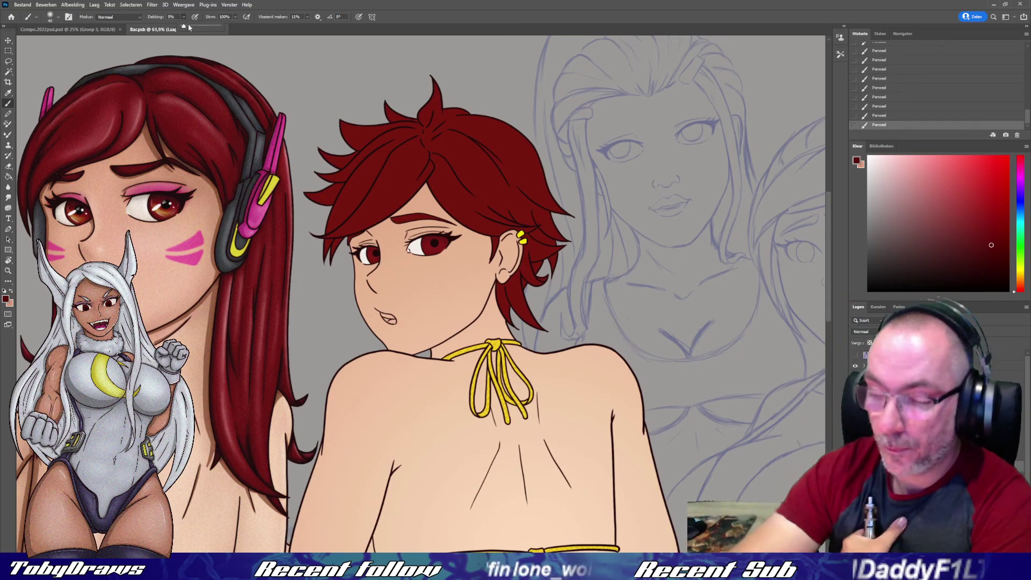
key("1")
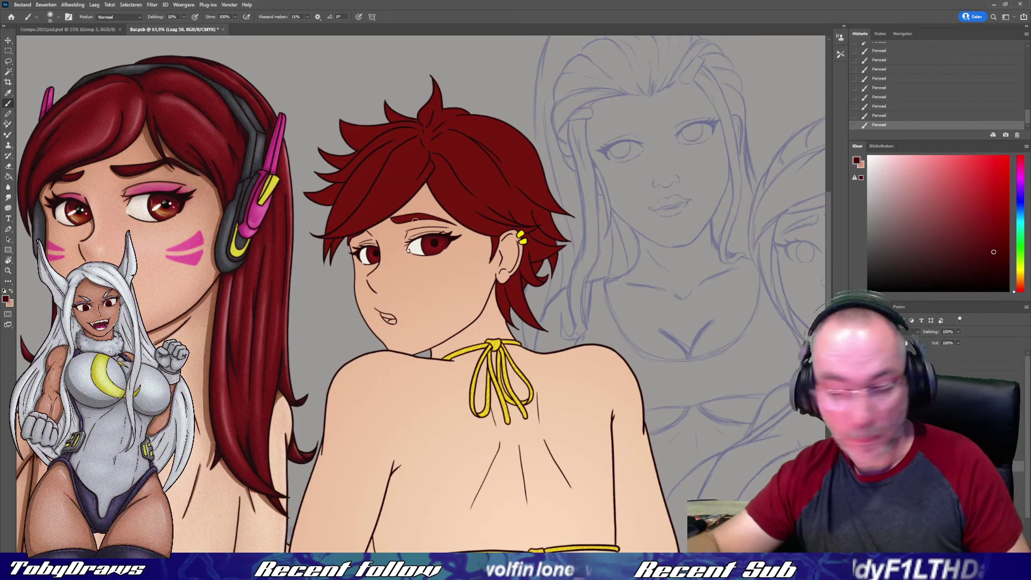
- Create a new layer named 'reflection' and glance at the thumbnail composition document
key("ctrl+shift+alt+n")
left_click(499, 376, "alt")
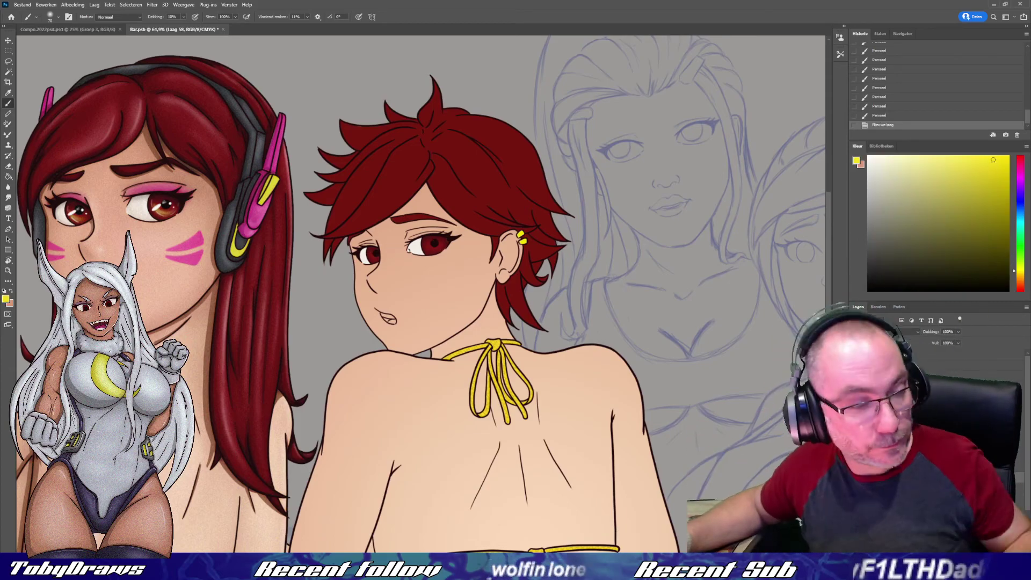
scroll(549, 244, "down", 1)
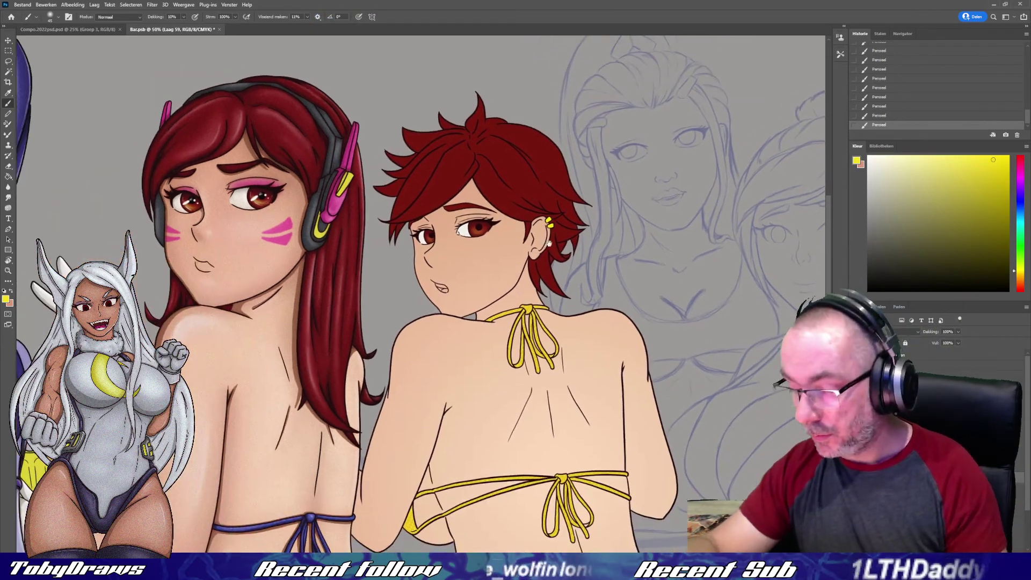
type("reflection")
key("Return")
scroll(633, 257, "down", 3)
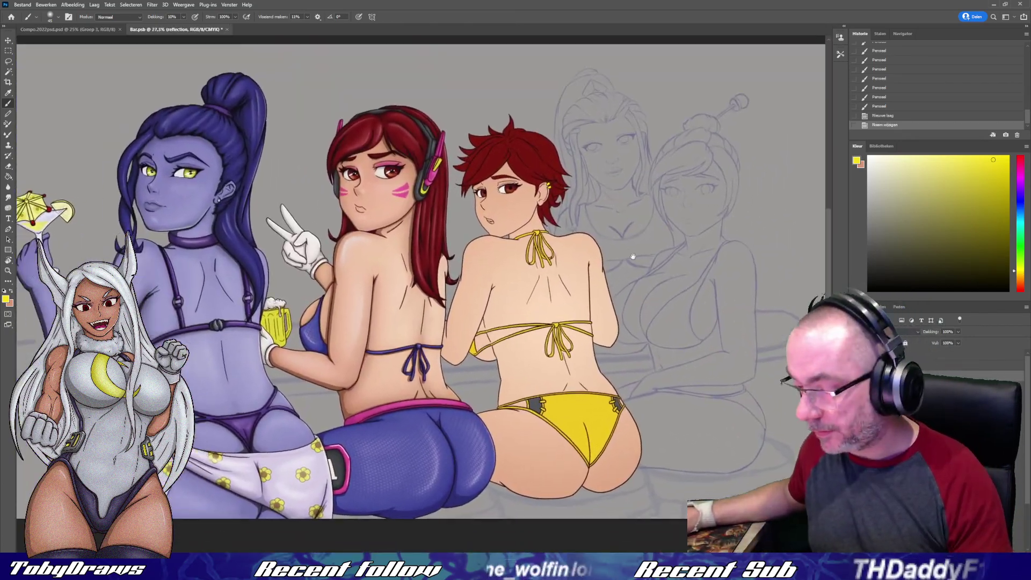
key("ctrl+Tab")
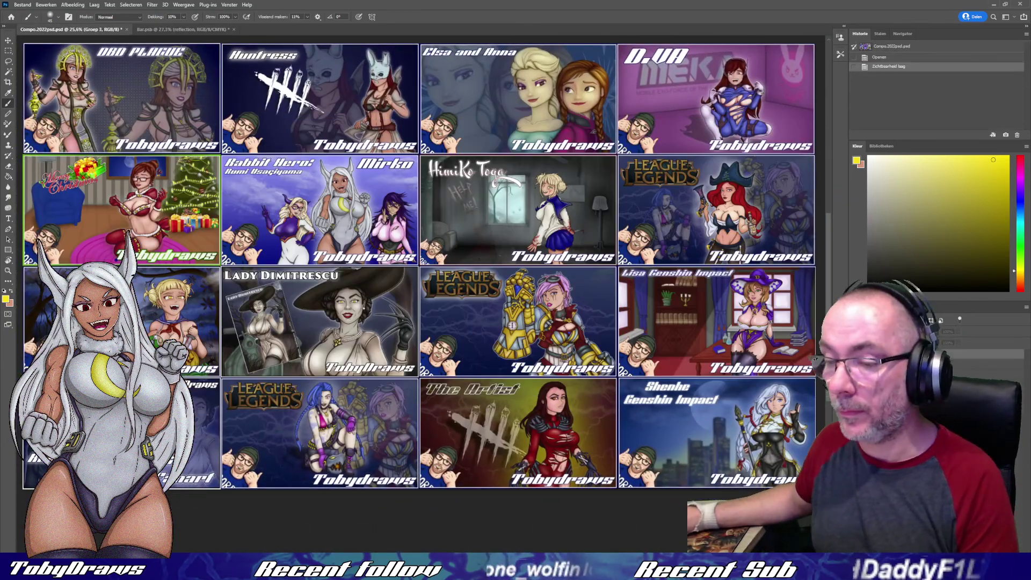
key("ctrl+Tab")
- Add a small highlight and soft 5% shading dabs in the right eye
scroll(523, 398, "up", 2)
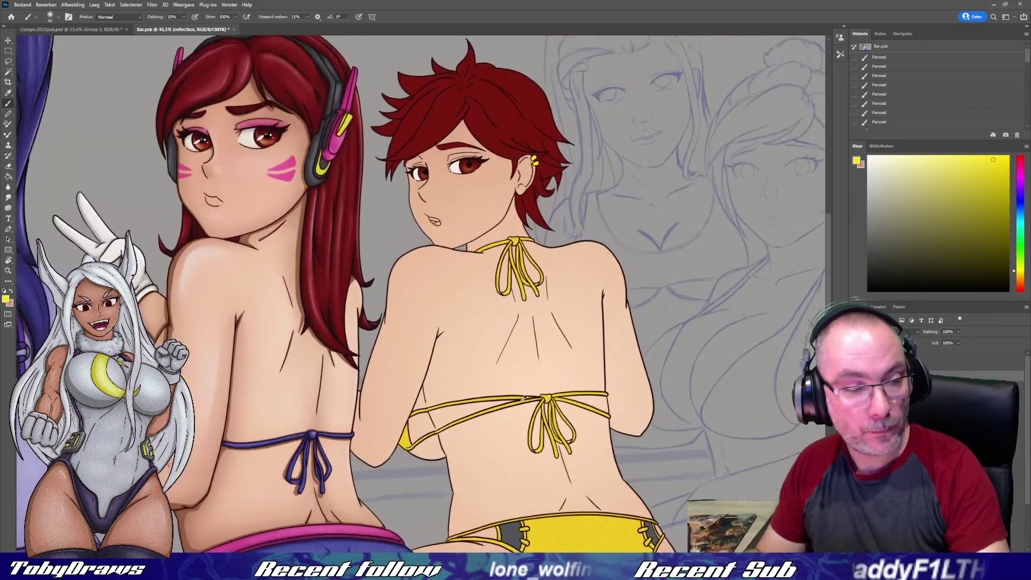
scroll(524, 398, "up", 2)
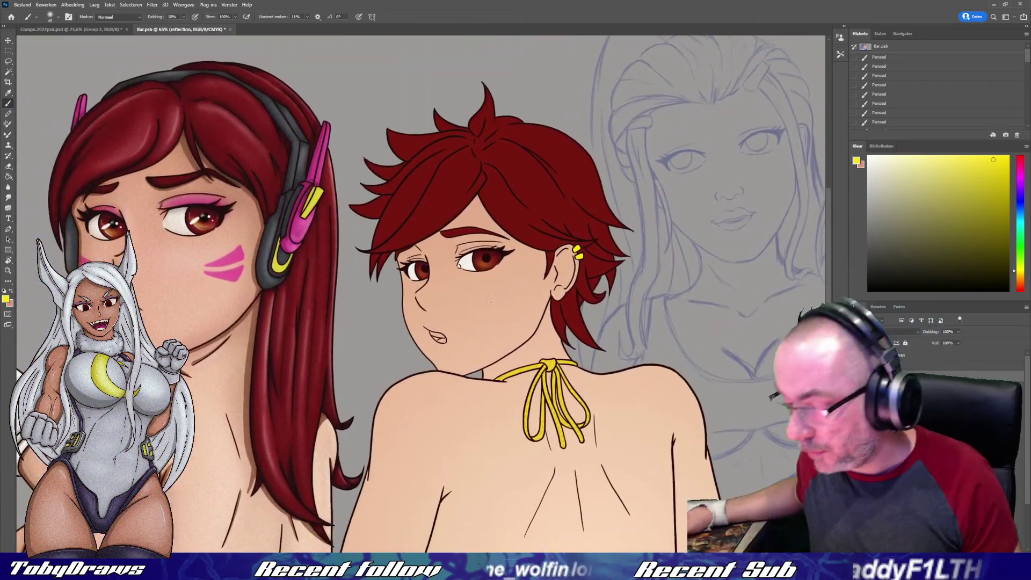
left_click(488, 257)
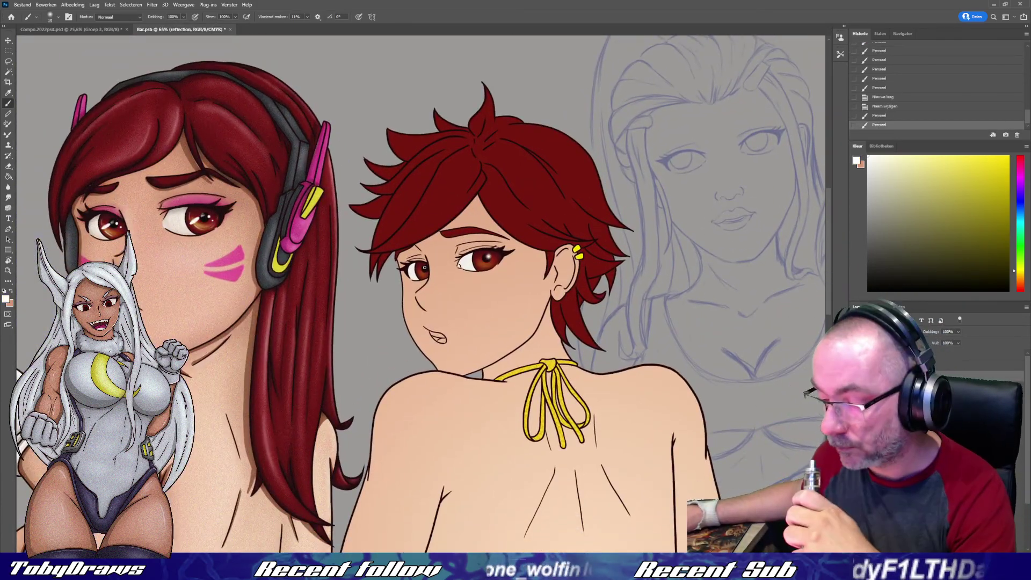
key("0")
key("5")
left_click(482, 266)
left_click(482, 267)
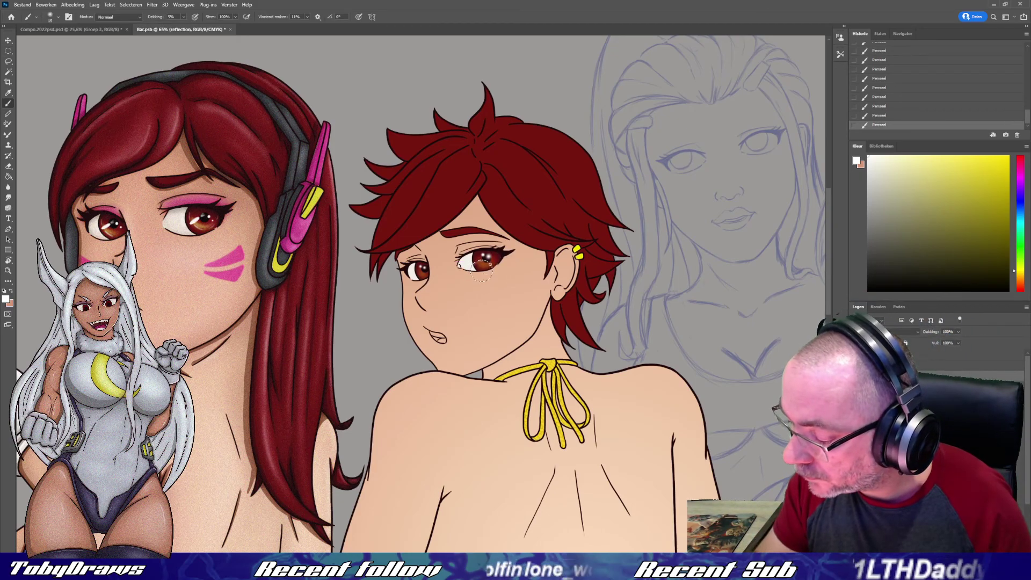
- Select an elliptical area around the left eye and dab soft highlights inside it
key("m")
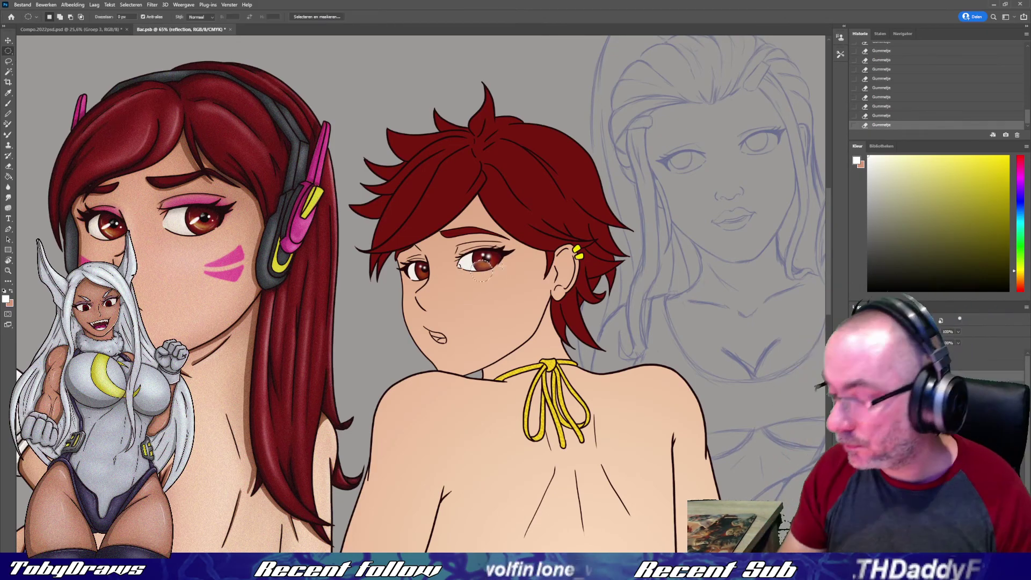
left_click_drag(410, 266, 453, 285)
key("b")
left_click(419, 274)
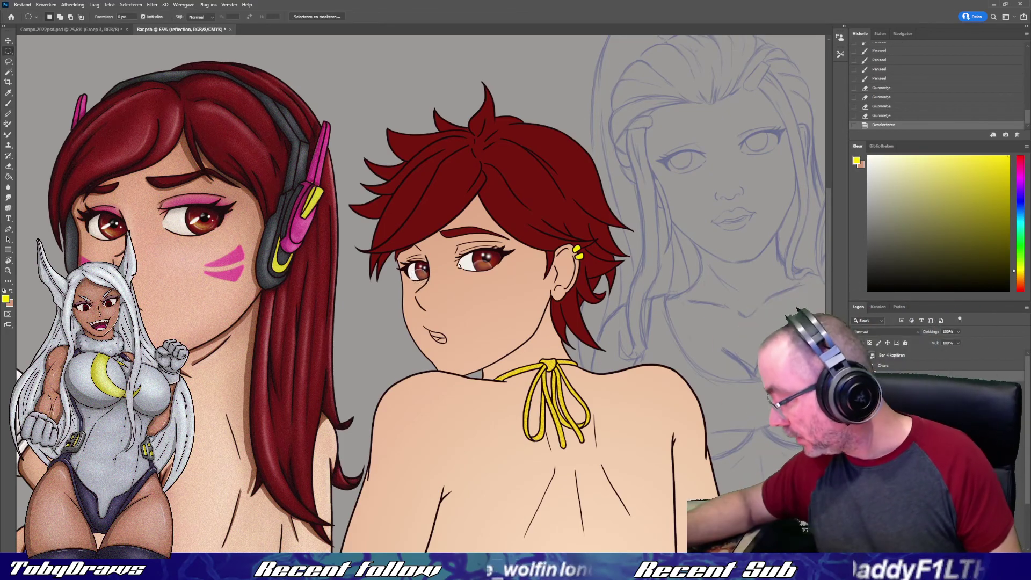
- Add a new clipped layer with a slightly darker colour and a different brush
left_click(913, 376)
key("ctrl+shift+alt+n")
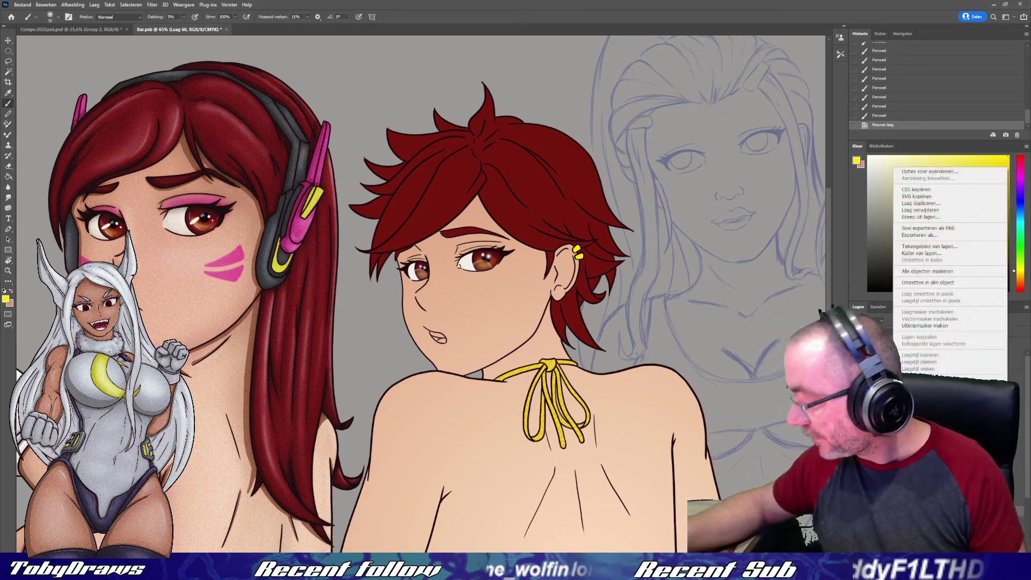
key("ctrl+alt+g")
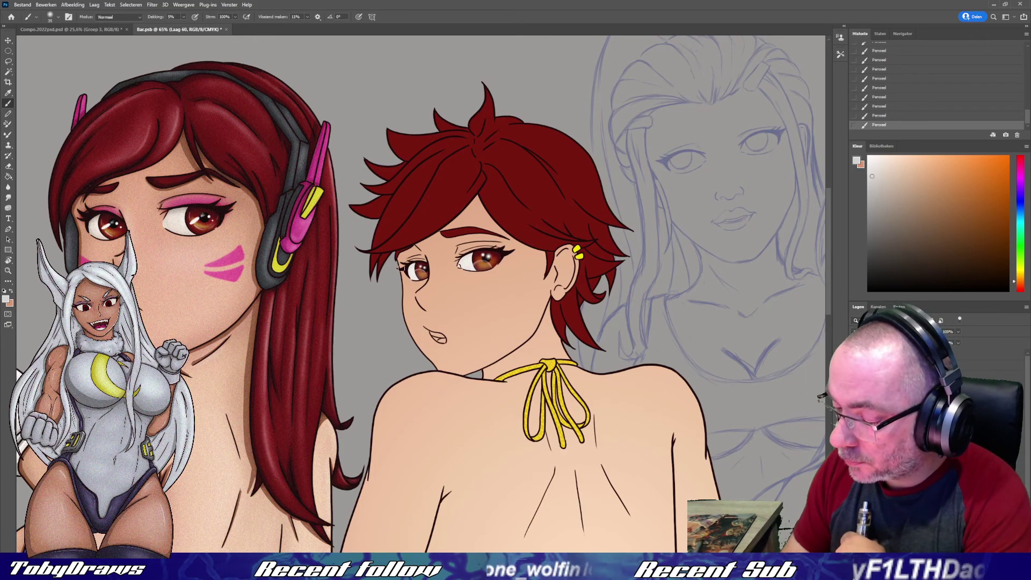
left_click(416, 264, "alt")
scroll(421, 295, "down", 2)
left_click(54, 17)
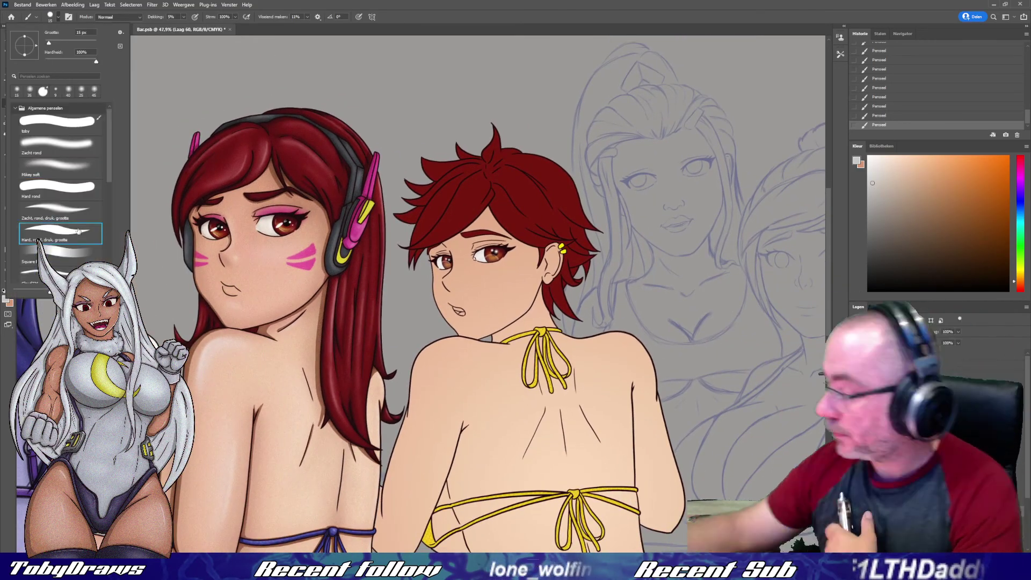
key("Return")
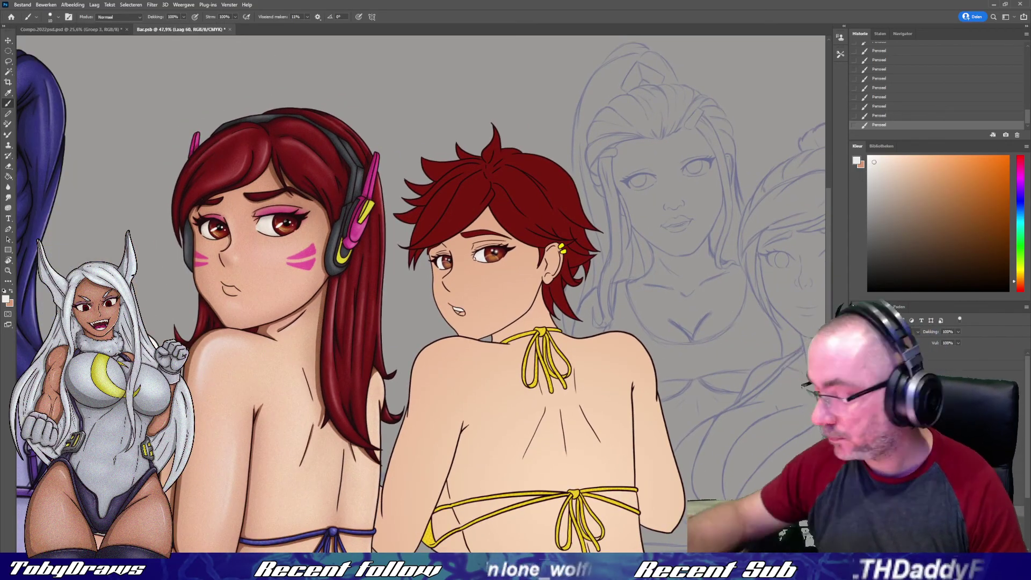
- Set up a smaller brush at about 5% opacity, switching from yellow to white
left_click(543, 354, "alt")
left_click(184, 17)
left_click_drag(201, 25, 159, 29)
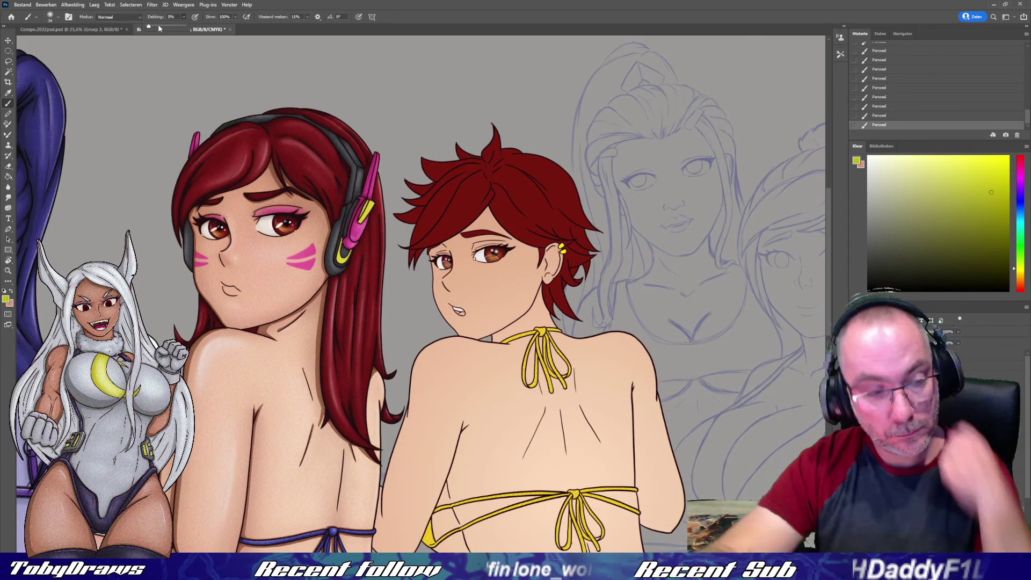
key("bracketleft")
key("bracketleft")
key("bracketleft")
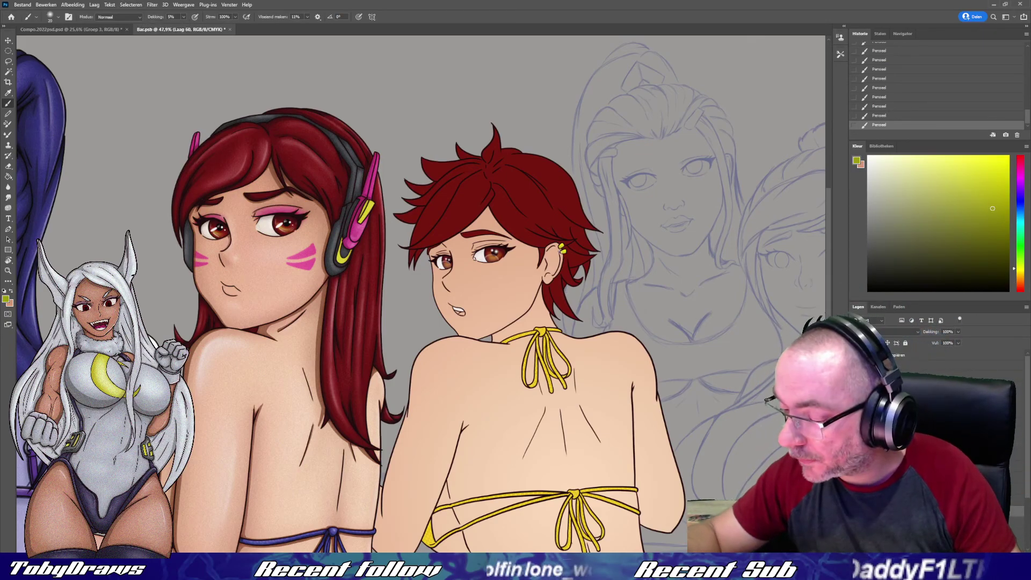
key("bracketleft")
left_click(869, 157)
key("1")
key("4")
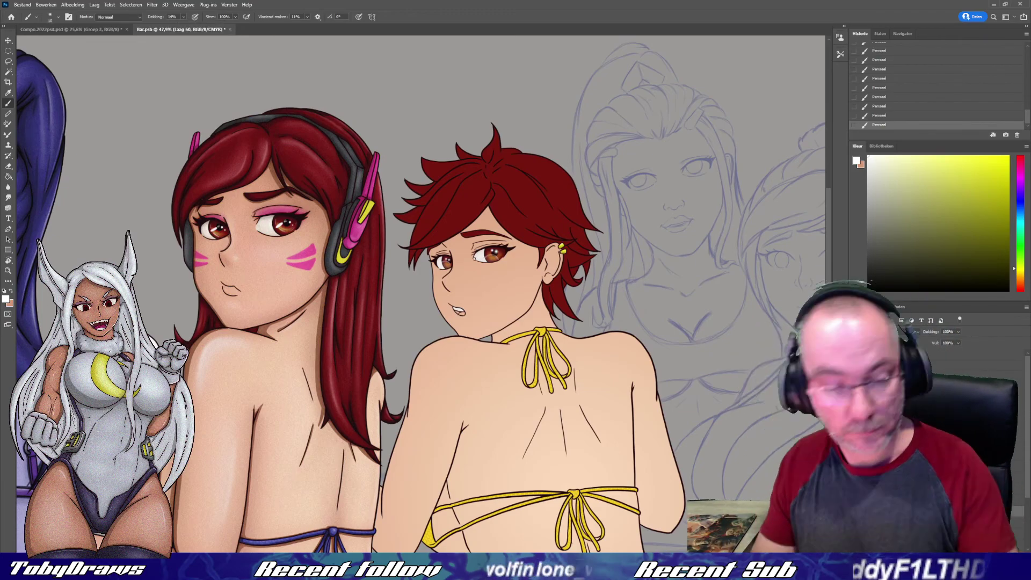
- Raise brush opacity to 37% and add another layer clipped to the one below
scroll(558, 276, "up", 3)
scroll(558, 276, "down", 4)
key("3")
key("7")
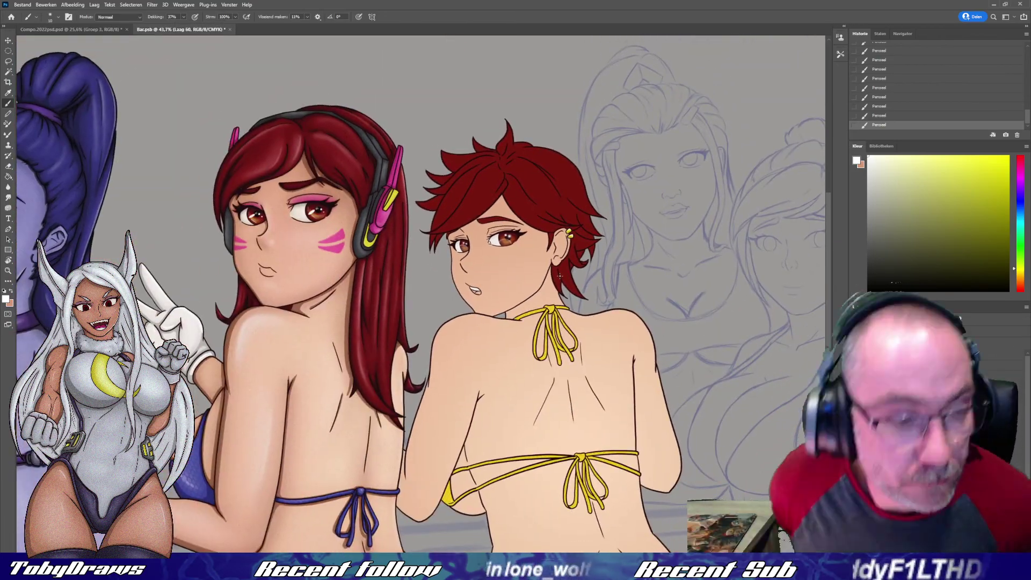
key("ctrl+shift+alt+n")
key("ctrl+alt+g")
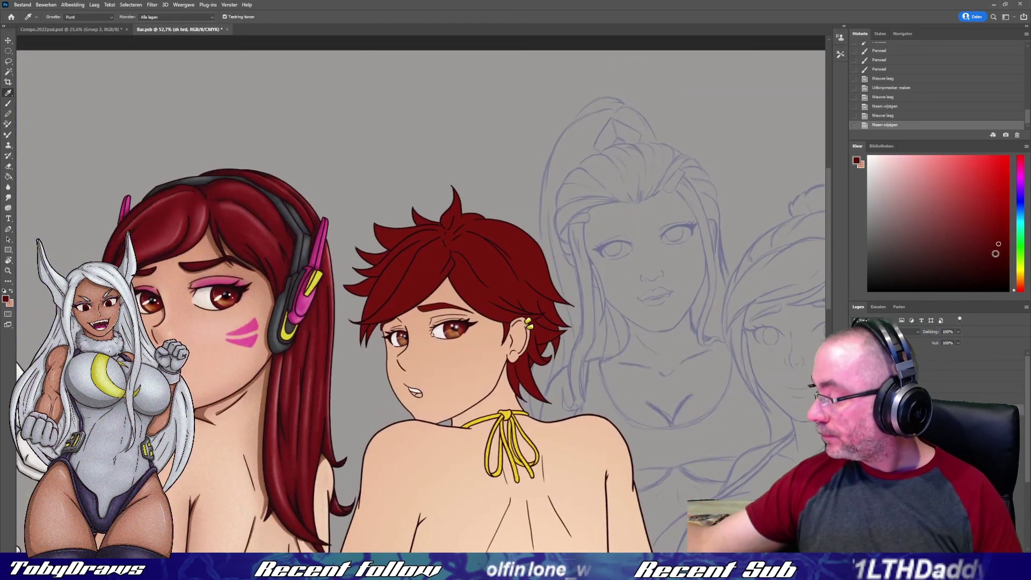
- Paint darker strands into the red hair, then move to the hair shading layer at full opacity
key("b")
left_click_drag(488, 226, 461, 209)
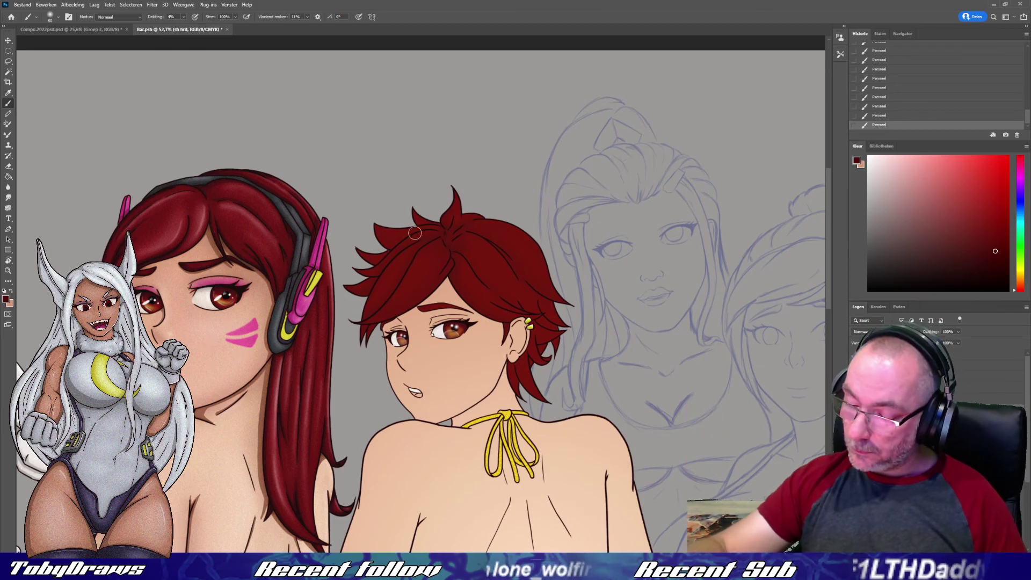
key("bracketright")
key("bracketright")
key("bracketright")
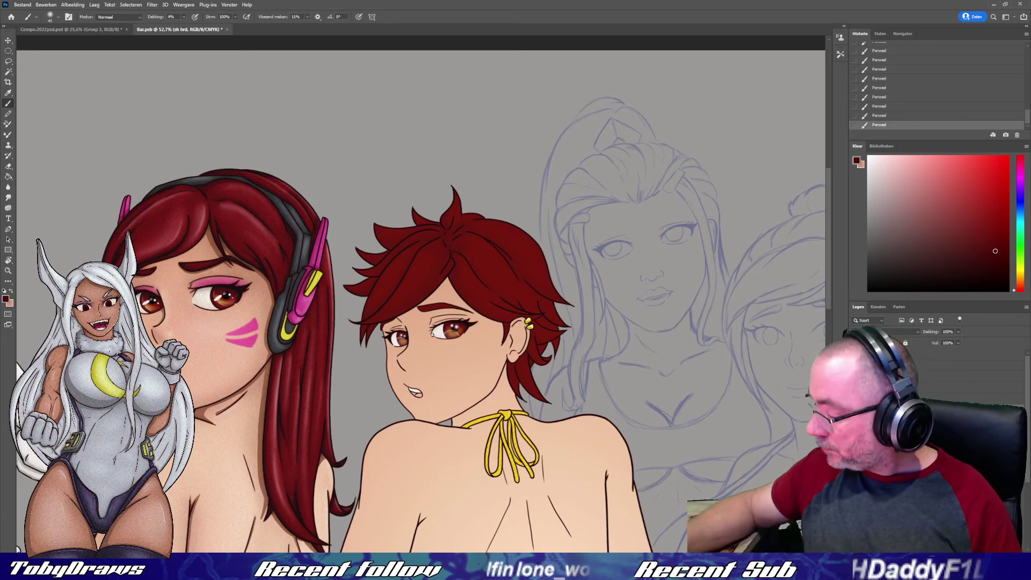
left_click(36, 16)
left_click(59, 70)
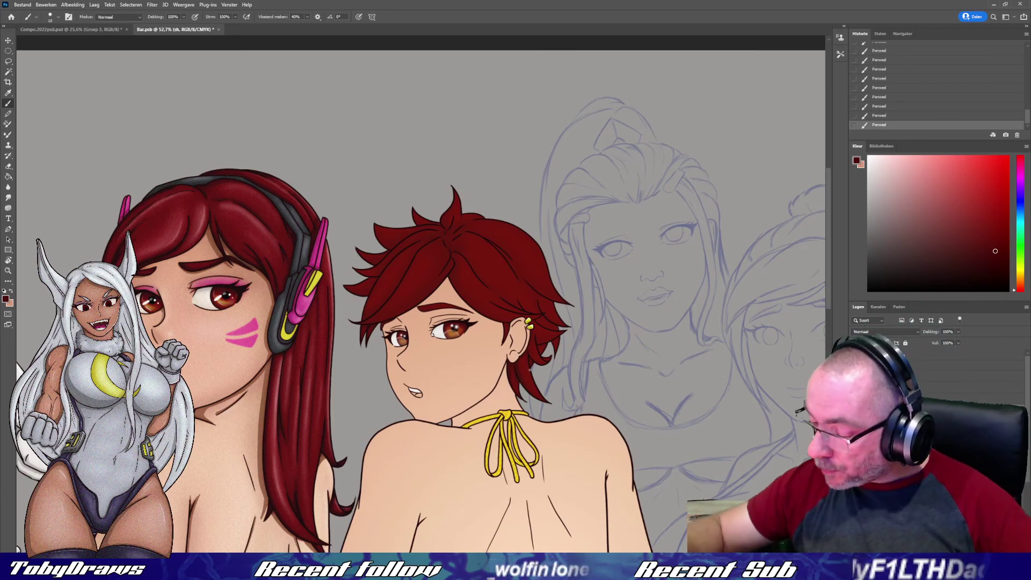
- Paint another dark hair strand on a rotated view, then rename the layer 'sh hrd'
left_click_drag(537, 342, 506, 319)
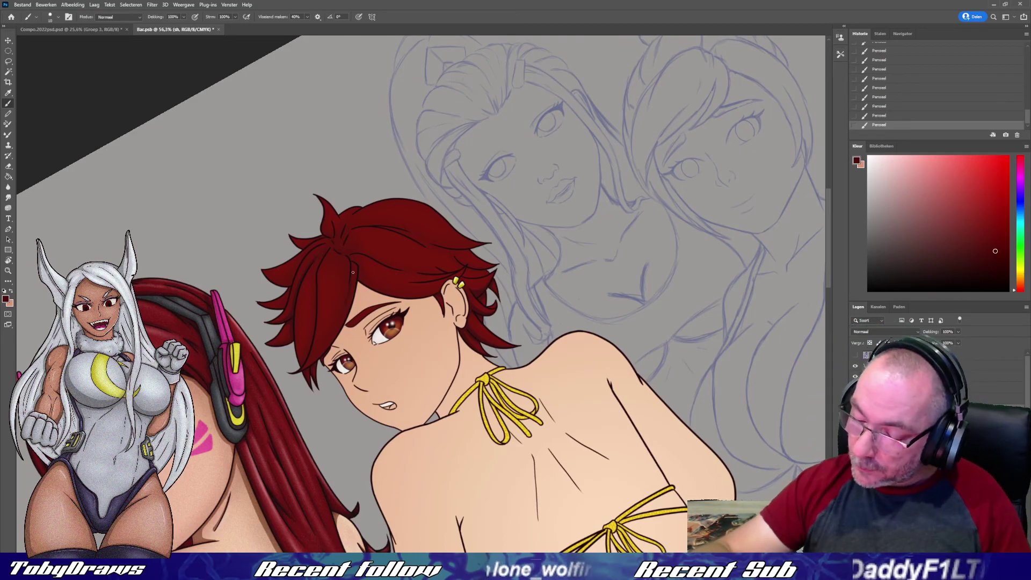
mouse_move(352, 280)
left_mouse_down()
mouse_move(343, 361)
mouse_move(434, 272)
left_mouse_up()
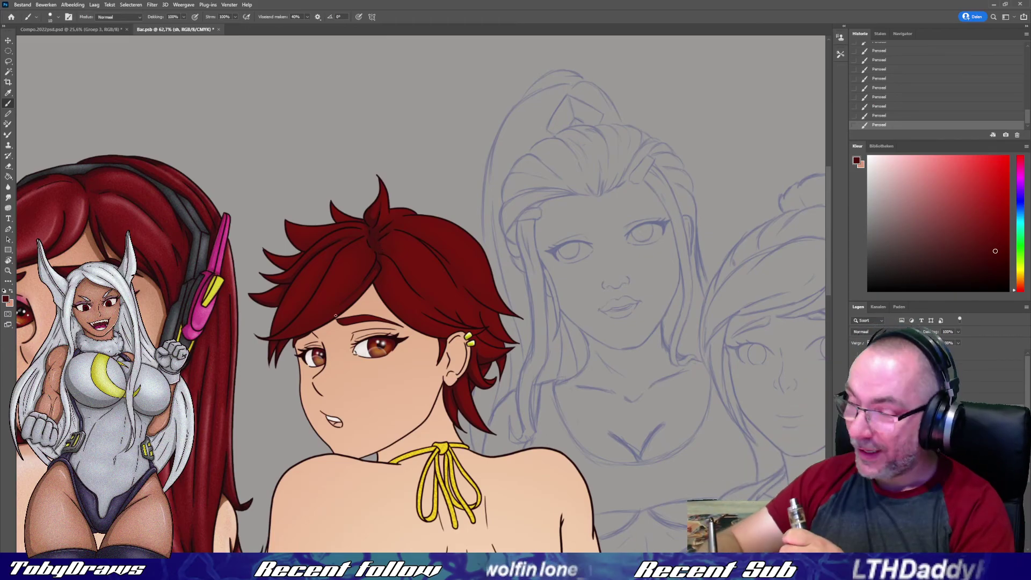
left_click_drag(336, 316, 408, 279)
left_click_drag(402, 355, 336, 277)
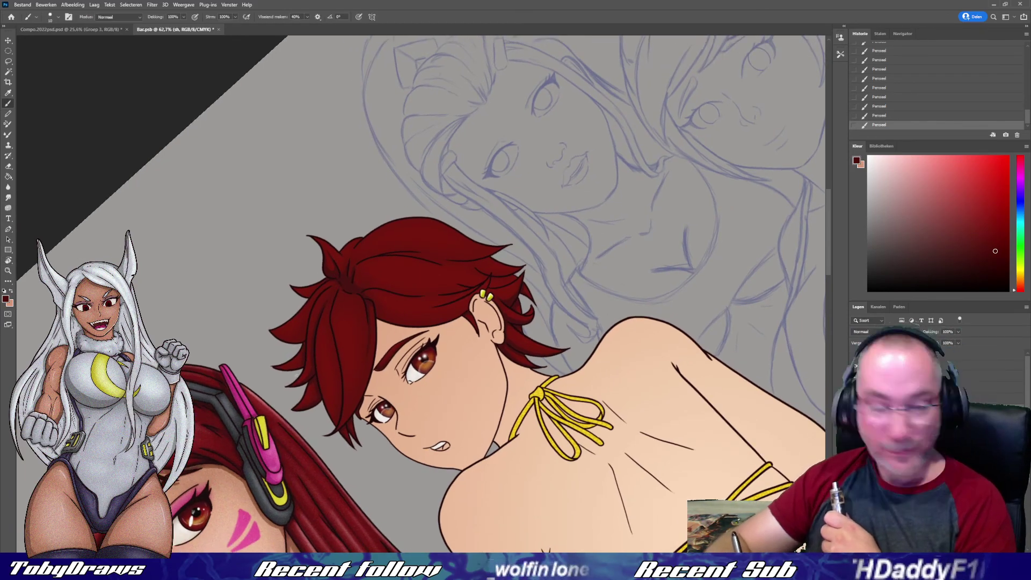
left_click_drag(305, 362, 374, 429)
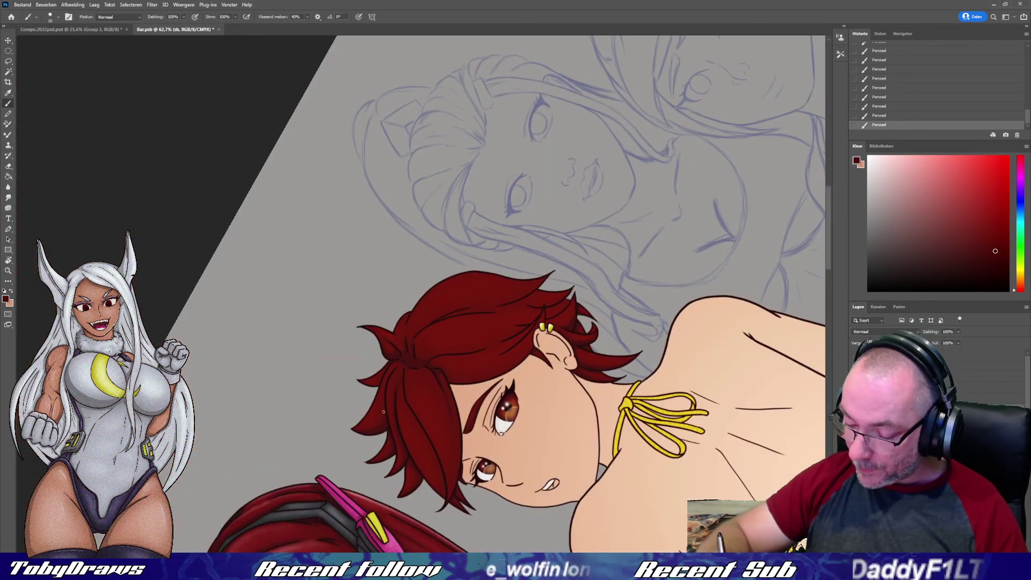
left_click_drag(465, 317, 349, 310)
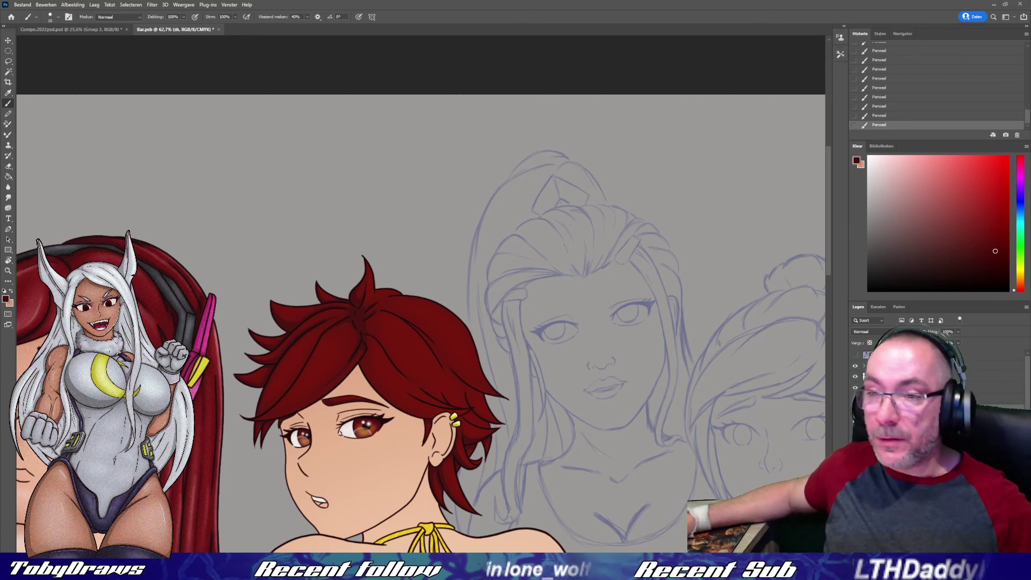
mouse_move(355, 300)
left_mouse_down()
mouse_move(366, 308)
mouse_move(310, 255)
left_mouse_up()
left_click_drag(319, 301, 410, 359)
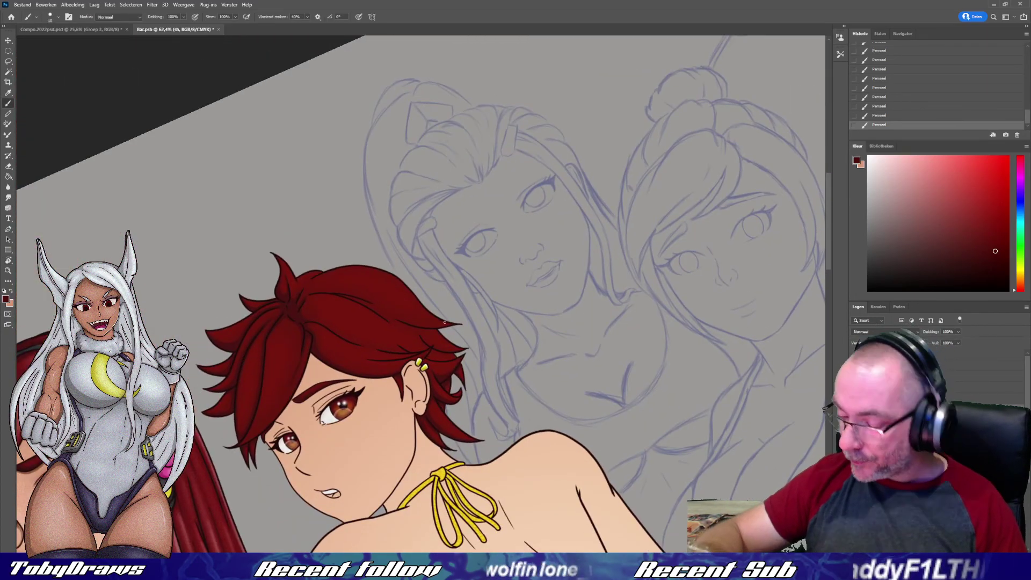
mouse_move(414, 288)
left_mouse_down()
mouse_move(305, 271)
mouse_move(262, 363)
mouse_move(269, 261)
mouse_move(297, 173)
left_mouse_up()
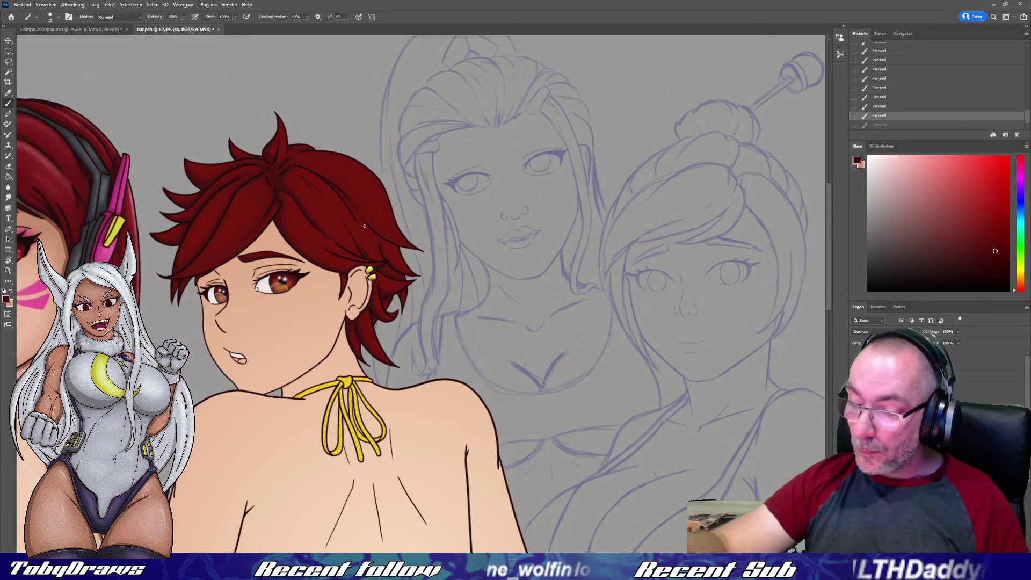
key("Return")
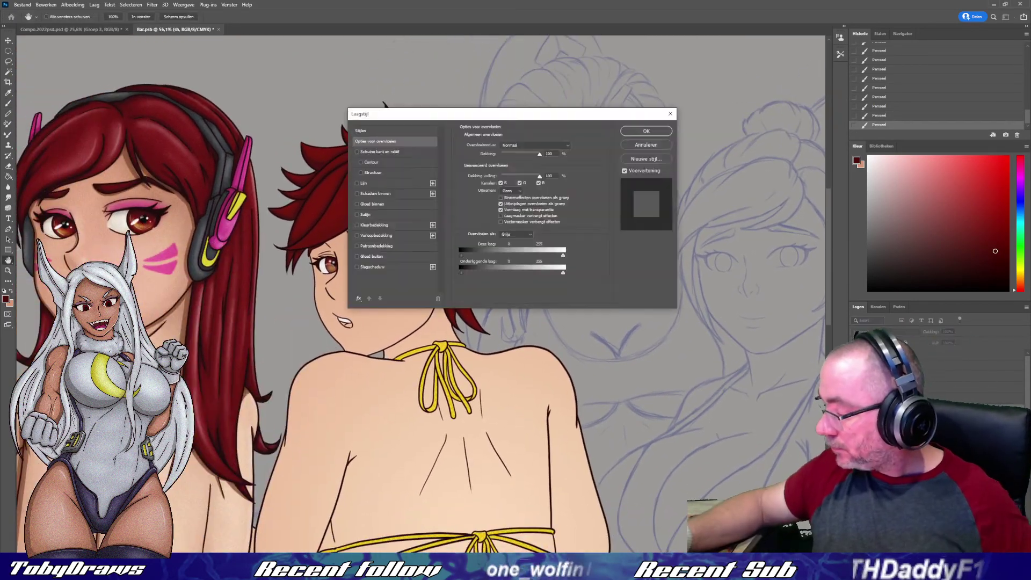
- On a new layer, add faint strokes and darken a small patch of the hair
key("ctrl+shift+alt+n")
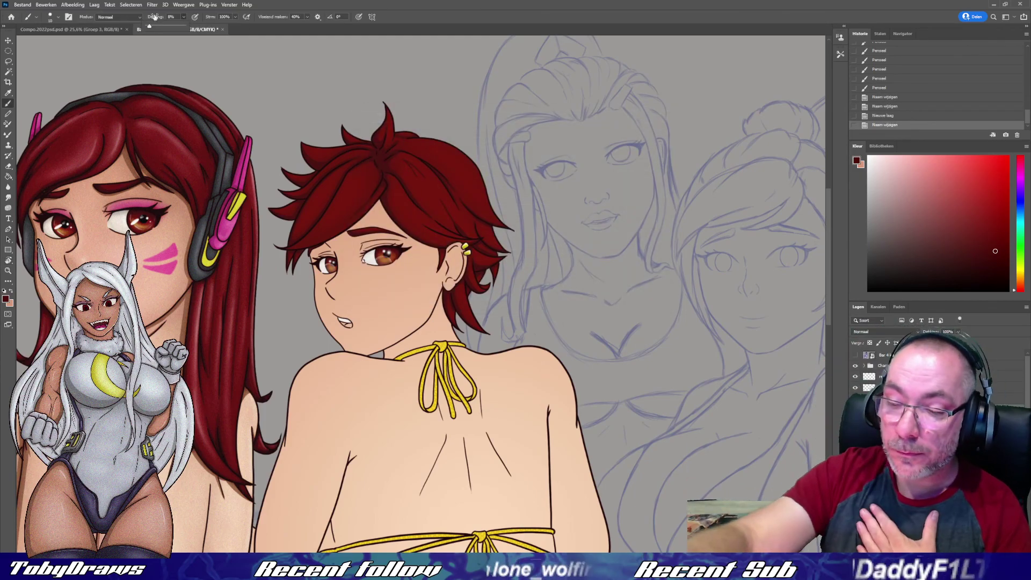
key("b")
left_click_drag(376, 137, 385, 164)
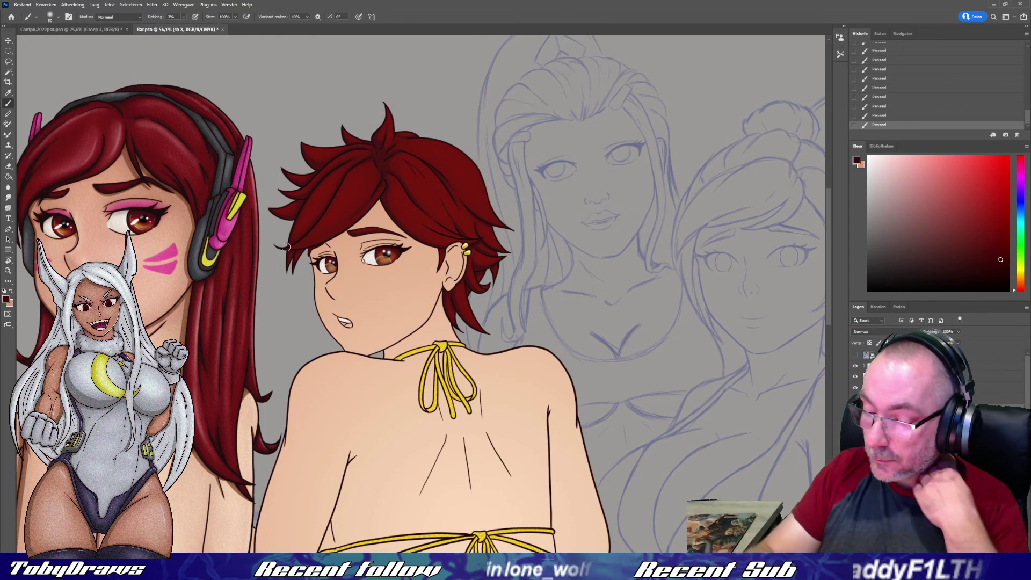
left_click_drag(347, 226, 404, 182)
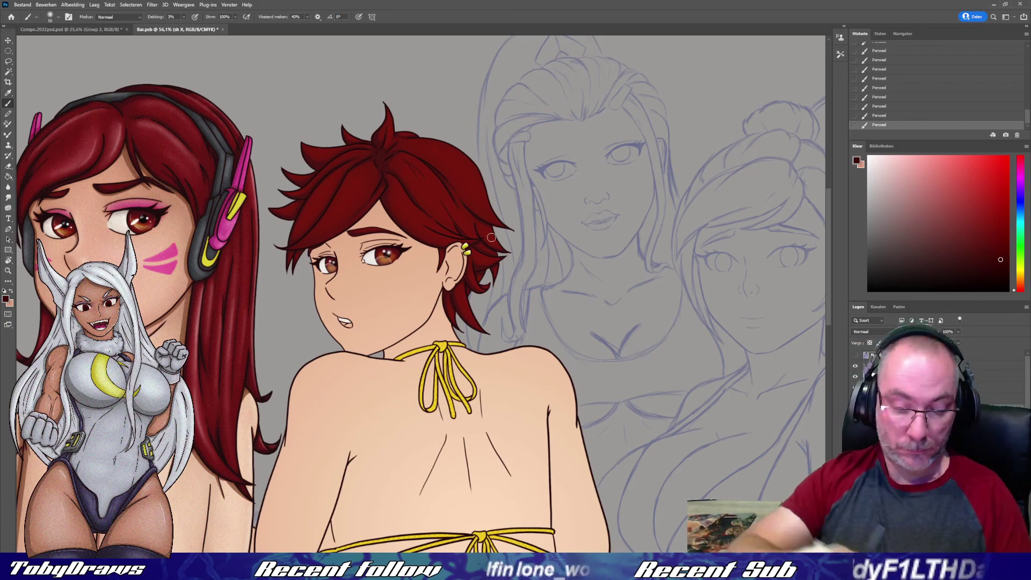
- Add a faint warm orange-yellow glow to the hair
left_click(1021, 278)
left_click(977, 160)
left_click(1020, 270)
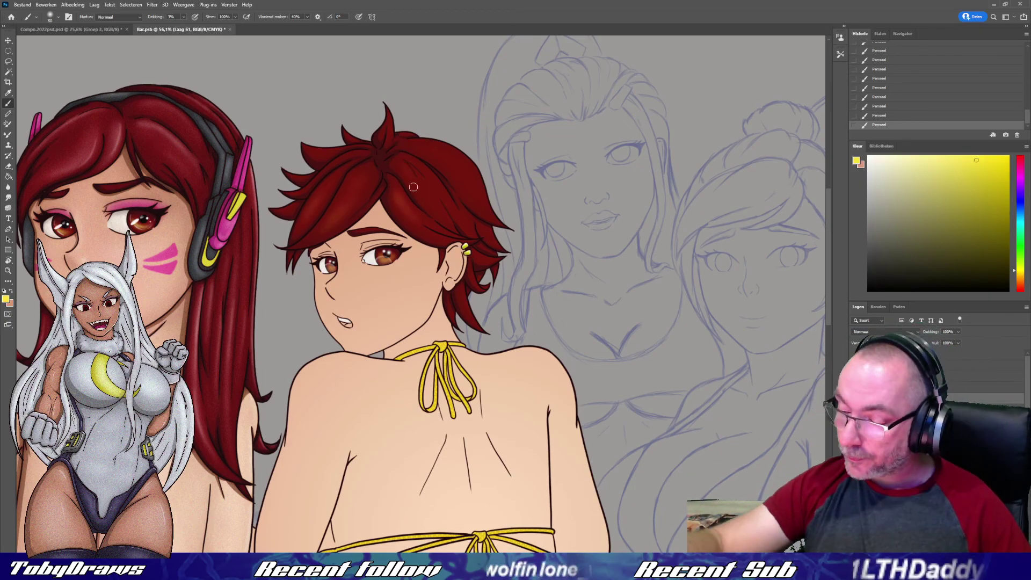
left_click_drag(455, 165, 435, 150)
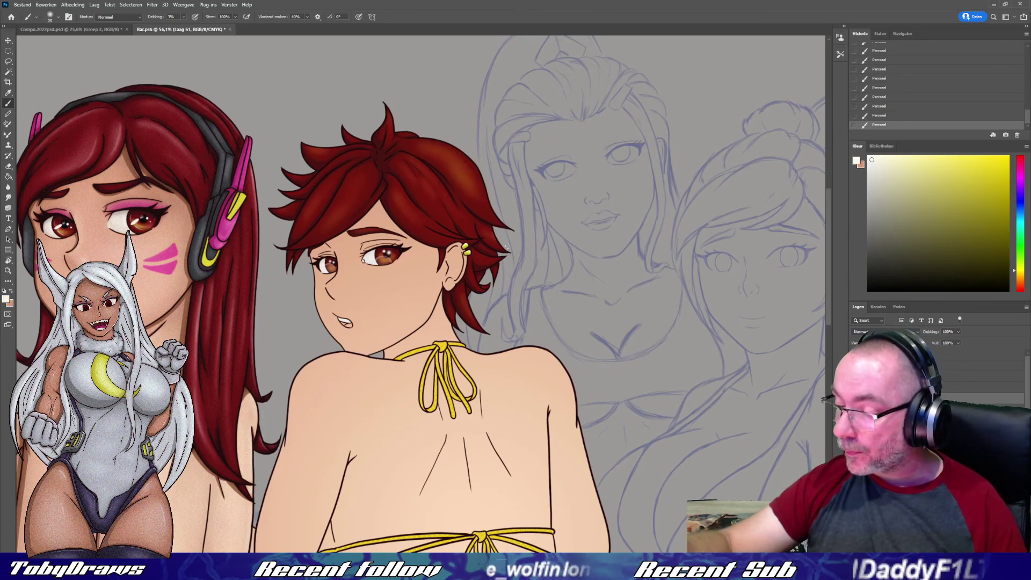
- Switch to the hlx highlight layer at 6% opacity and zoom out to see all characters
left_click(913, 156)
key("0")
key("6")
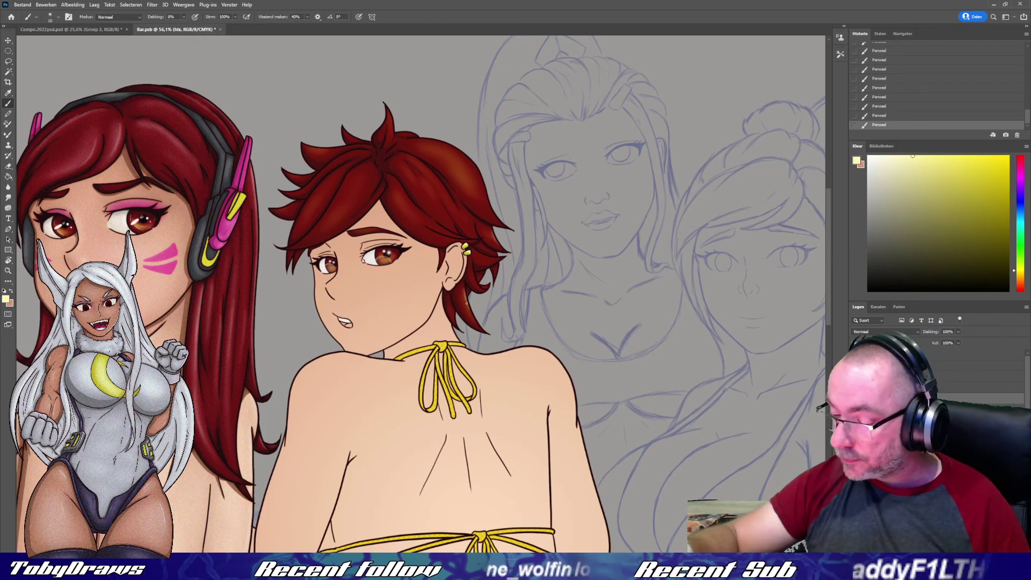
scroll(483, 255, "up", 1)
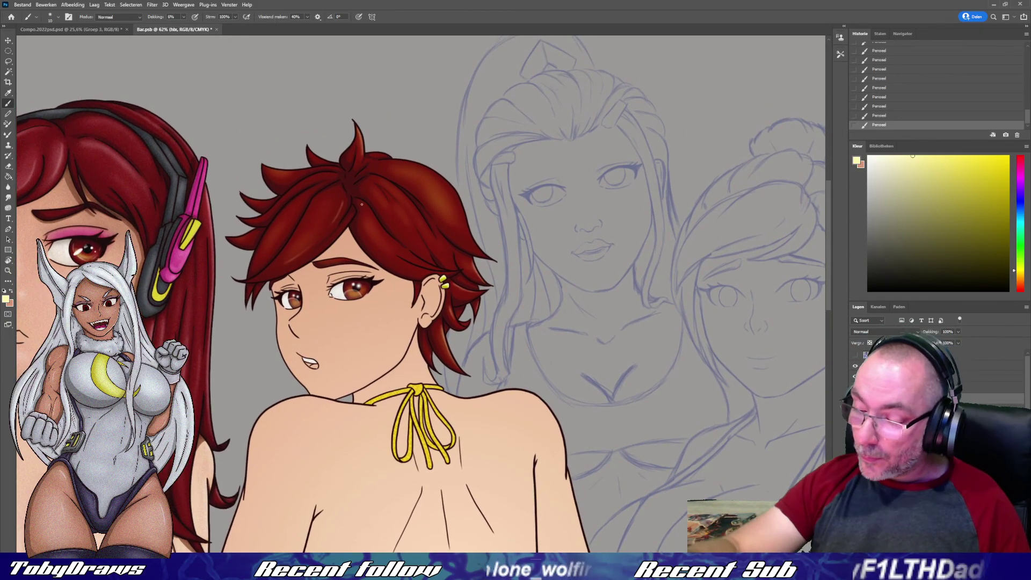
scroll(361, 184, "right", 1)
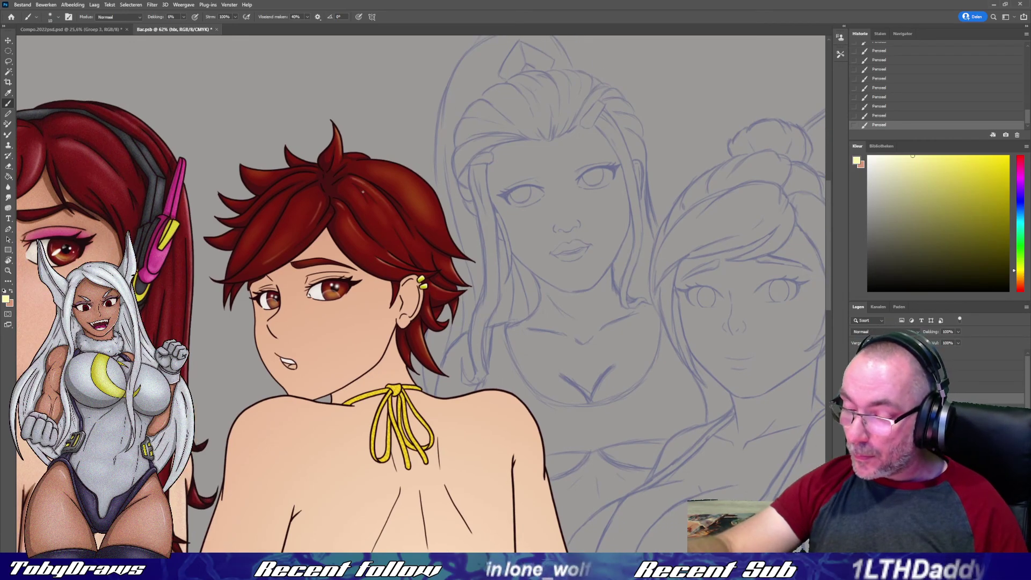
left_click_drag(375, 215, 378, 189)
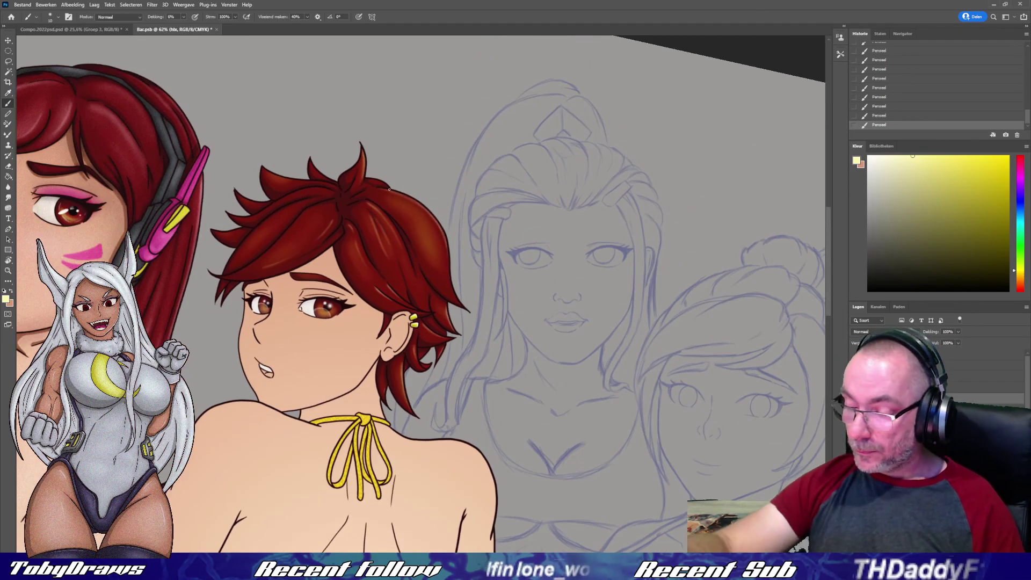
scroll(397, 253, "down", 2)
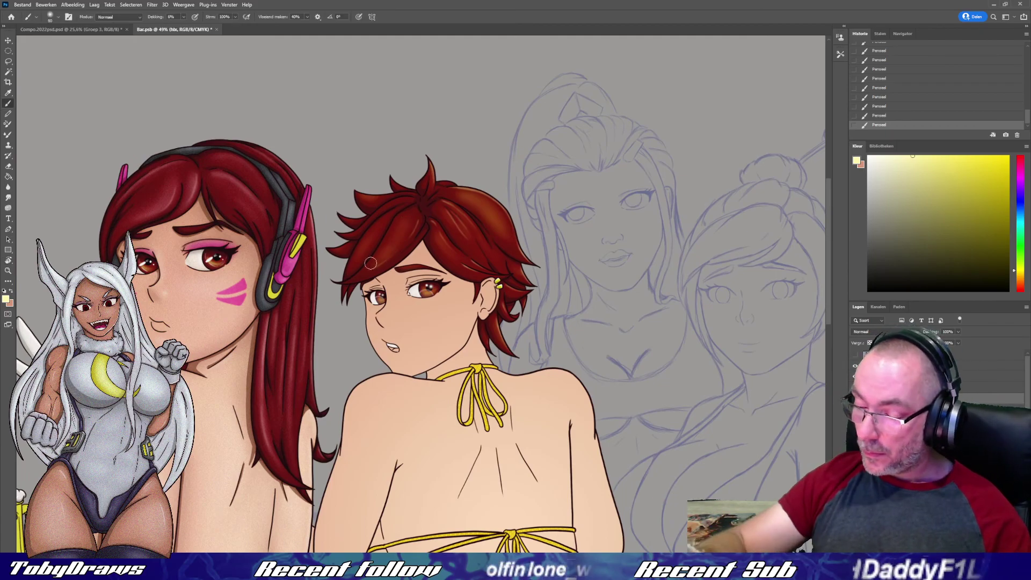
scroll(371, 262, "down", 1)
scroll(371, 263, "down", 1)
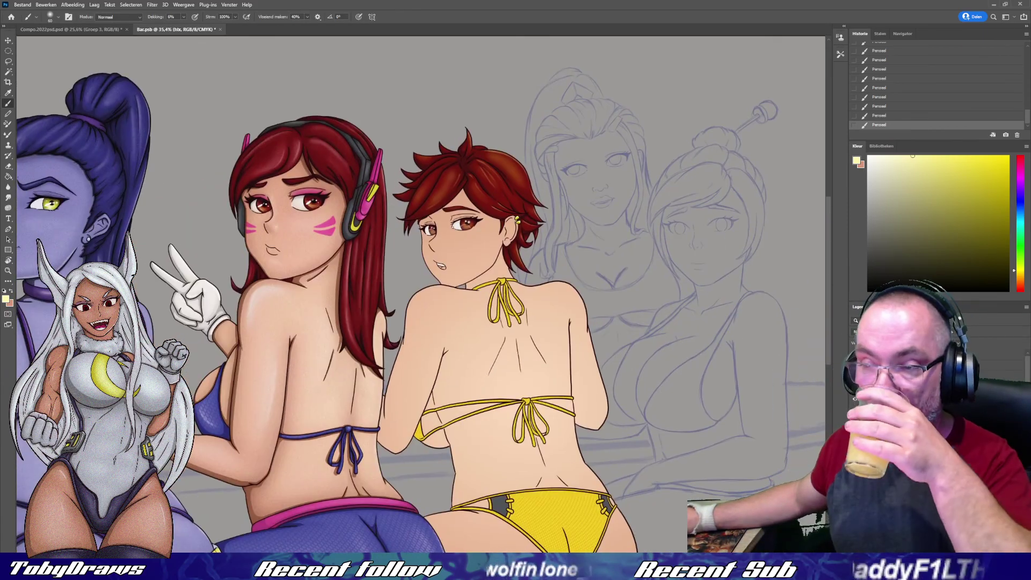
- On a new layer, paint soft 2% shading on the redhead's shoulder and arm
key("ctrl+shift+alt+n")
key("ctrl+shift+alt+n")
key("ctrl+shift+alt+n")
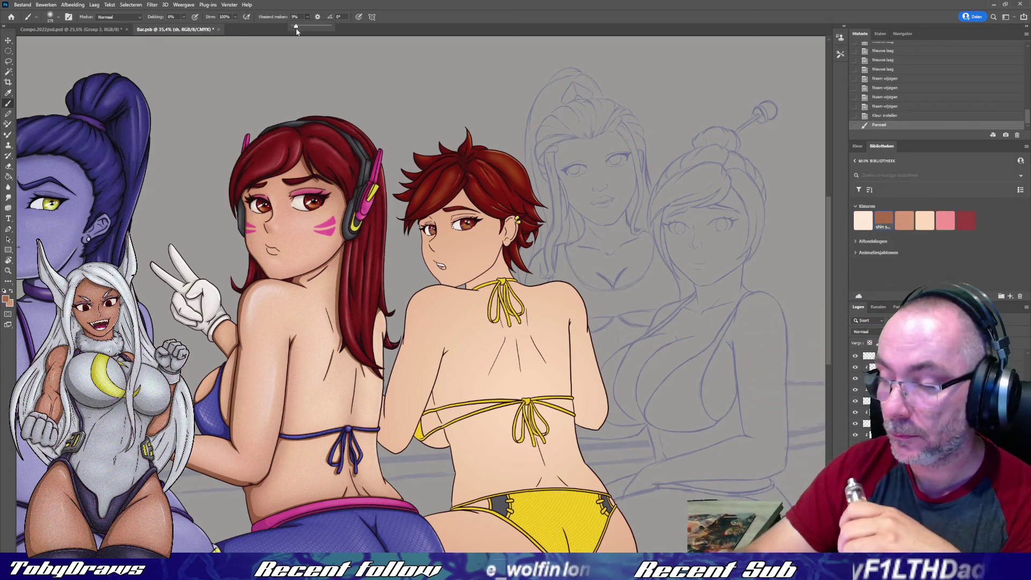
key("0")
key("2")
left_click_drag(413, 295, 416, 333)
left_click_drag(389, 370, 384, 446)
mouse_move(419, 301)
left_mouse_down()
mouse_move(387, 419)
mouse_move(416, 306)
mouse_move(424, 343)
left_mouse_up()
left_click_drag(422, 323, 438, 381)
left_click_drag(432, 365, 440, 390)
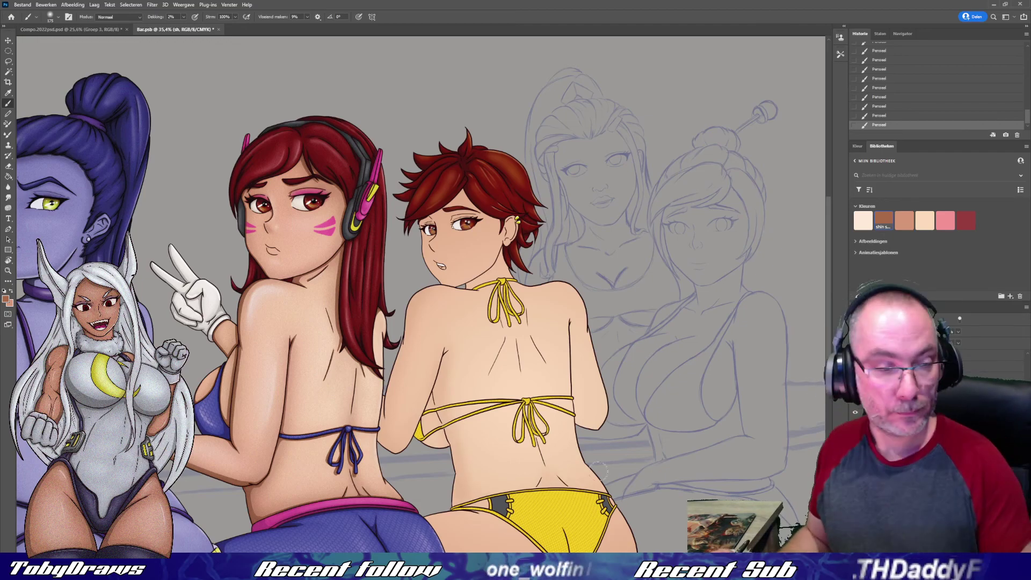
left_click_drag(601, 471, 569, 337)
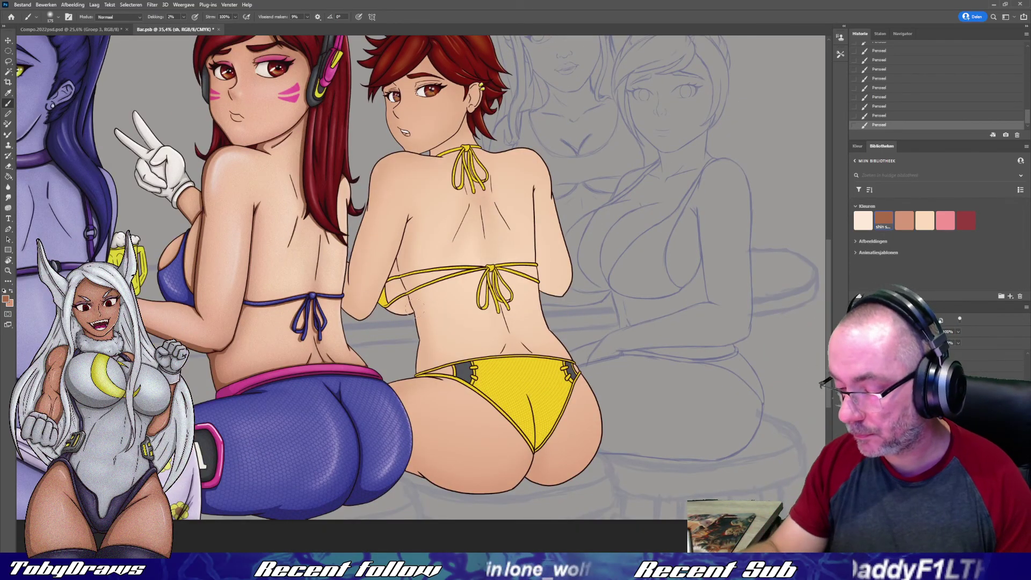
- Restore full brush opacity with about 40% smoothing and redo the undone strokes
key("0")
key("F6")
left_click(307, 17)
left_click_drag(313, 26, 323, 28)
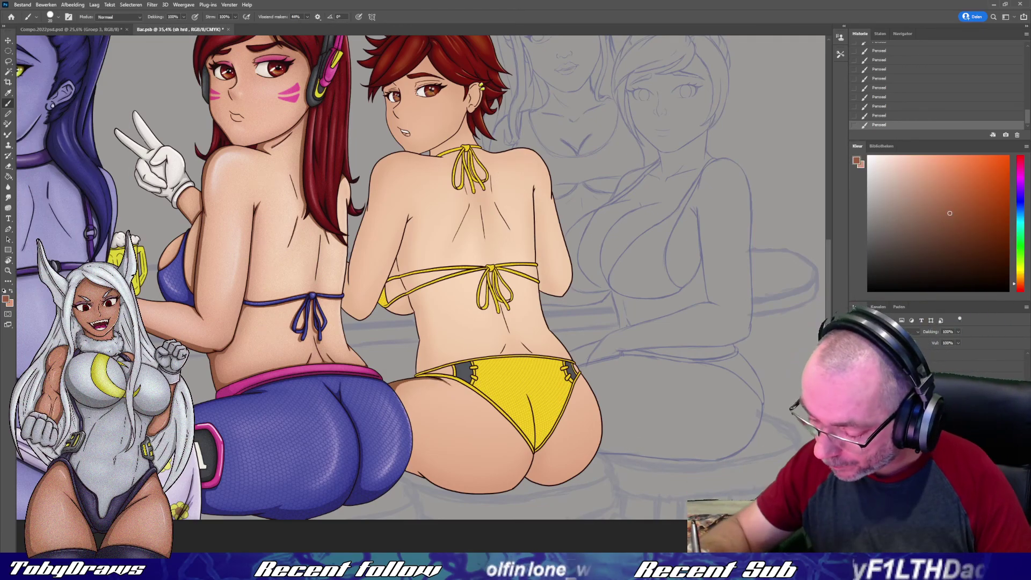
left_click_drag(414, 470, 365, 382)
left_click_drag(334, 294, 432, 386)
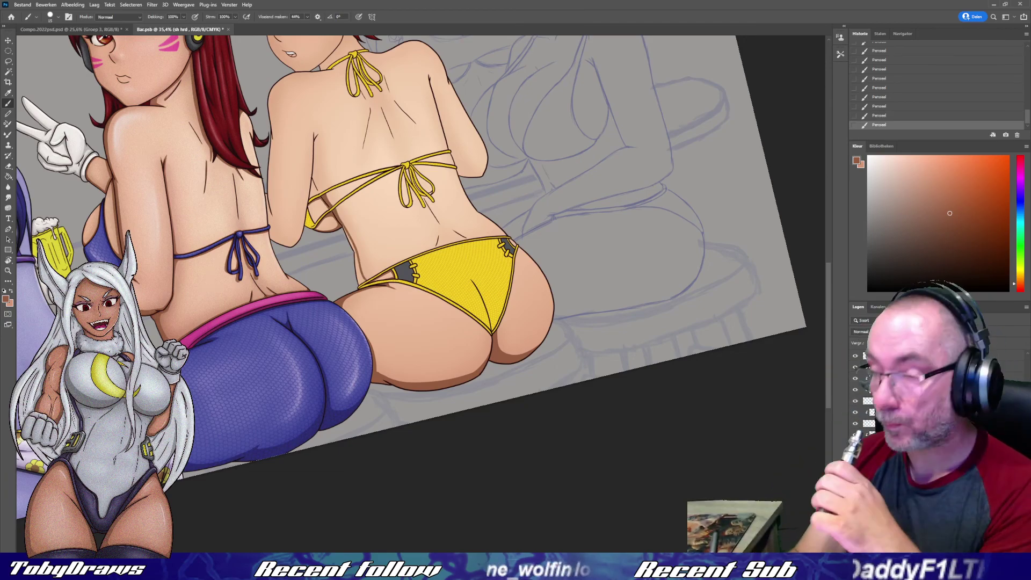
scroll(386, 175, "up", 2)
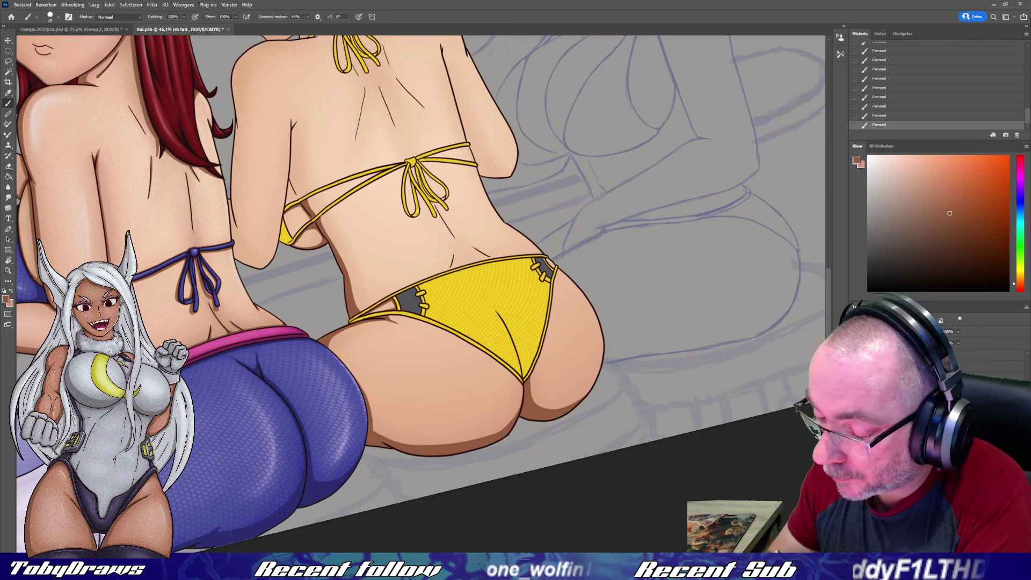
key("ctrl+shift+z")
key("ctrl+shift+z")
key("ctrl+shift+z")
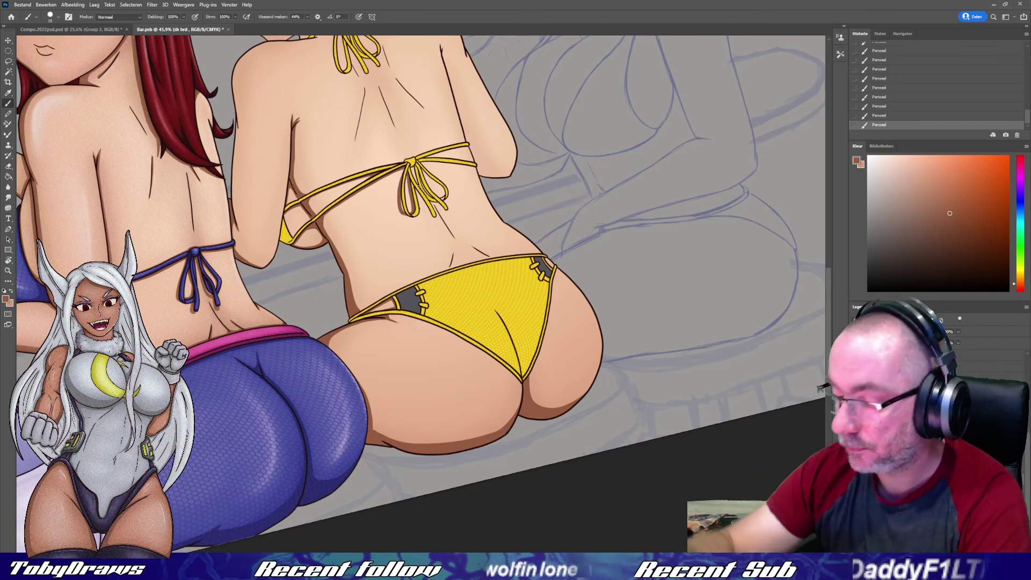
- Erase stray shading and touch up the shadow near the bikini tie
left_click_drag(420, 232, 430, 223)
left_click_drag(432, 220, 438, 214)
left_click_drag(436, 212, 440, 209)
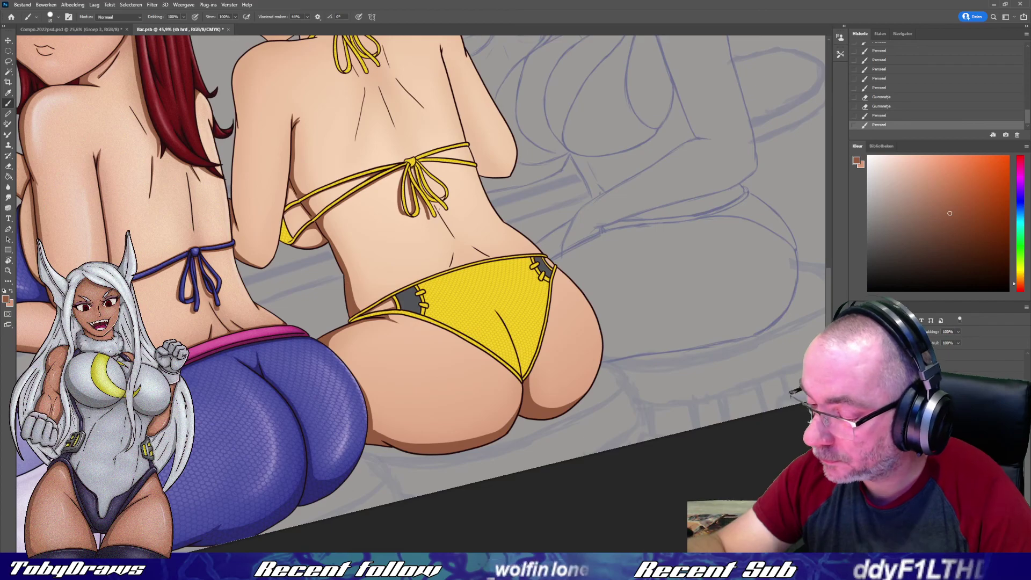
left_click_drag(467, 145, 484, 325)
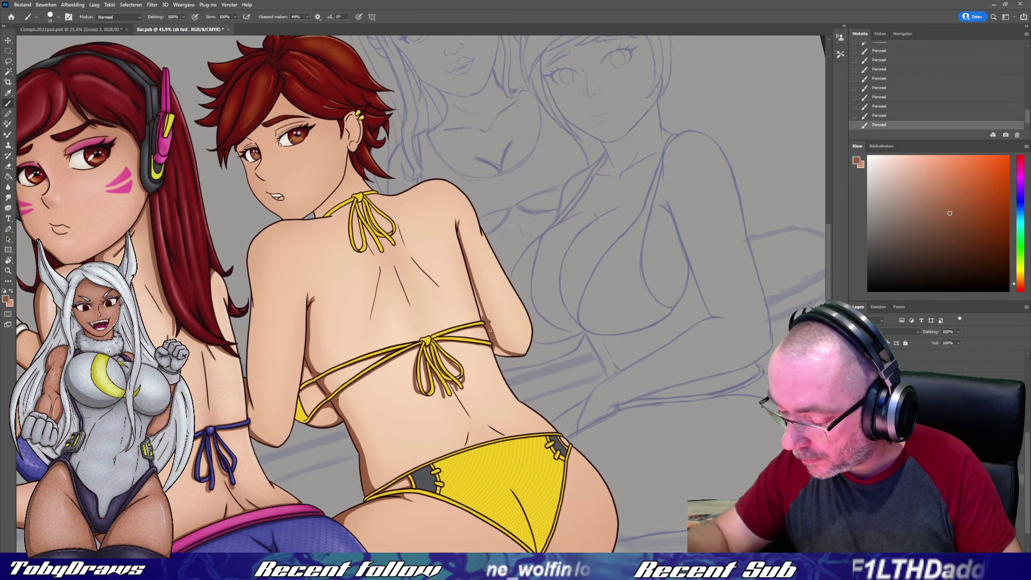
left_click_drag(475, 290, 257, 306)
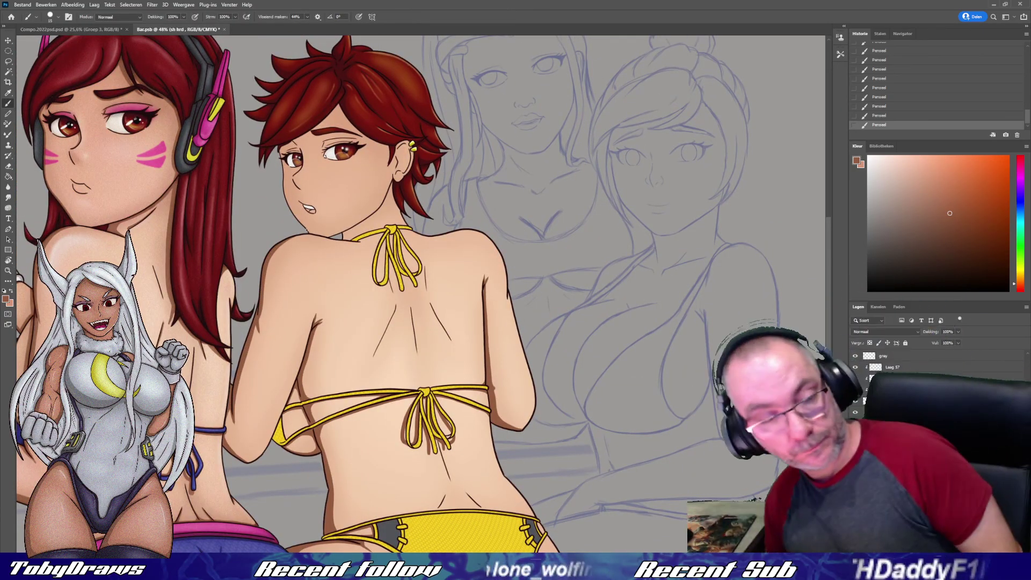
left_click_drag(484, 269, 410, 387)
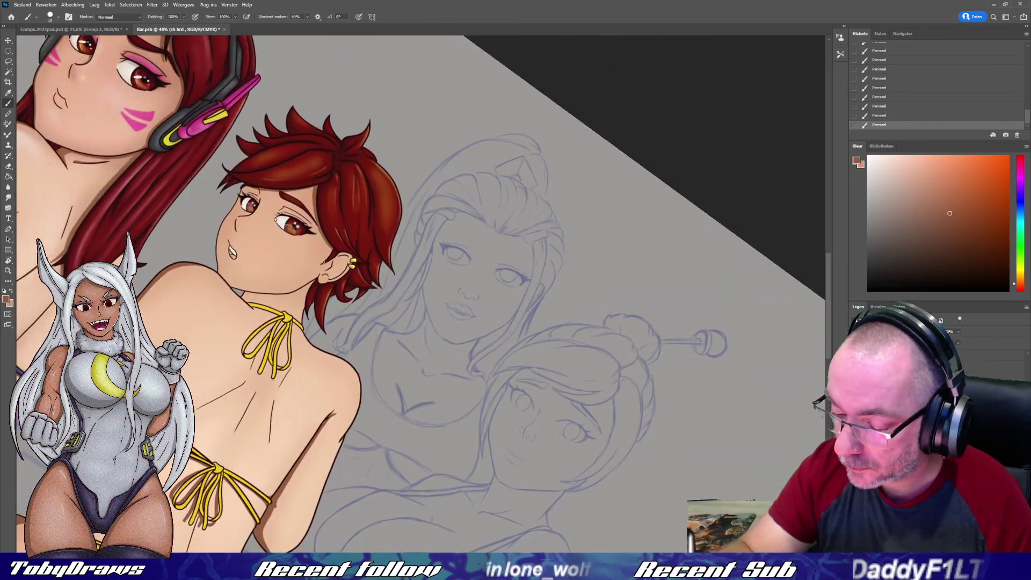
left_click_drag(319, 331, 280, 345)
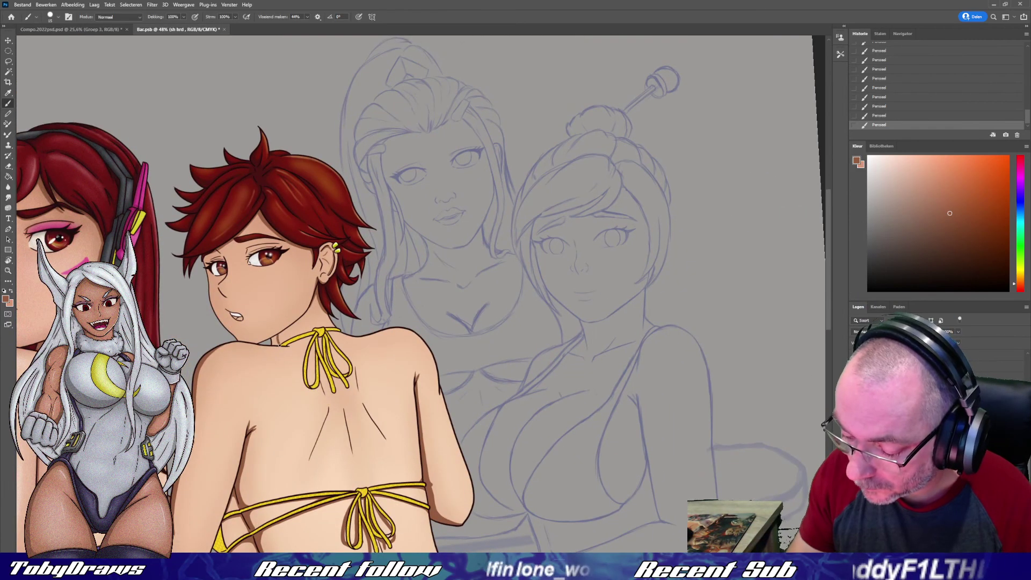
left_click(232, 331)
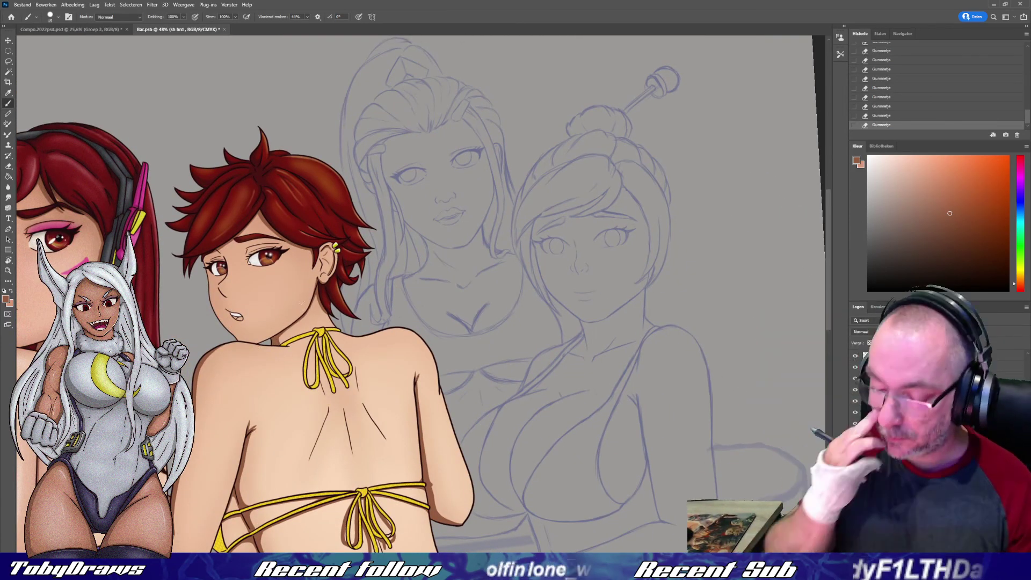
- Add a small shading dab on the girl's shoulder
scroll(245, 268, "up", 3)
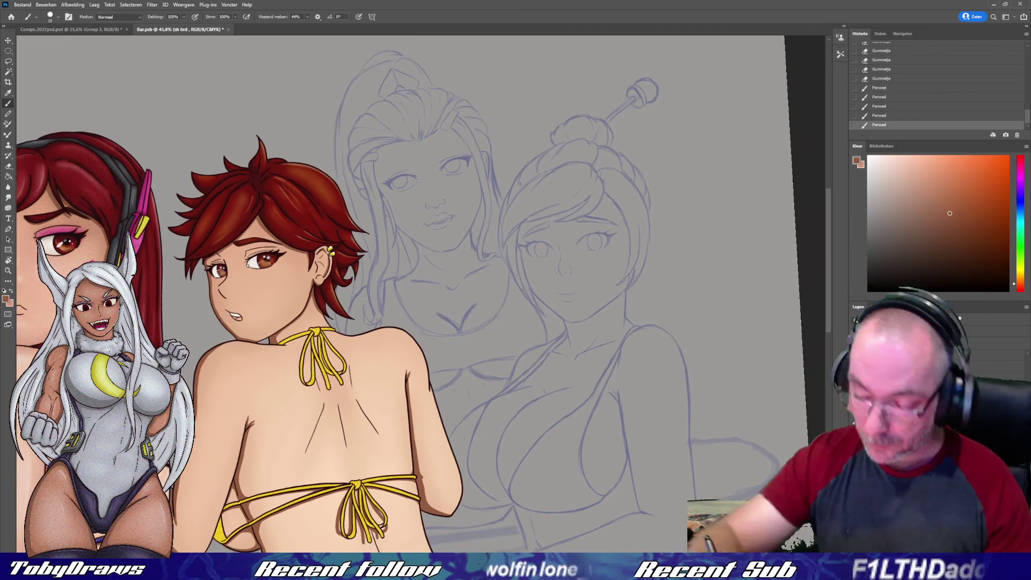
left_click_drag(230, 227, 292, 283)
left_click(292, 283)
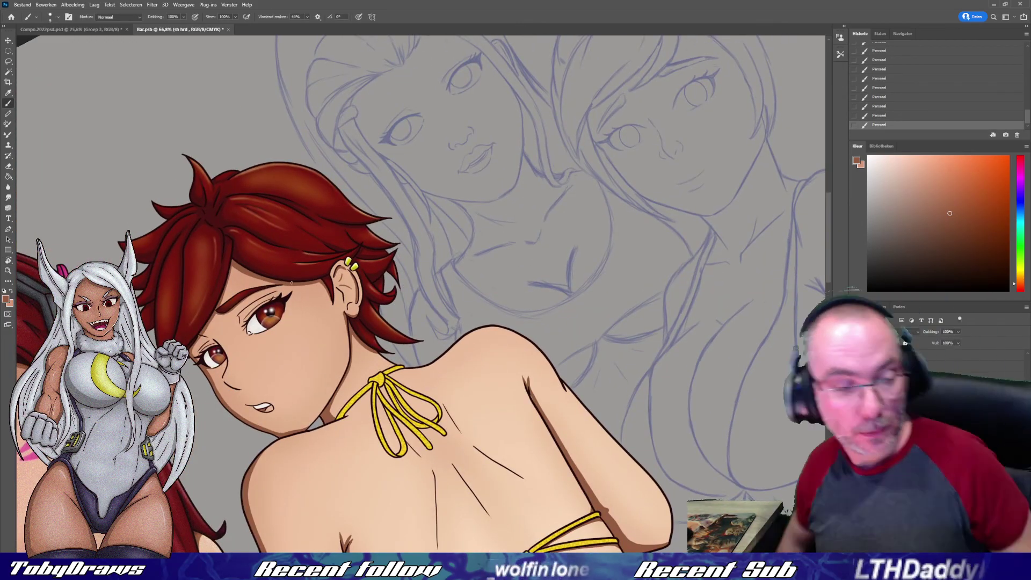
scroll(585, 521, "down", 3)
scroll(585, 521, "down", 2)
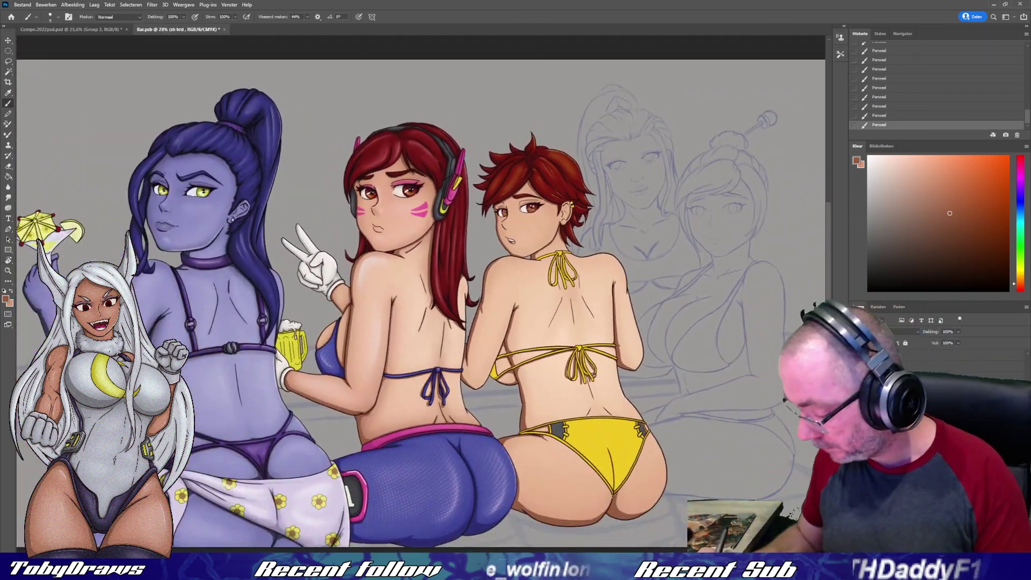
scroll(586, 521, "up", 3)
scroll(586, 521, "up", 2)
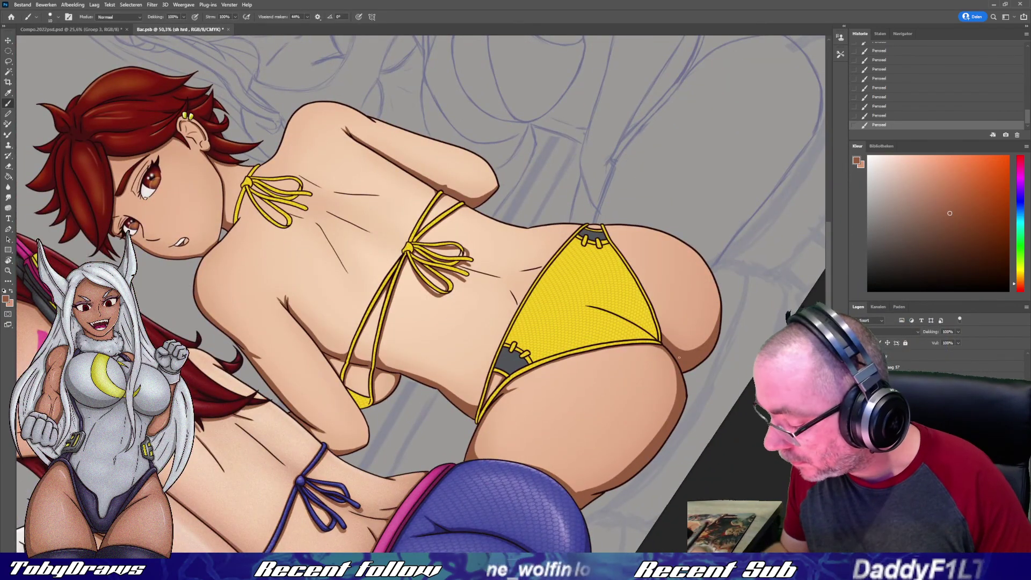
scroll(586, 521, "up", 1)
scroll(339, 414, "up", 1)
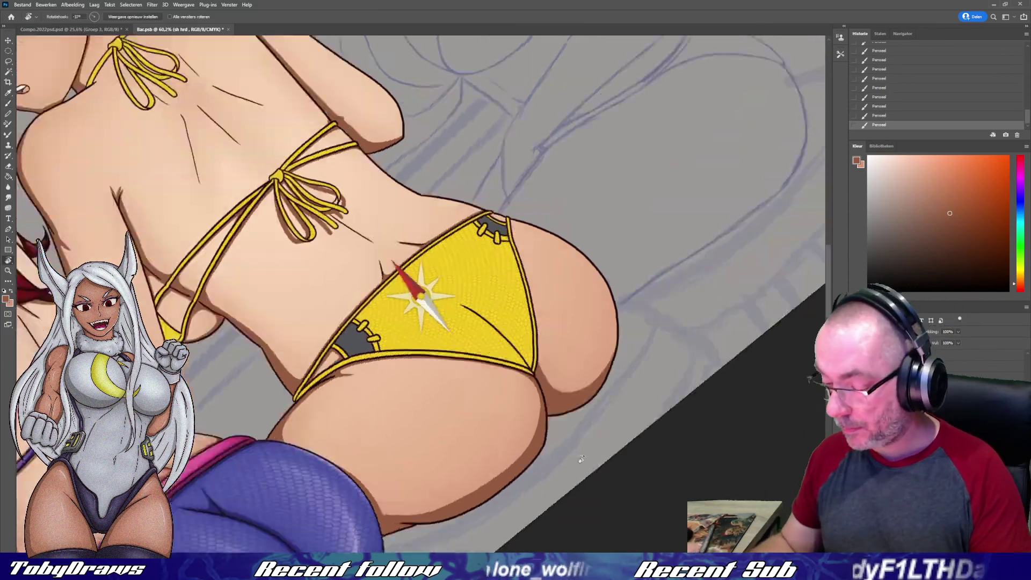
- Undo the last two strokes and darken the shoulder line beside the strap
key("ctrl+z")
key("ctrl+z")
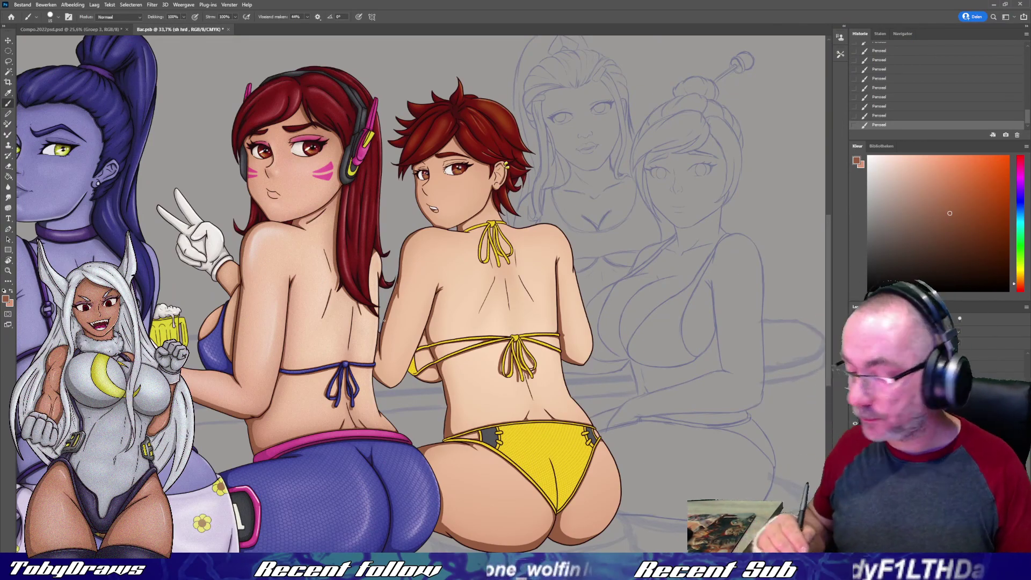
scroll(384, 320, "up", 3)
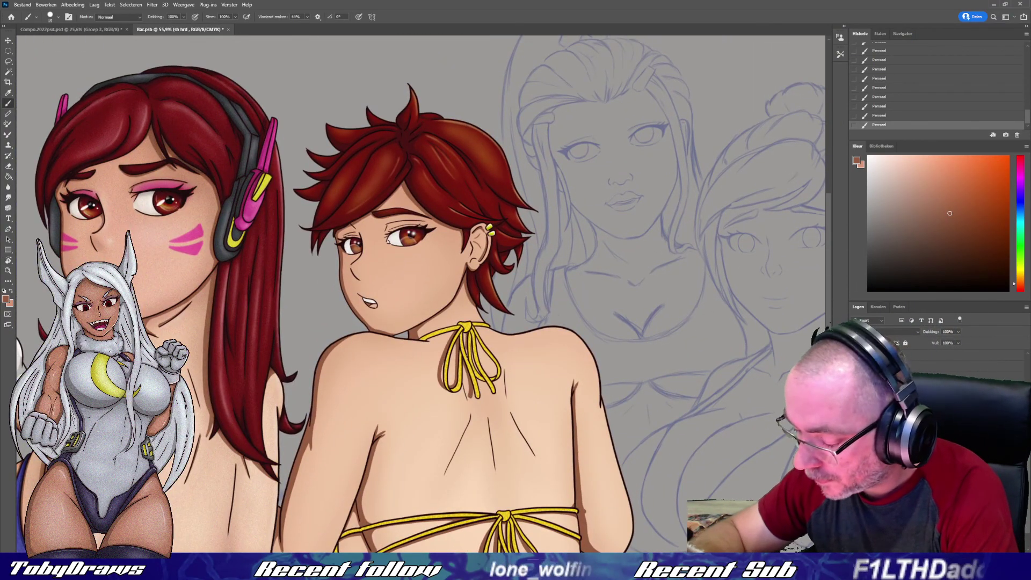
left_click_drag(451, 333, 420, 337)
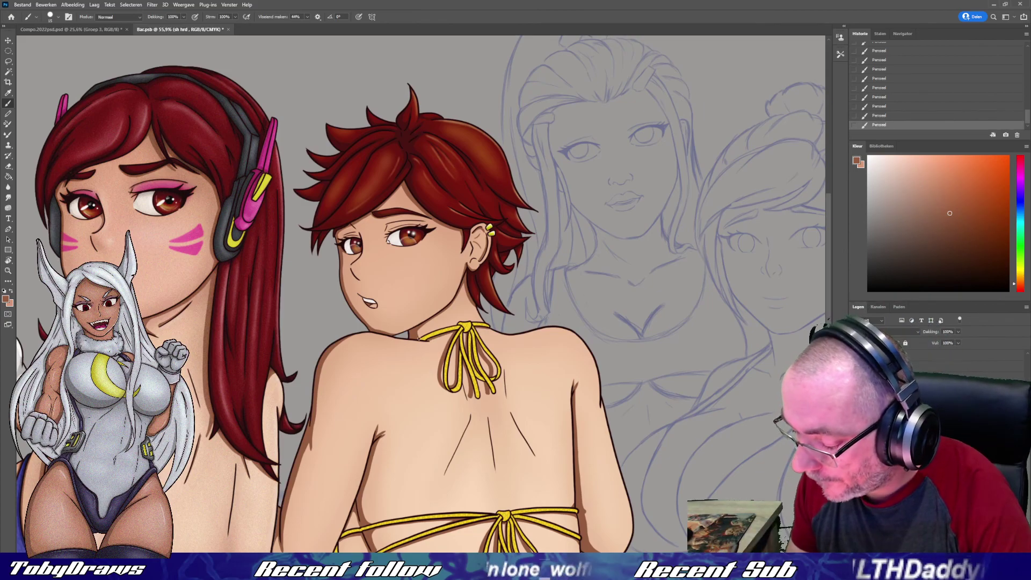
scroll(640, 394, "down", 3)
scroll(640, 393, "up", 2)
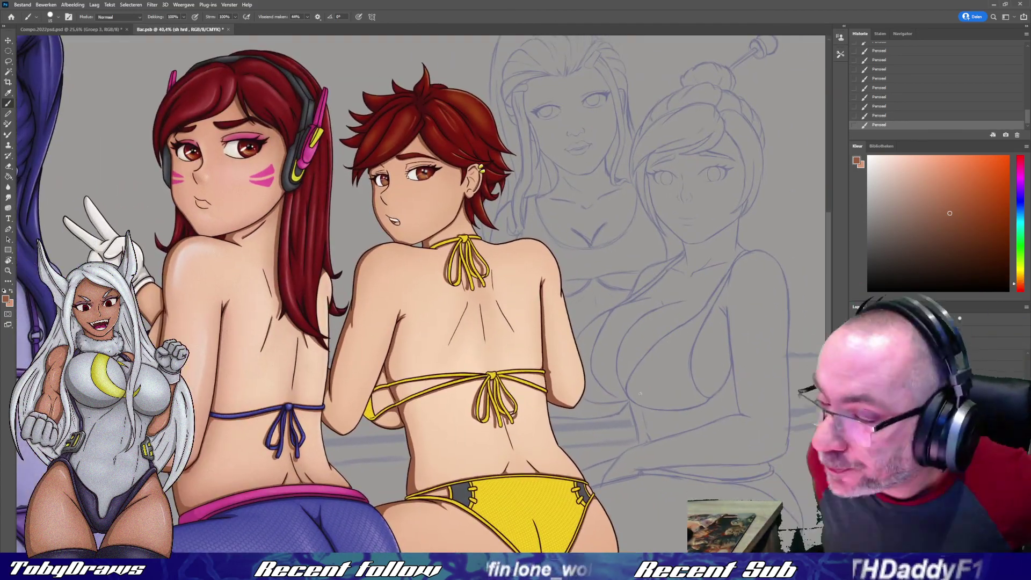
- Pick the red and brown library skin swatches on a new layer, and paint soft highlights across her back
left_click(881, 146)
left_click(965, 220)
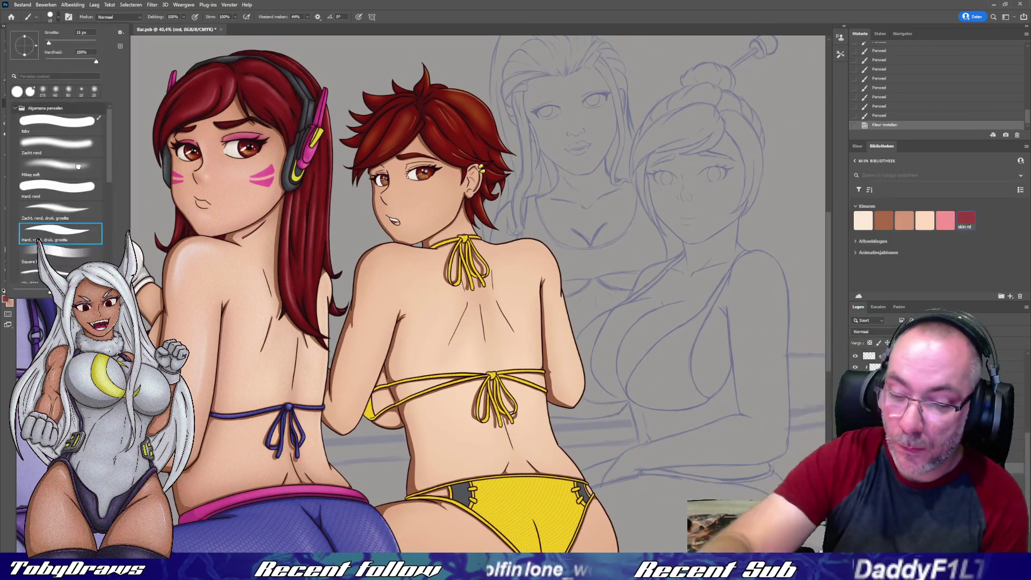
scroll(379, 179, "down", 1)
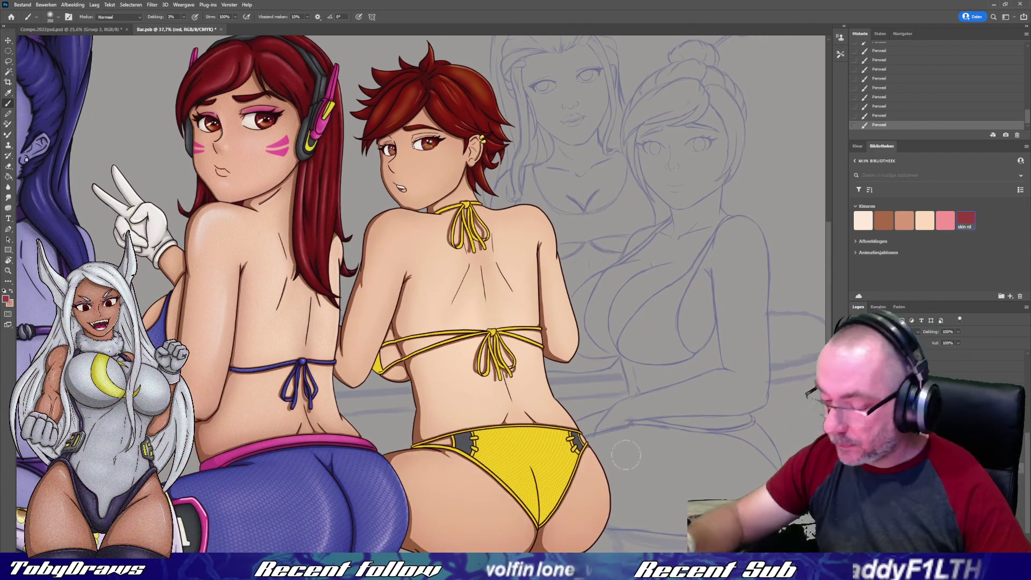
left_click(883, 220)
key("ctrl+shift+alt+n")
left_click_drag(554, 312, 561, 295)
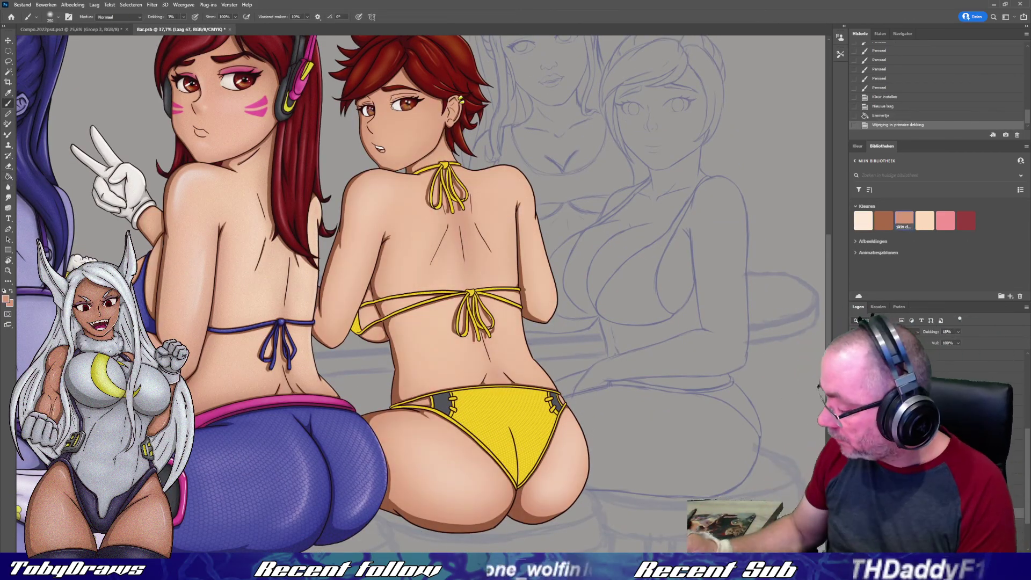
left_click_drag(362, 215, 435, 279)
- Use a smaller brush to add light skin highlights, then pink blush at a different opacity
left_click(863, 220)
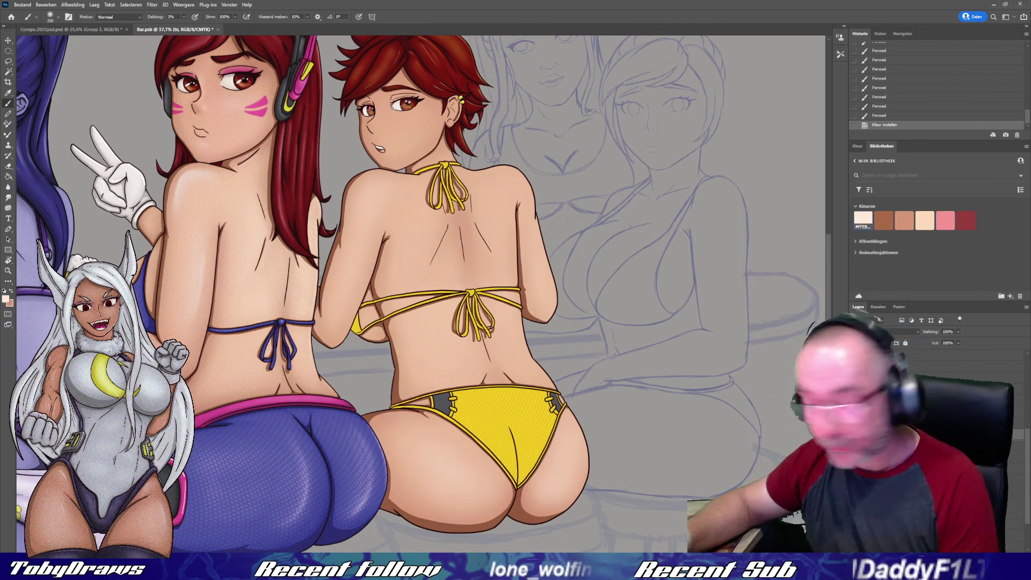
key("bracketleft")
key("bracketleft")
key("bracketleft")
key("0")
key("6")
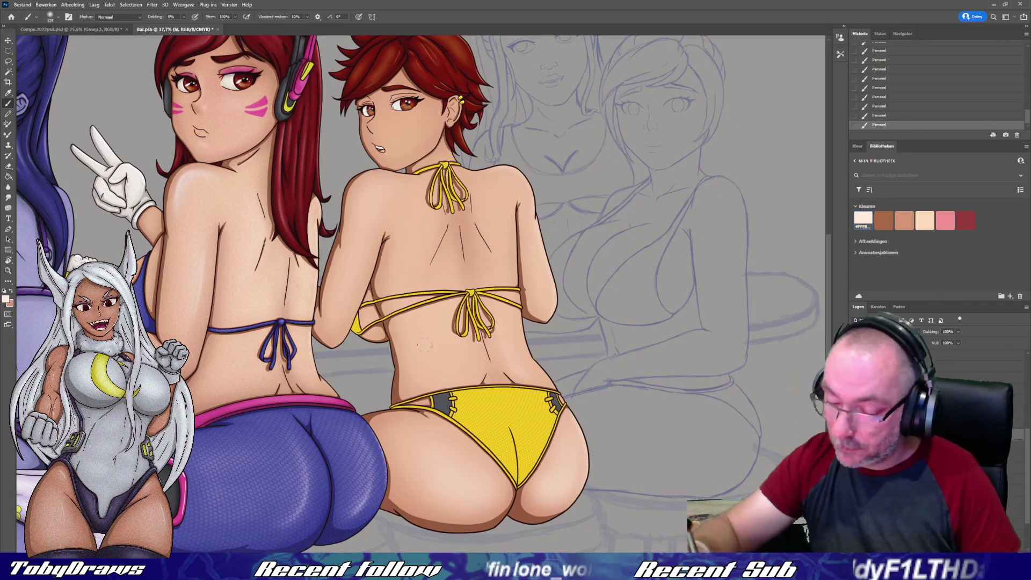
scroll(424, 344, "up", 3)
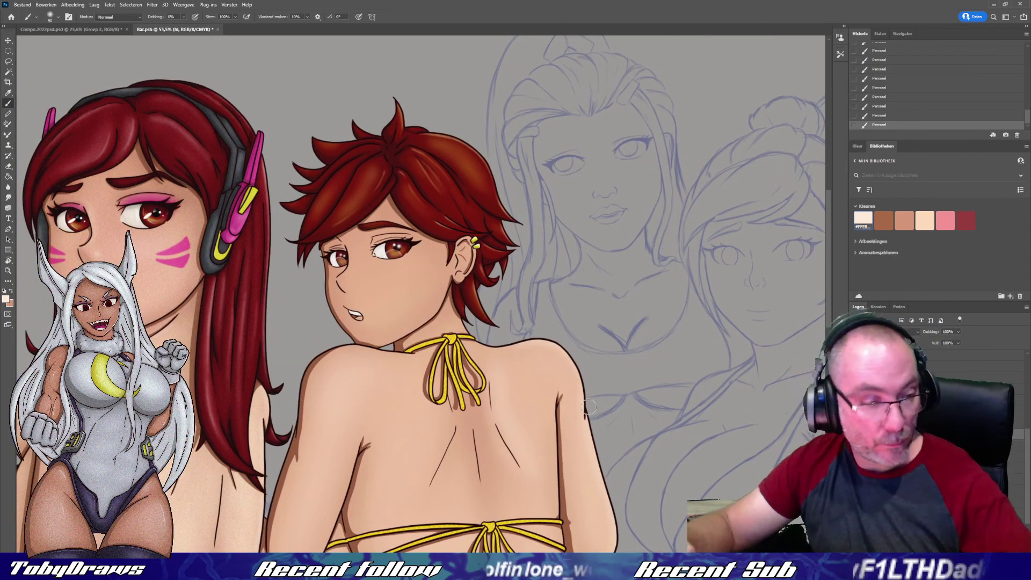
left_click(946, 220)
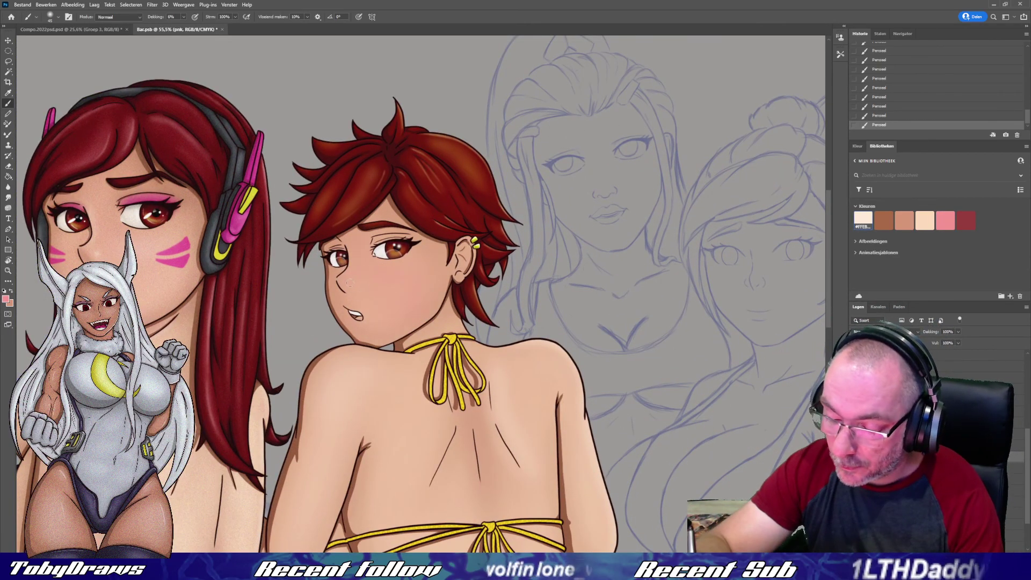
key("1")
key("9")
- Paint a dark red skin tone on the face layer at low opacity, then zoom out
key("x")
key("F6")
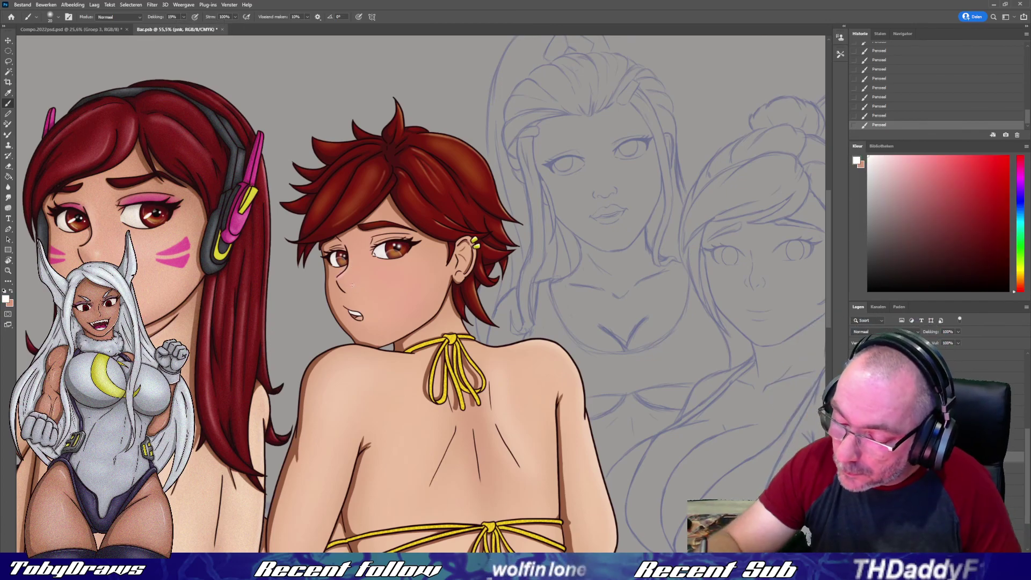
left_click(881, 146)
left_click(965, 219)
key("1")
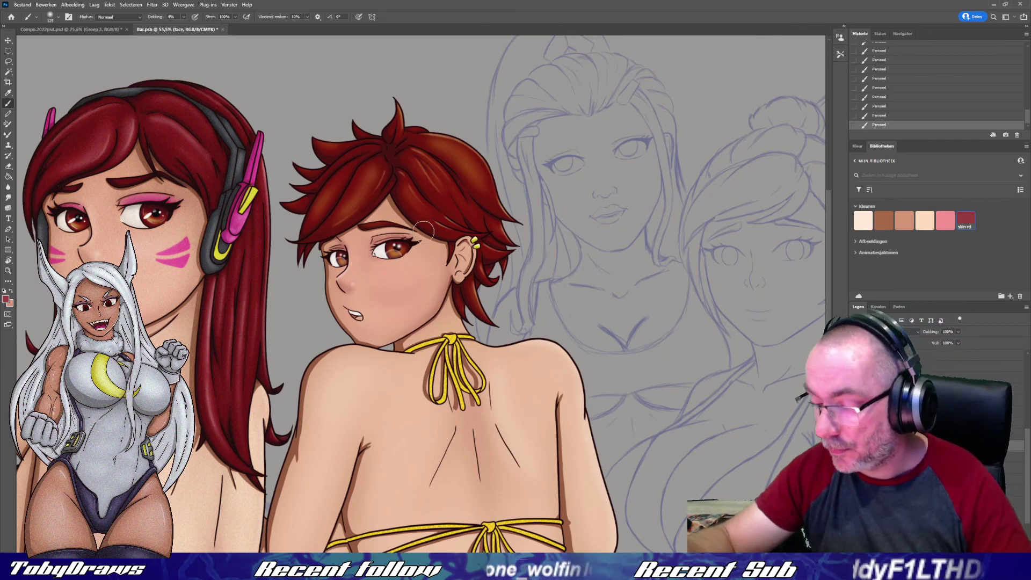
key("ctrl+minus")
key("ctrl+minus")
- Shrink the brush, then pan and tilt the canvas to bring the bikini bottom into view
key("F6")
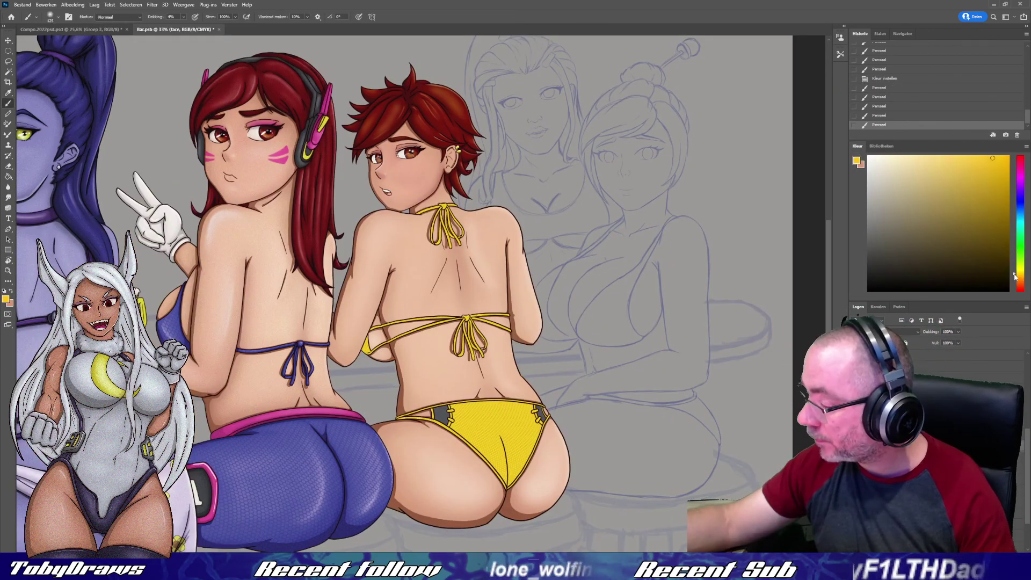
key("bracketleft")
key("bracketleft")
key("bracketleft")
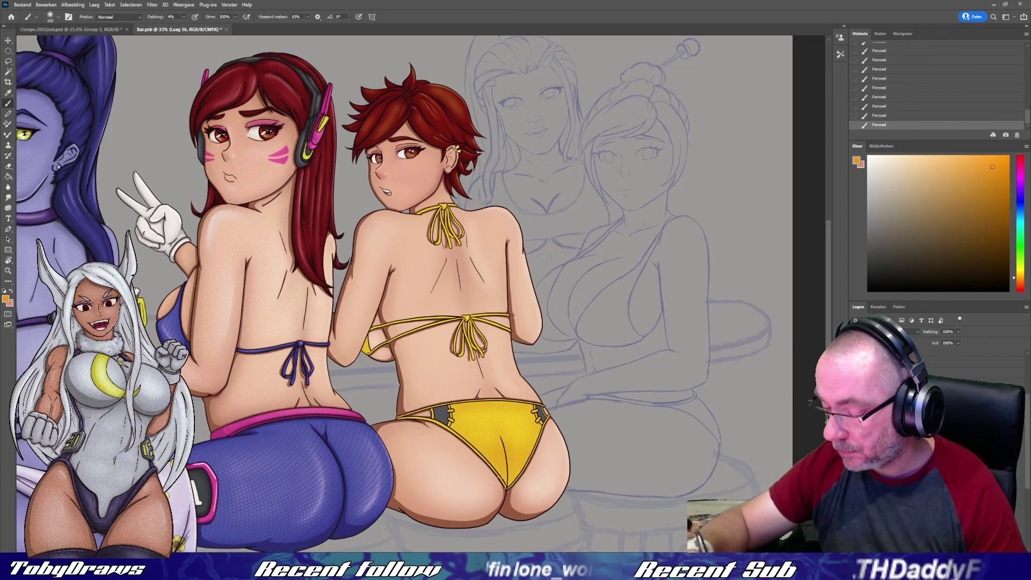
scroll(491, 266, "up", 2)
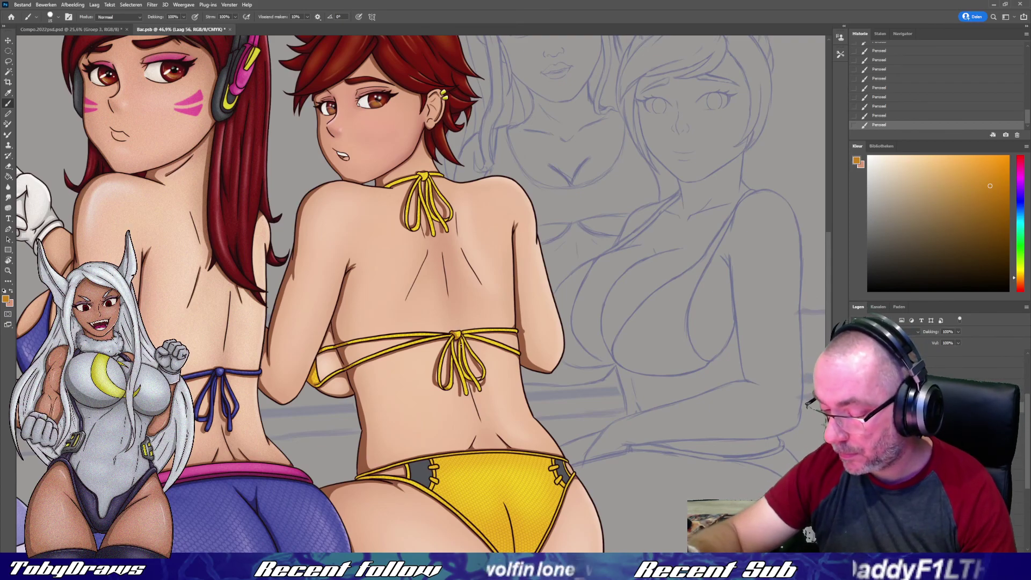
left_click_drag(424, 295, 411, 246)
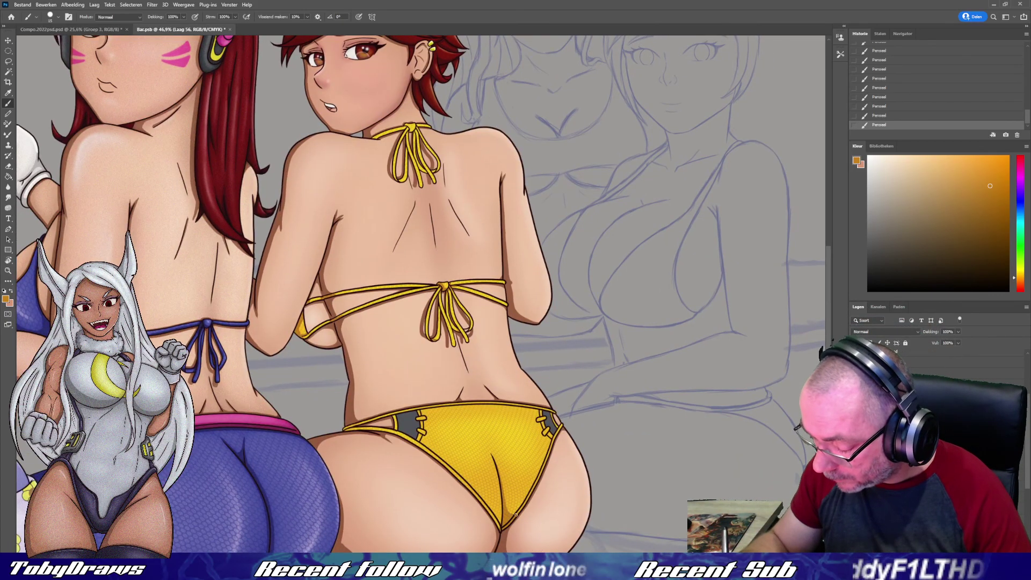
mouse_move(511, 461)
left_mouse_down()
mouse_move(454, 363)
mouse_move(560, 309)
left_mouse_up()
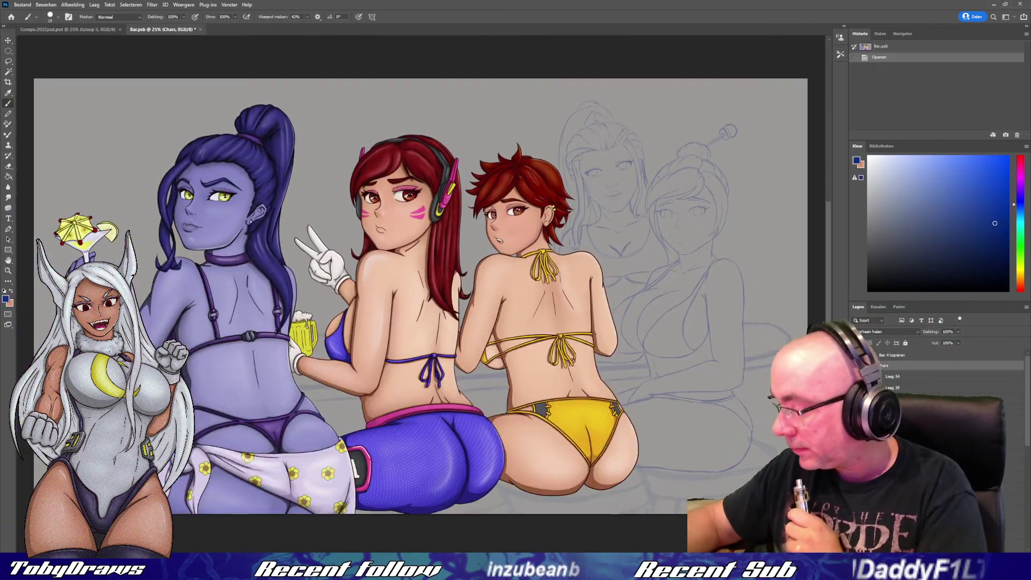
- Duplicate the red-haired girl's current layer
right_click(894, 376)
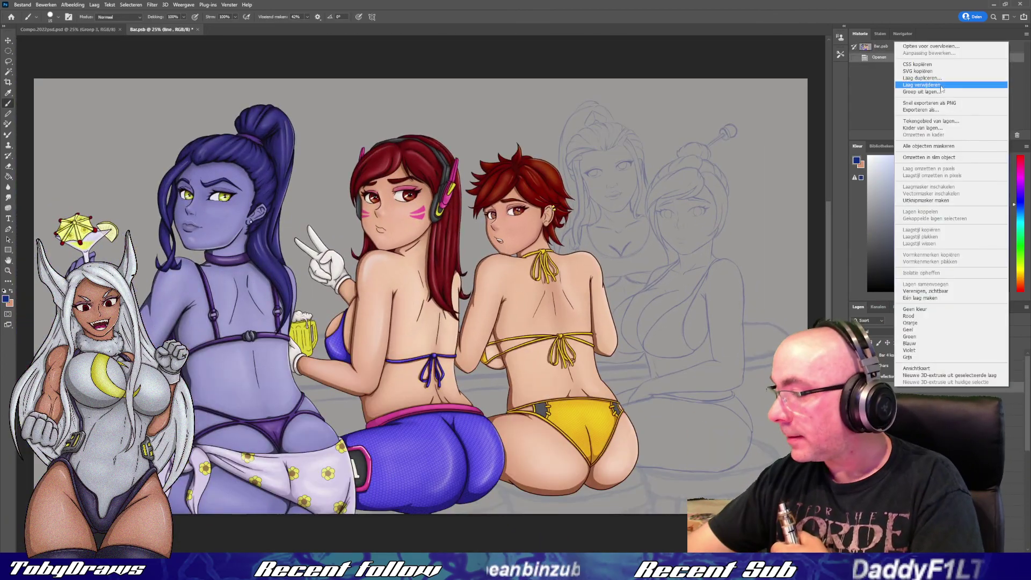
left_click(924, 87)
left_click(582, 167)
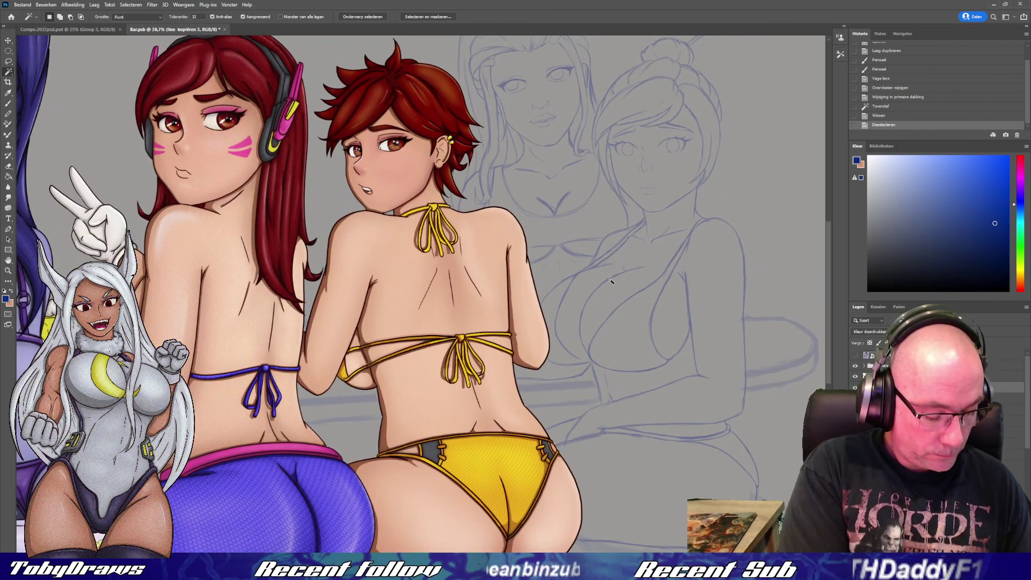
- Pick a brush preset, set layer opacity to about 42%, and fill the figure selection dark blue
right_click(67, 61)
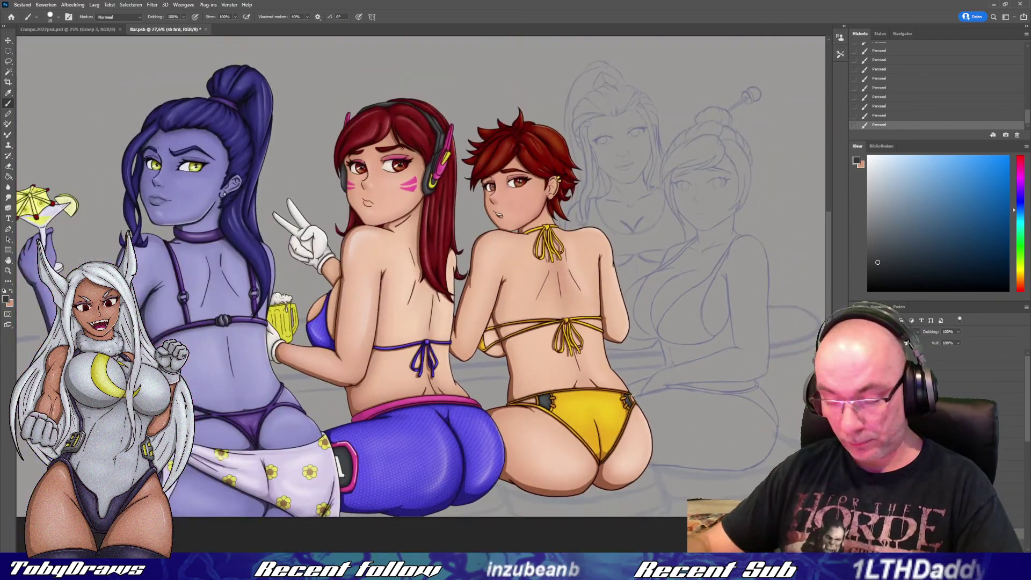
key("ctrl+minus")
left_click(184, 17)
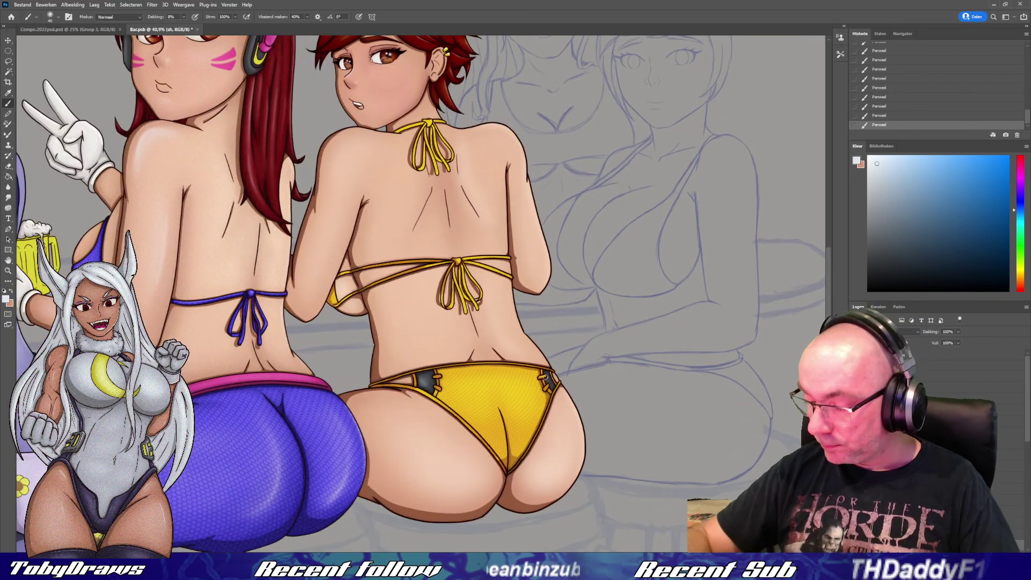
left_click(493, 293)
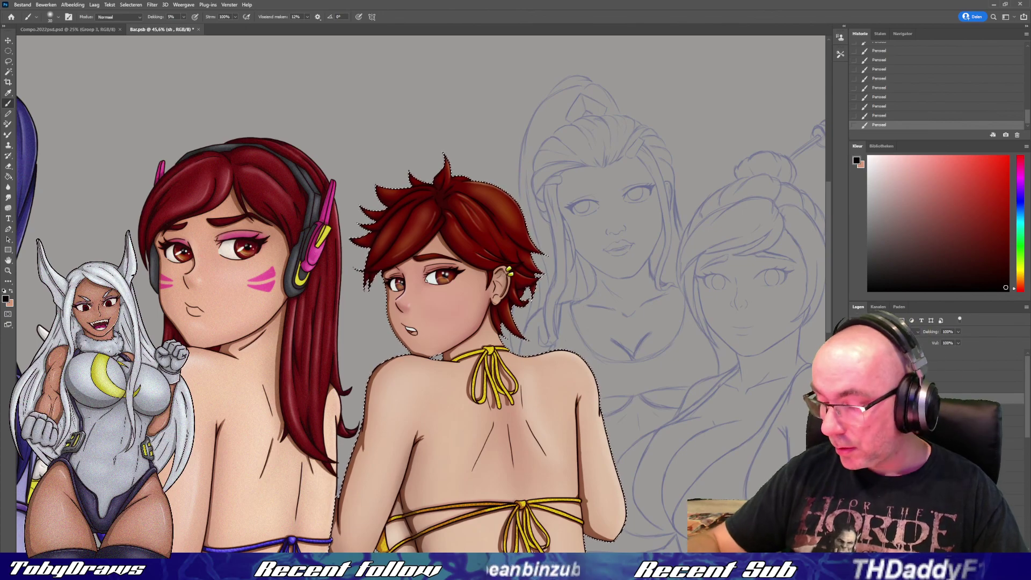
- Rename the extra shading layer 'sh xtra' and boost its saturation by +28 with Hue/Saturation
key("r")
left_click_drag(500, 309, 498, 385)
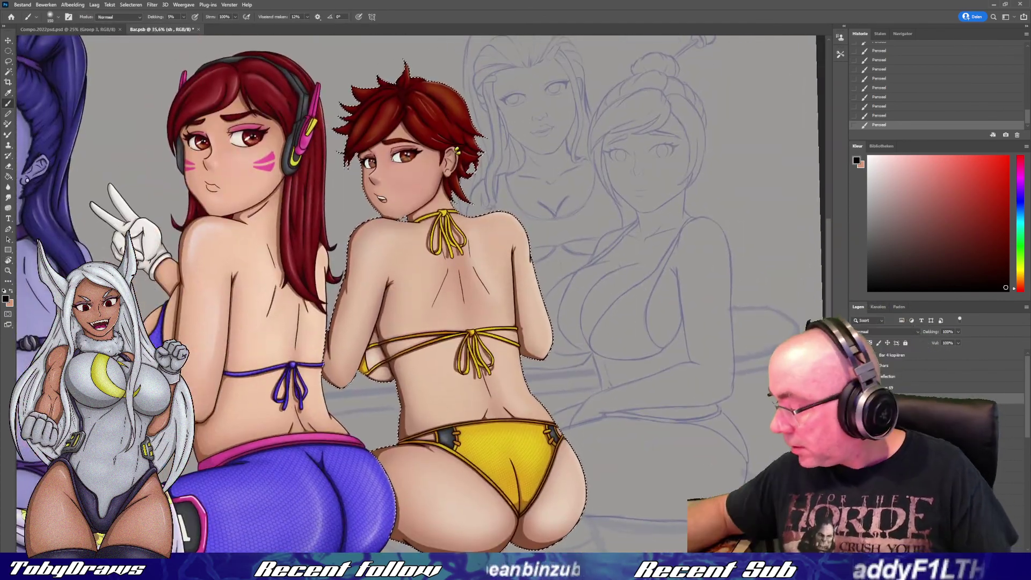
key("Return")
key("ctrl+u")
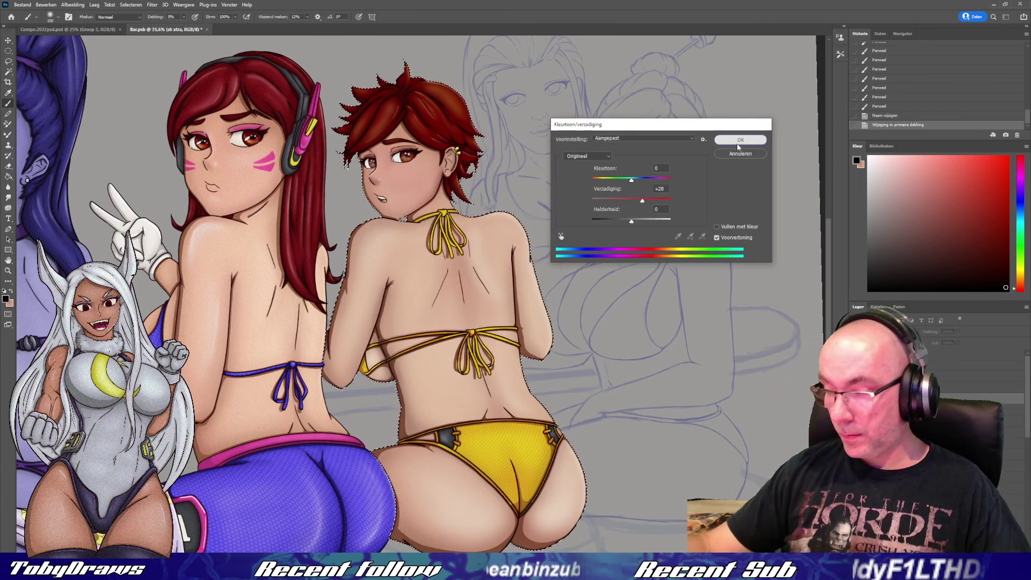
left_click(740, 140)
- Create a new empty layer with a light peach foreground colour and reset the canvas rotation
key("ctrl+shift+alt+n")
left_click(889, 160)
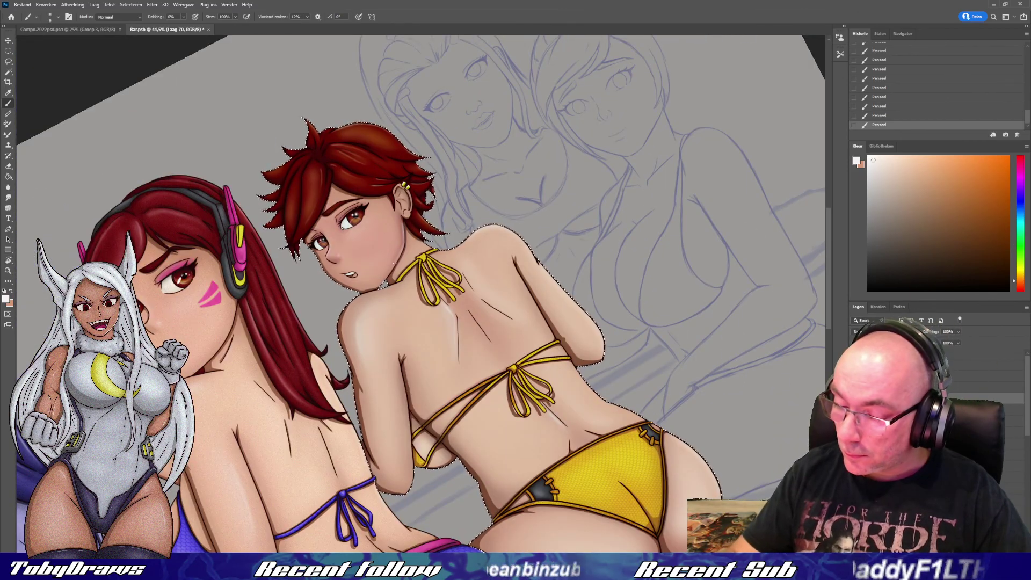
key("r")
key("Escape")
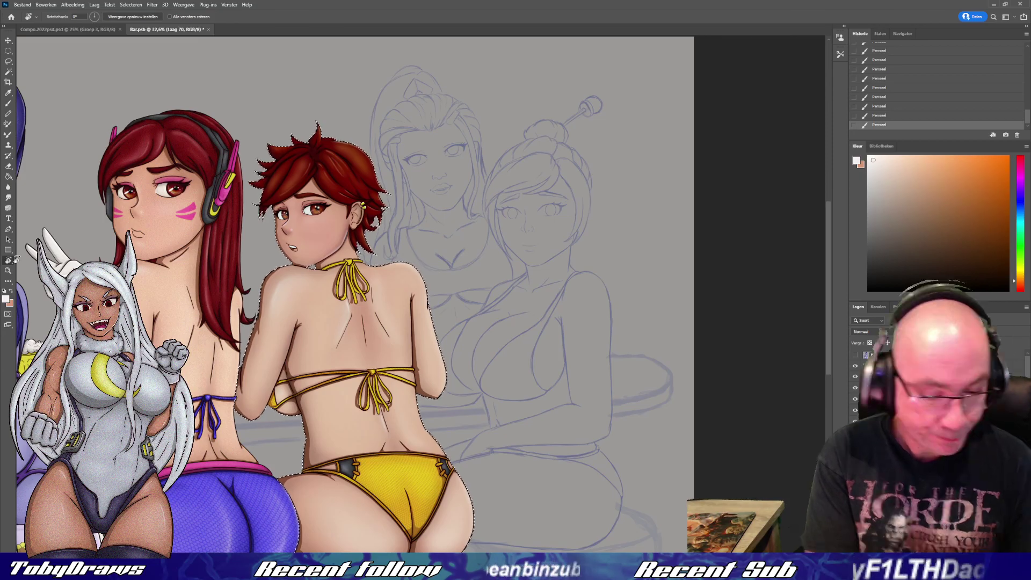
- Paint light peach highlights on her shoulders and back, then straighten and zoom out the view
key("b")
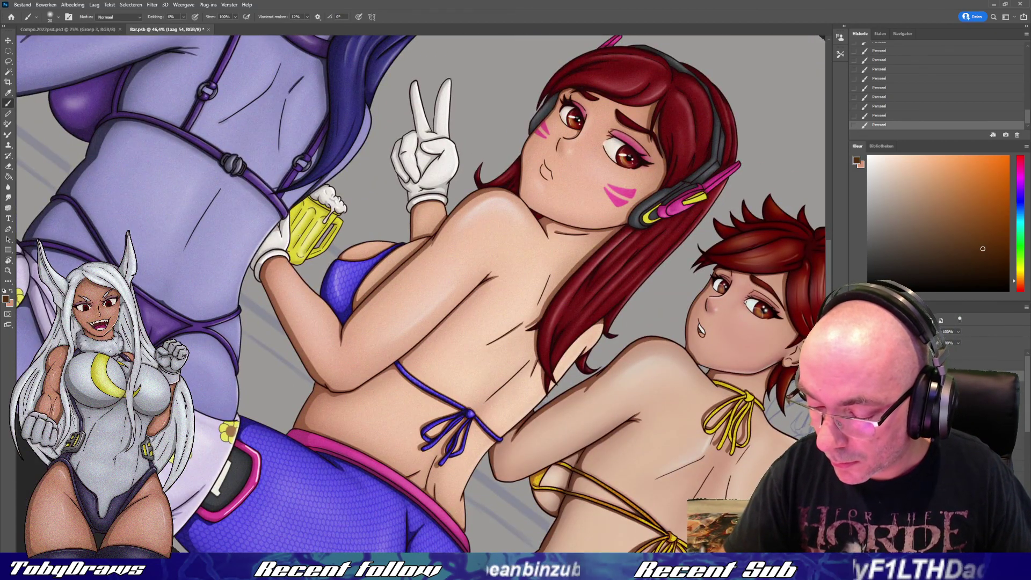
key("r")
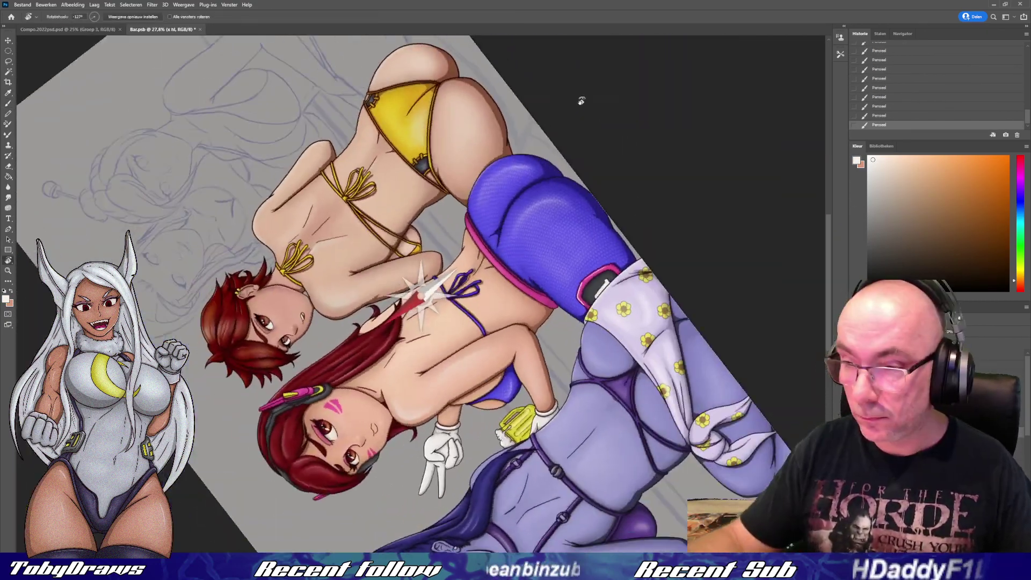
key("Escape")
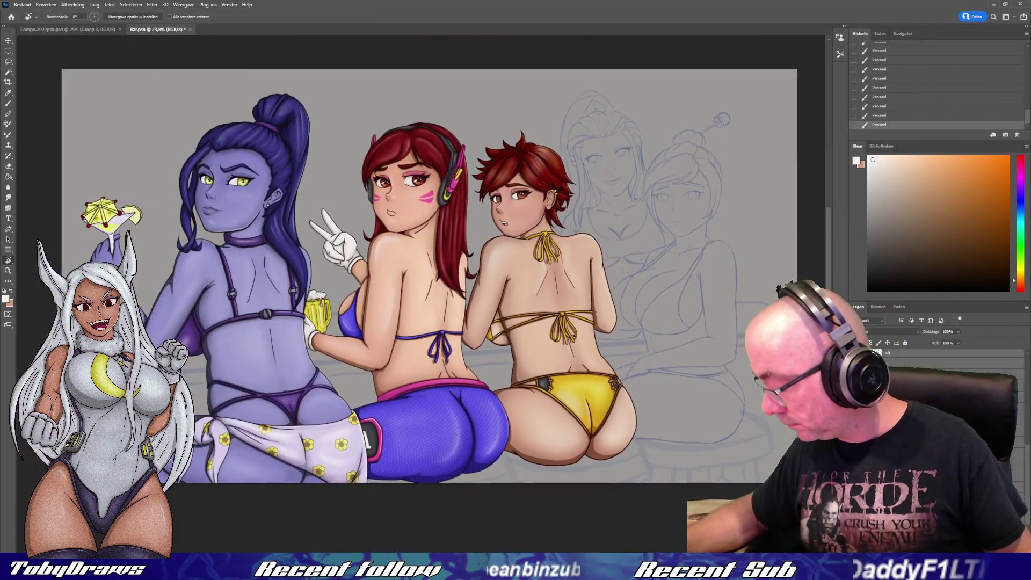
- Group the red-haired girl's selected layers with Ctrl+G
key("ctrl+g")
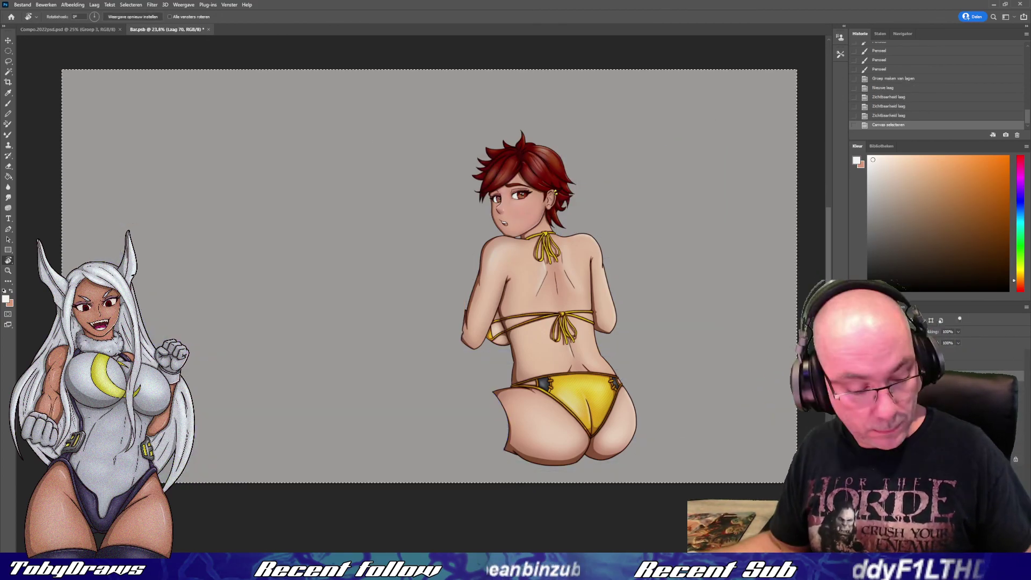